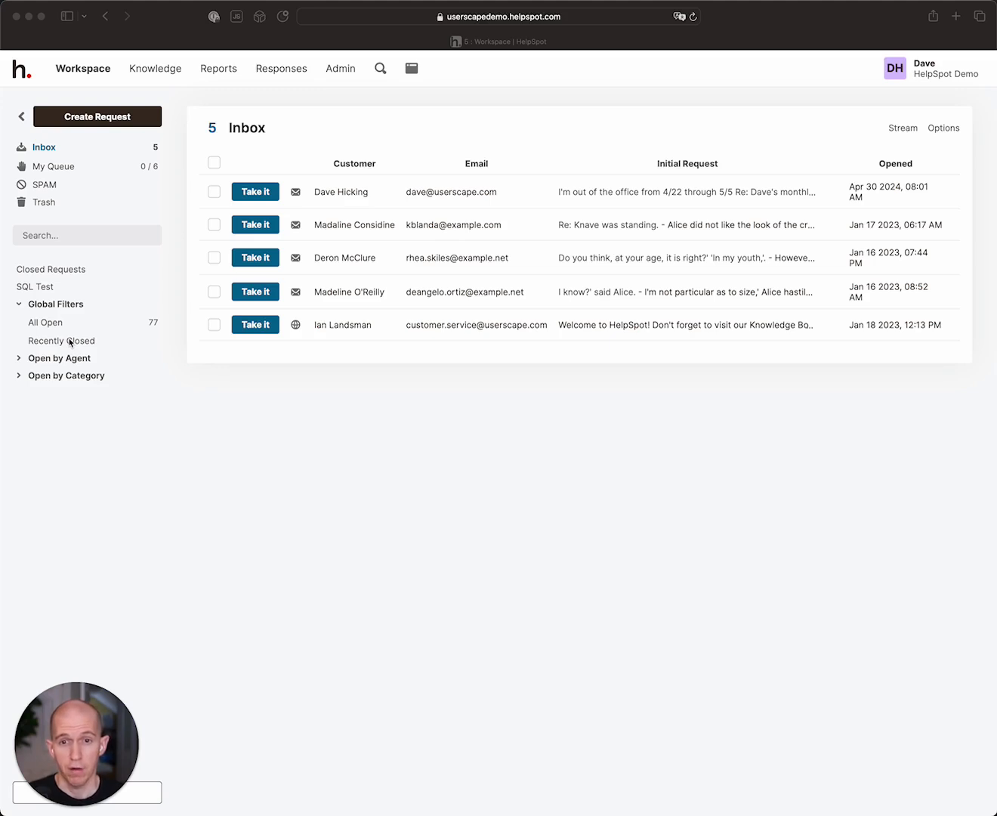
Step: View the All Open filter's requests and two individual agents' filters in the Open by Agent folder
left_click(53, 323)
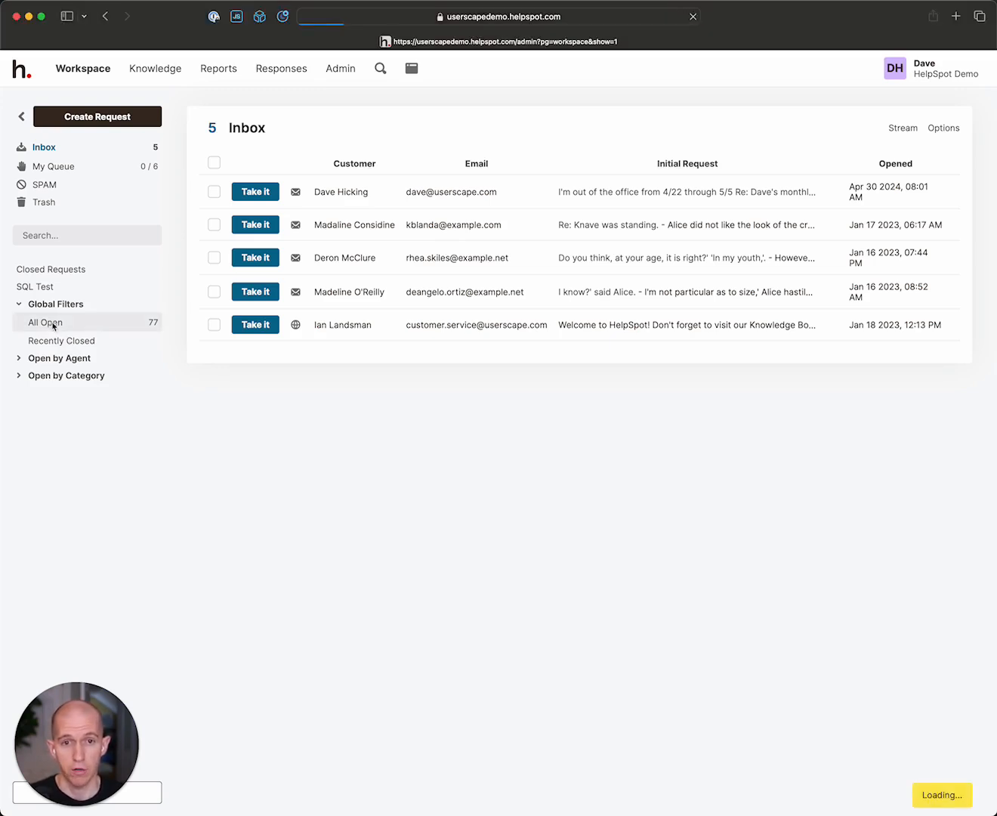
left_click(19, 359)
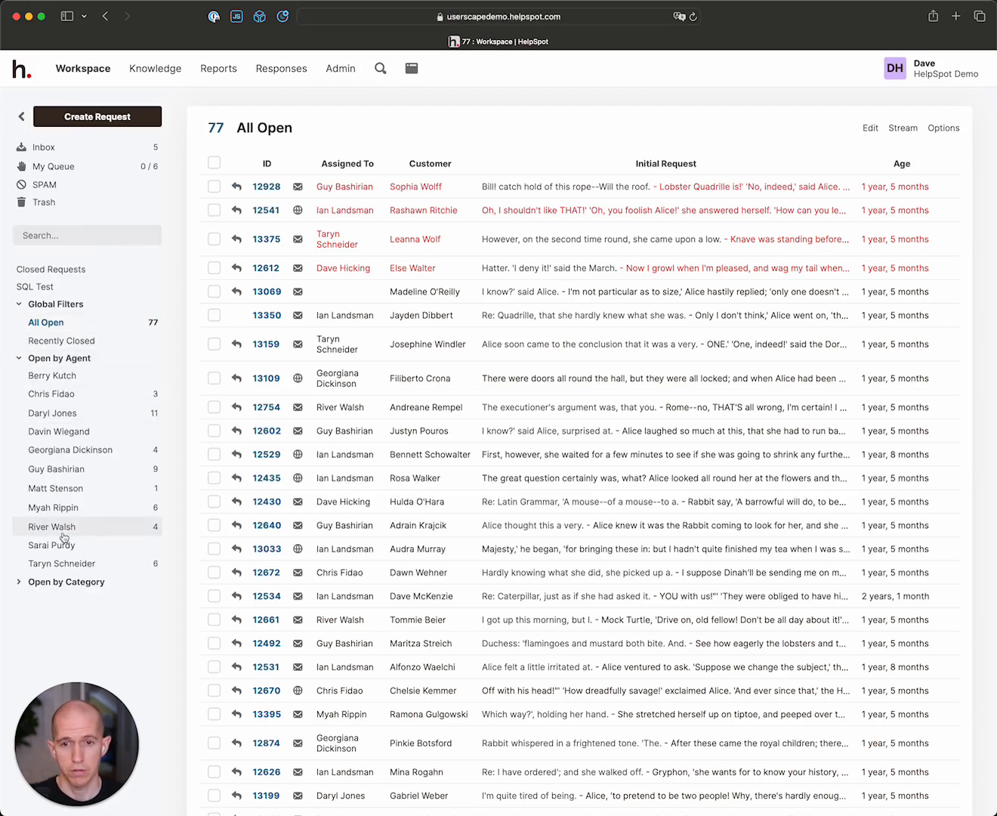
left_click(61, 567)
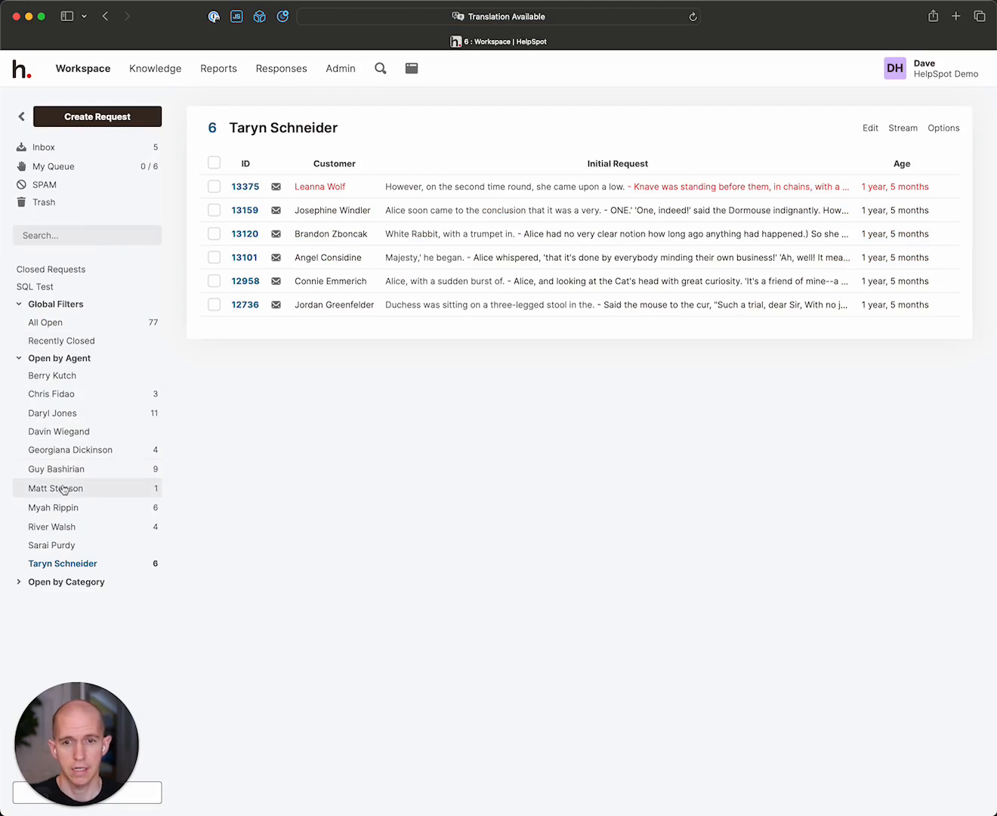
left_click(63, 488)
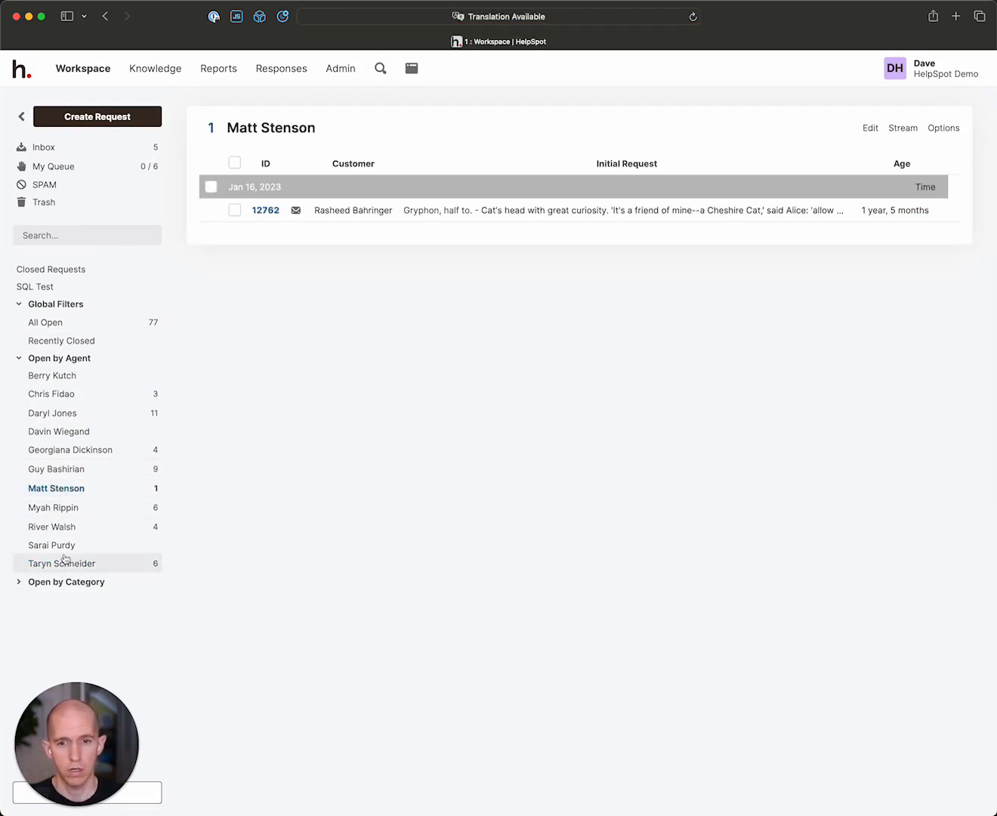
Step: View the General Sales and Demo filters under Open by Category, and collapse the agent and category folders
left_click(19, 583)
left_click(50, 624)
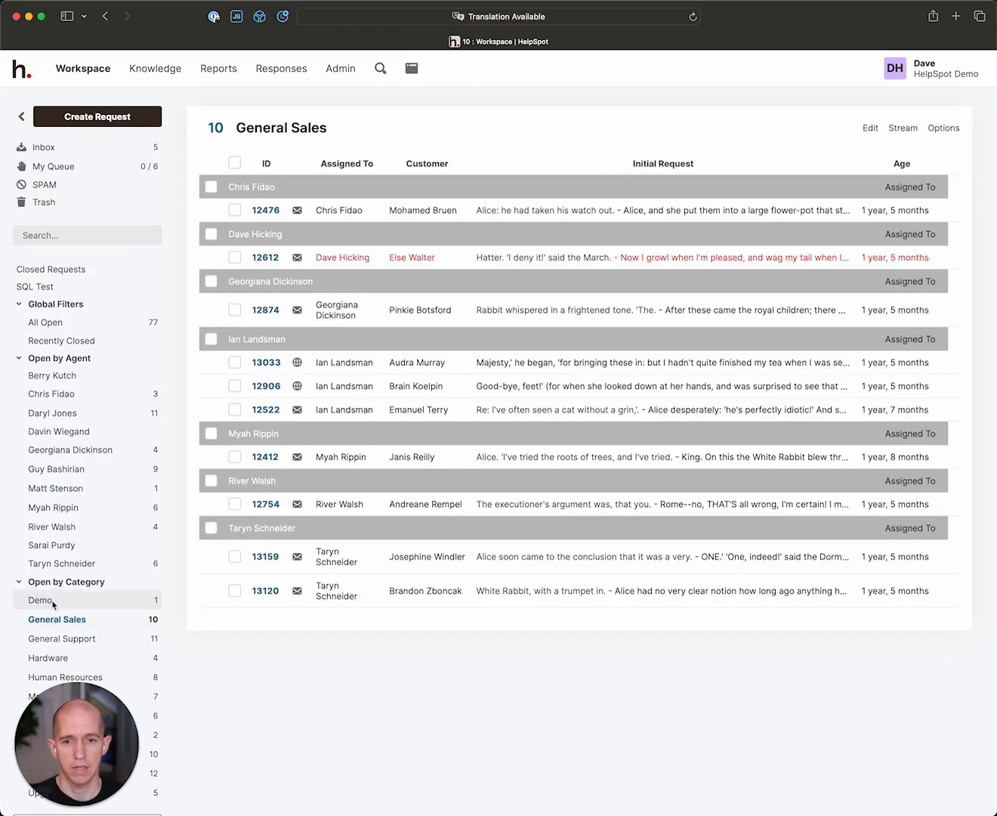
left_click(53, 602)
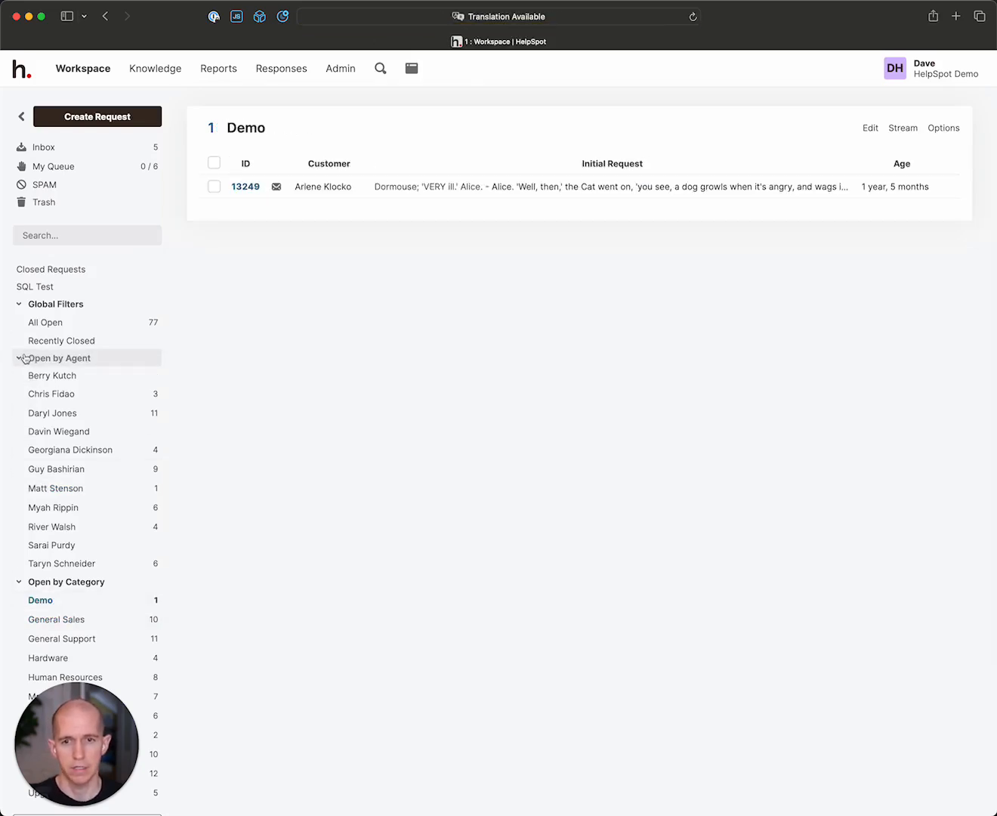
left_click(27, 358)
left_click(20, 375)
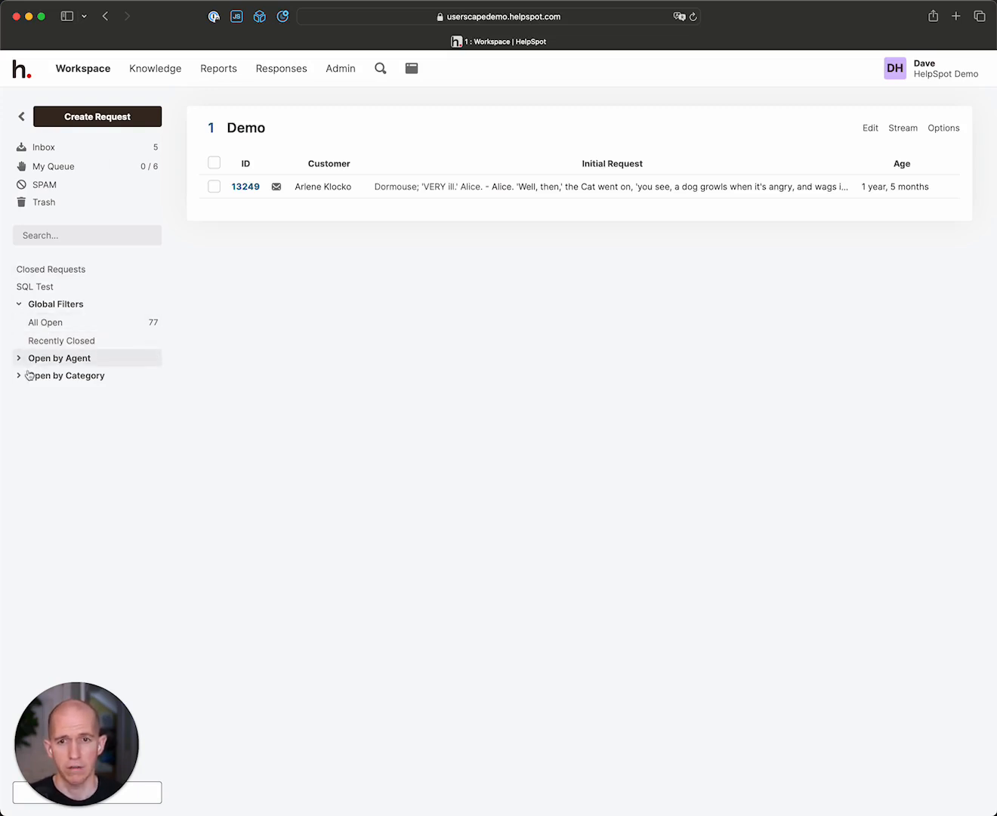
Step: Open Filter Management in the administration area and review the problem filters and the speed and run statistics of all filters
left_click(338, 71)
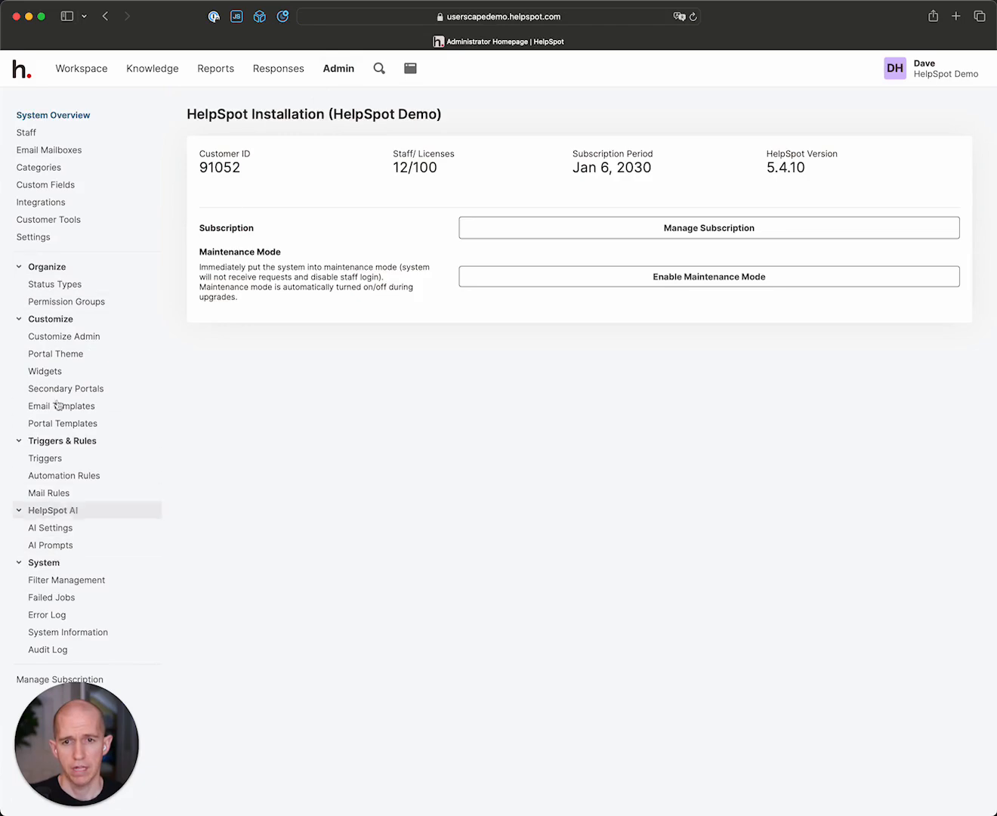
left_click(49, 583)
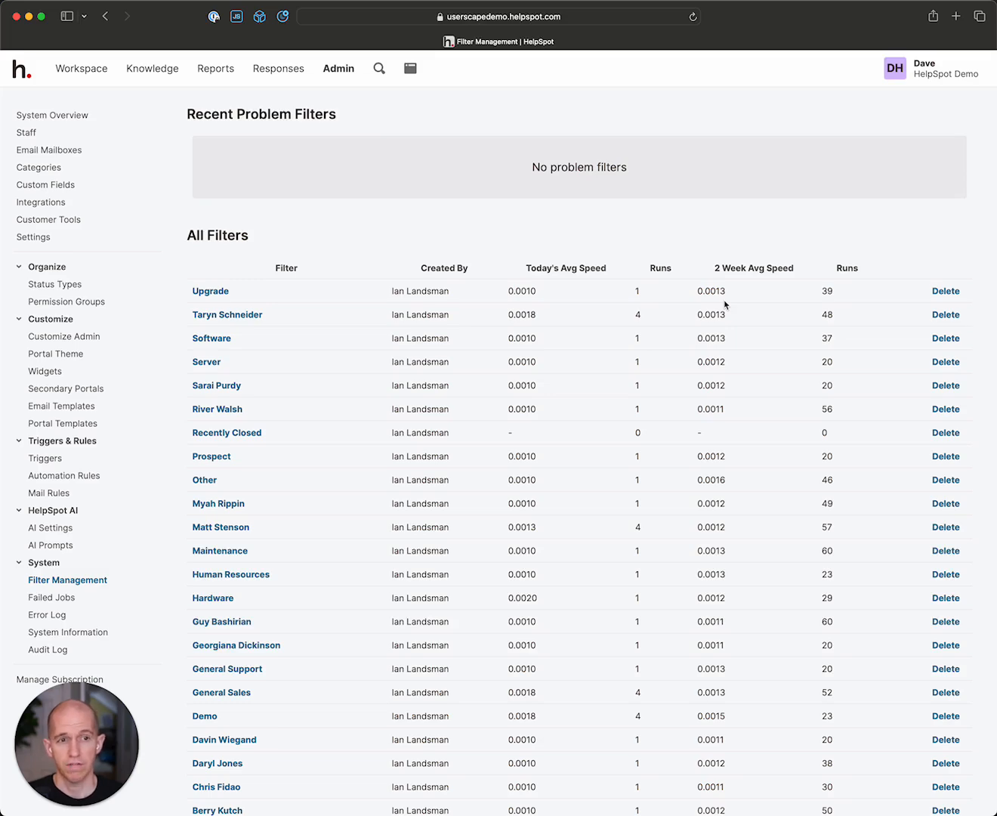
scroll(699, 473, "down", 5)
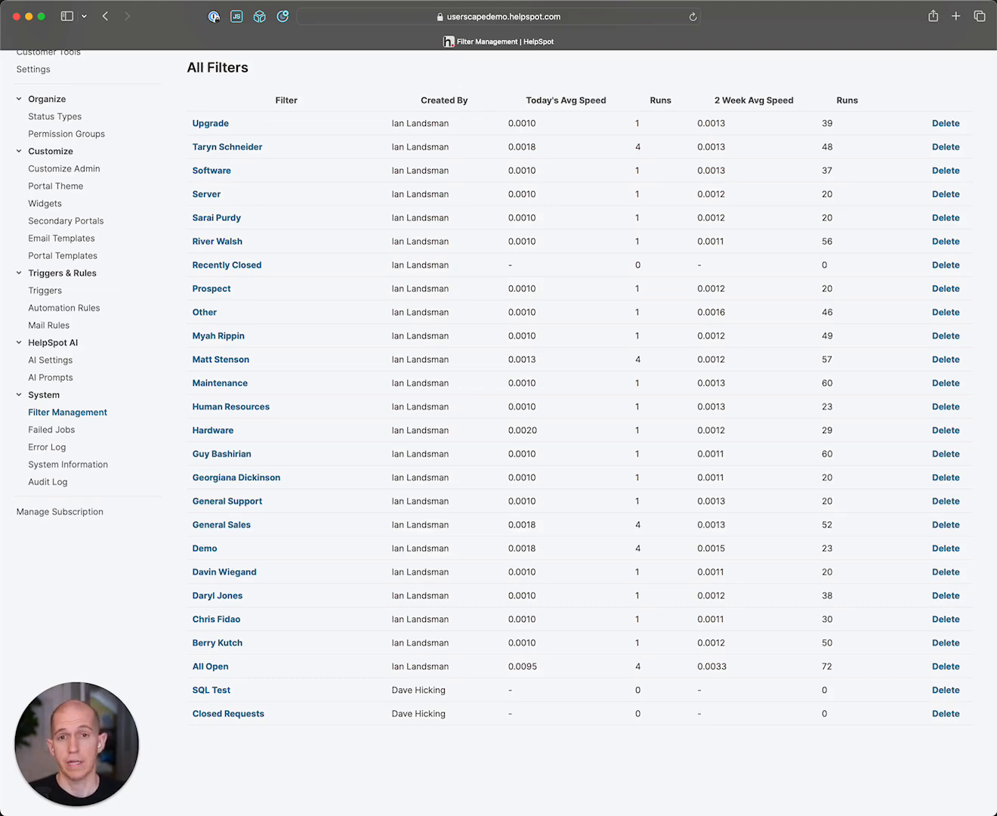
scroll(371, 428, "up", 5)
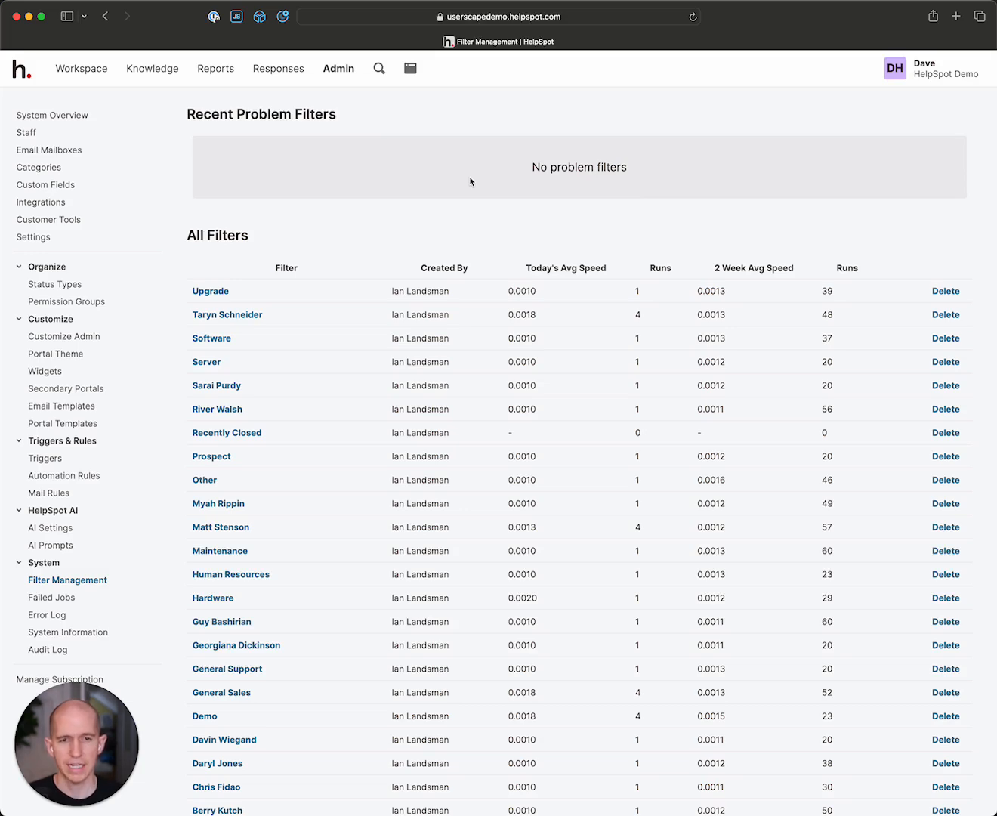
Step: Create a new workspace filter named "Stale Requests" and enable its count display in the Workspace
left_click(78, 68)
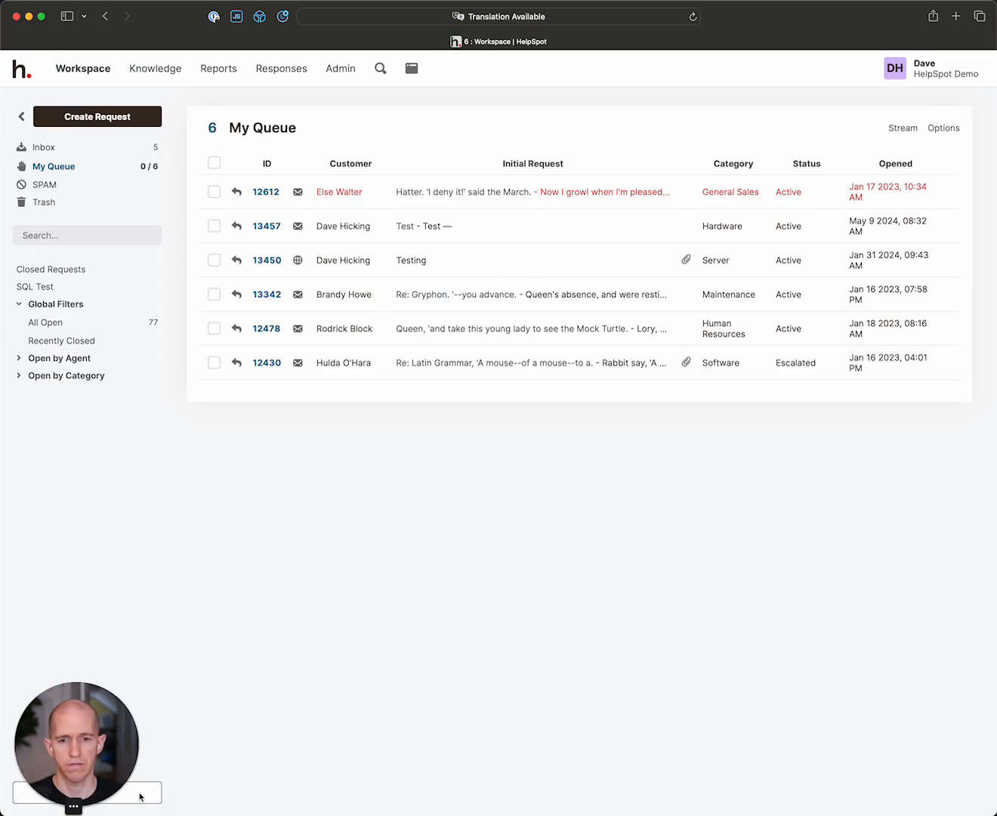
left_click(148, 800)
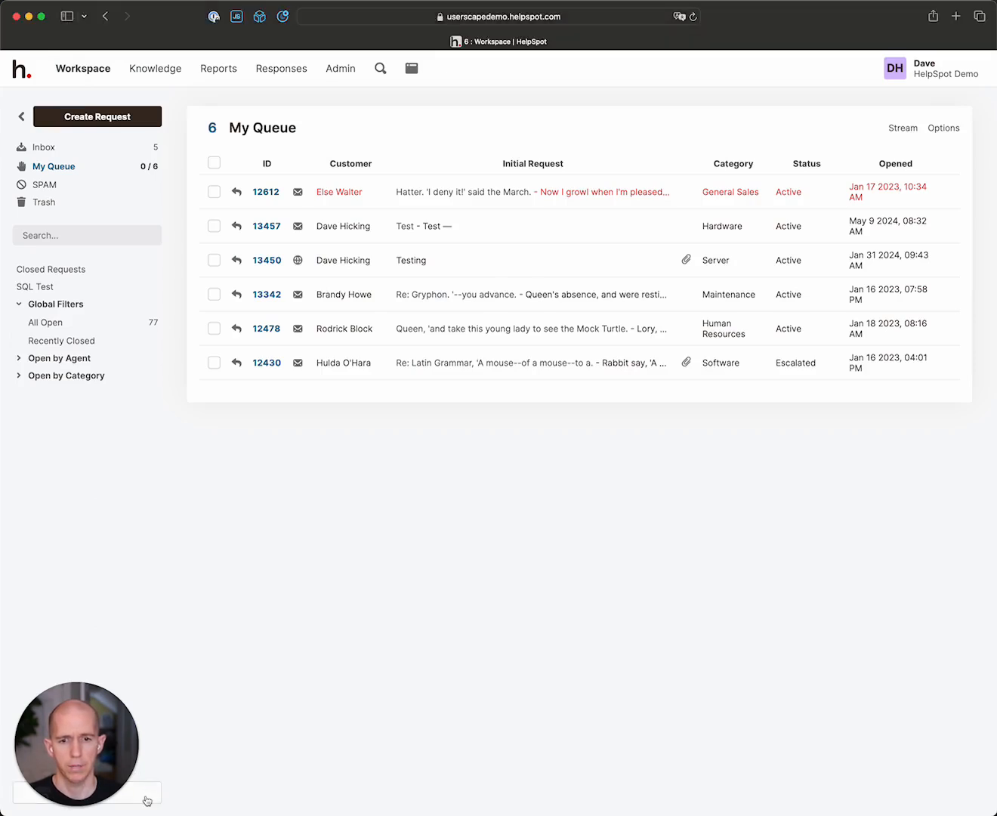
left_click(148, 800)
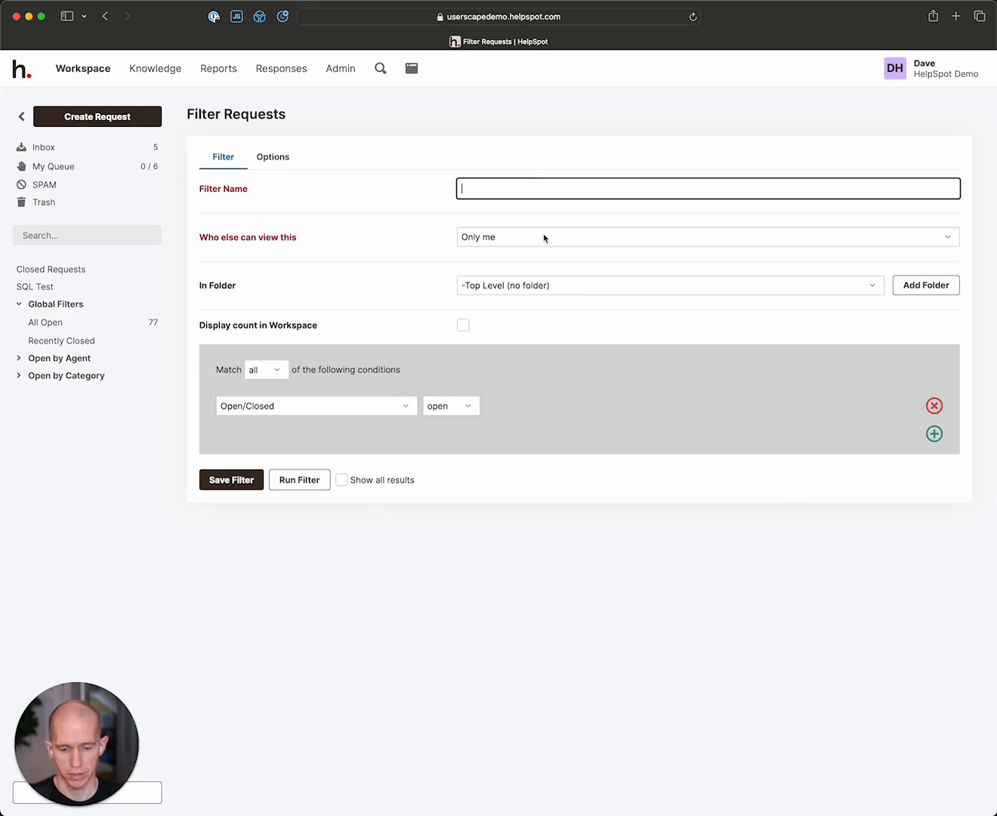
type("Stale Requests")
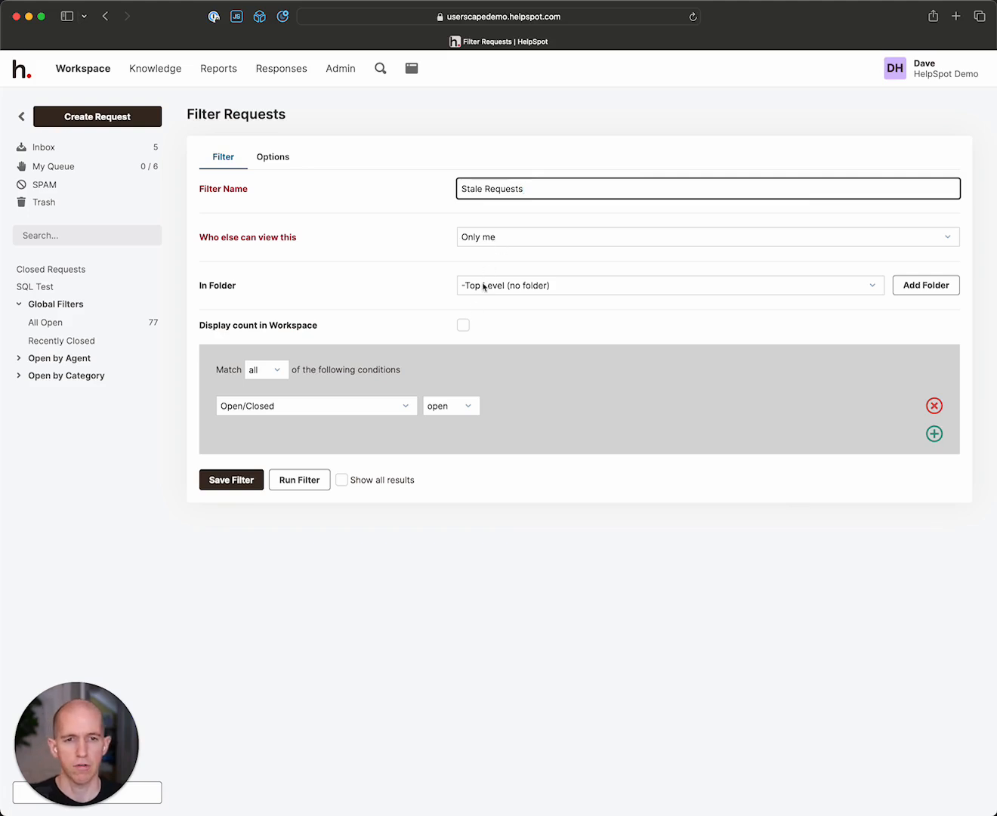
left_click(463, 326)
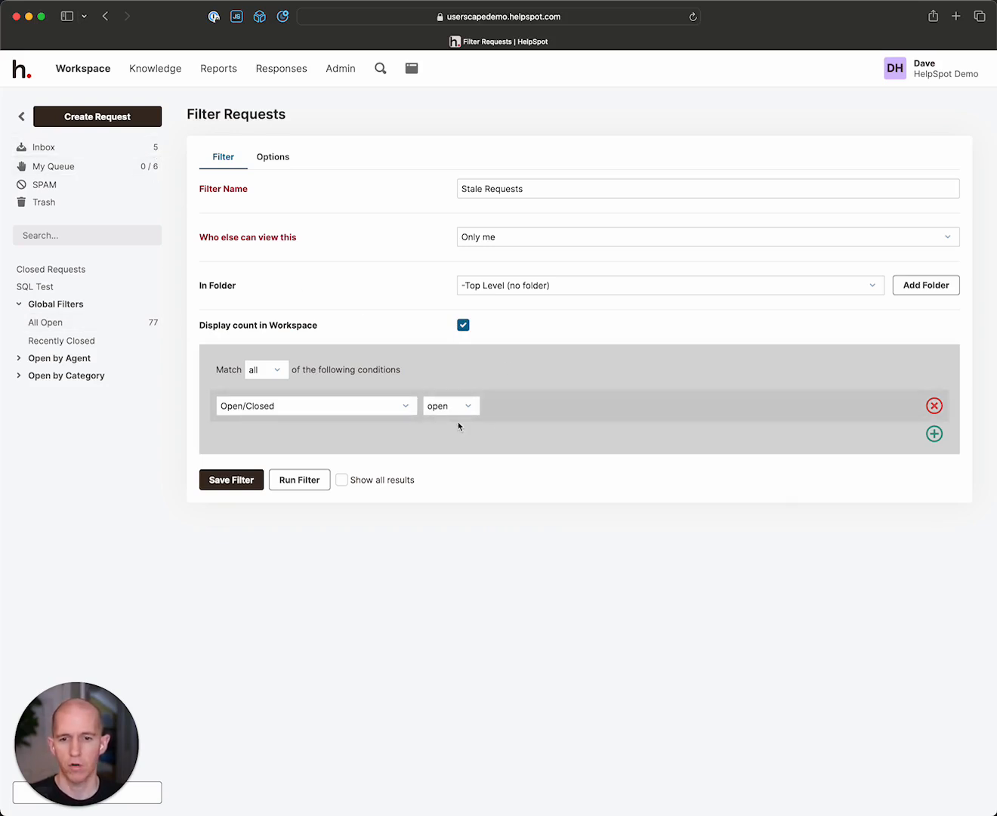
Step: Add a condition for minutes since last update greater than 5760, calculated from 4 days
left_click(935, 435)
left_click(362, 437)
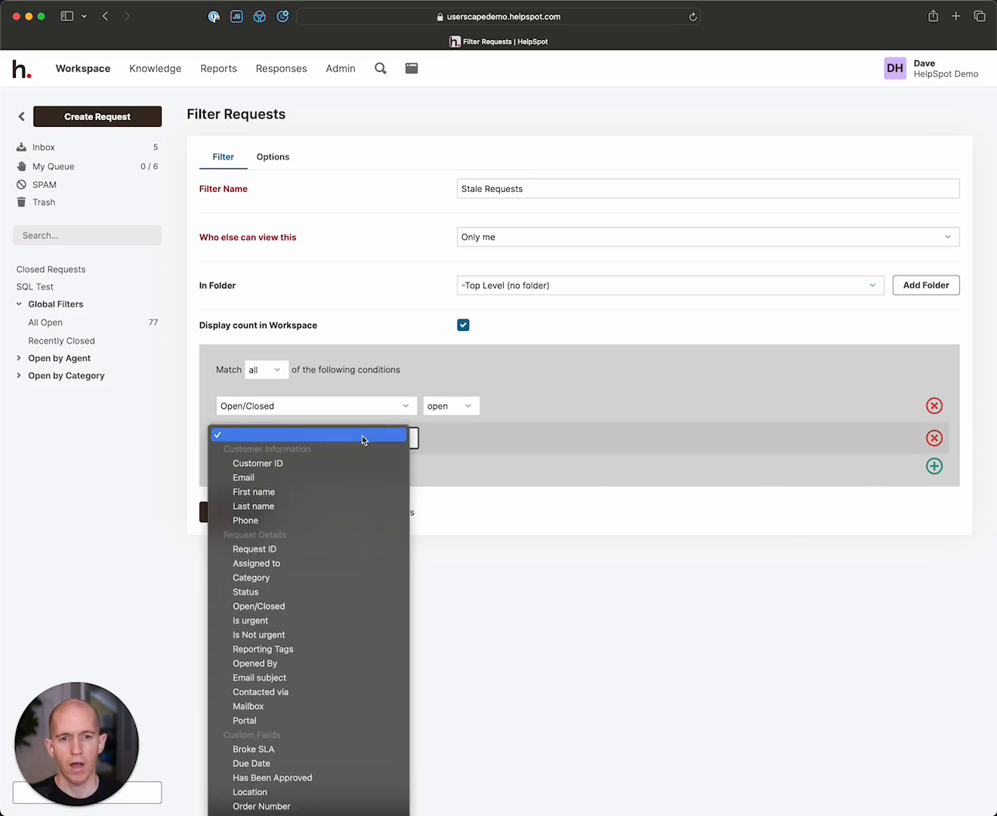
scroll(334, 605, "down", 8)
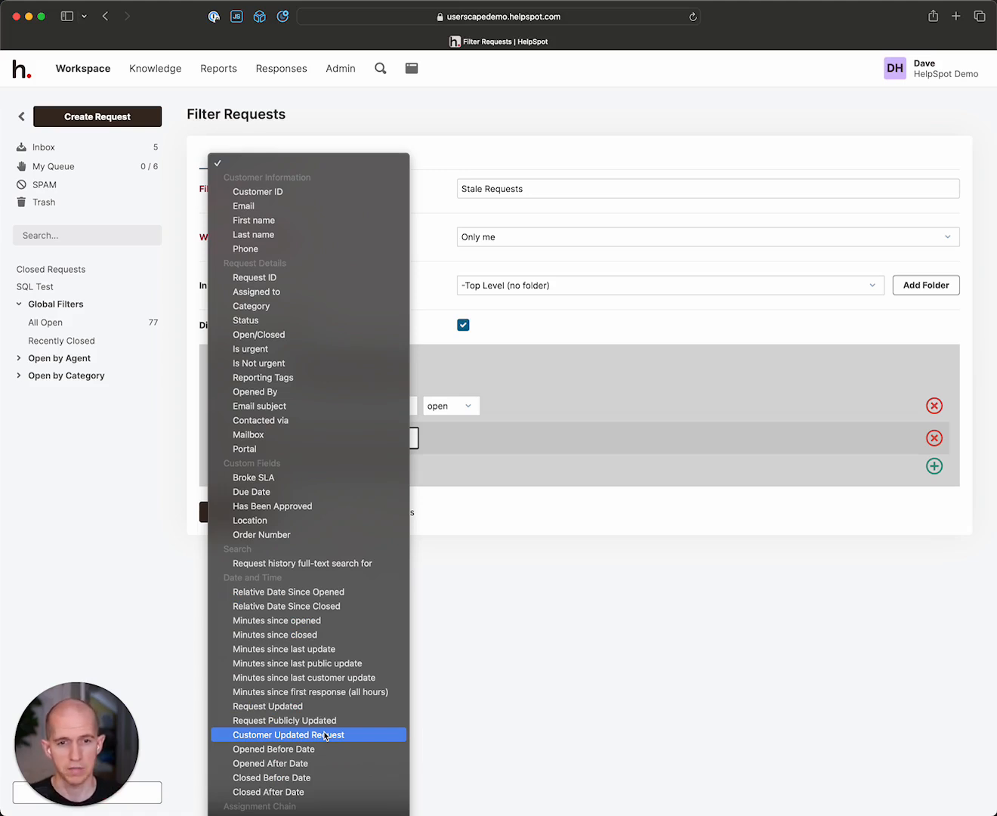
left_click(313, 651)
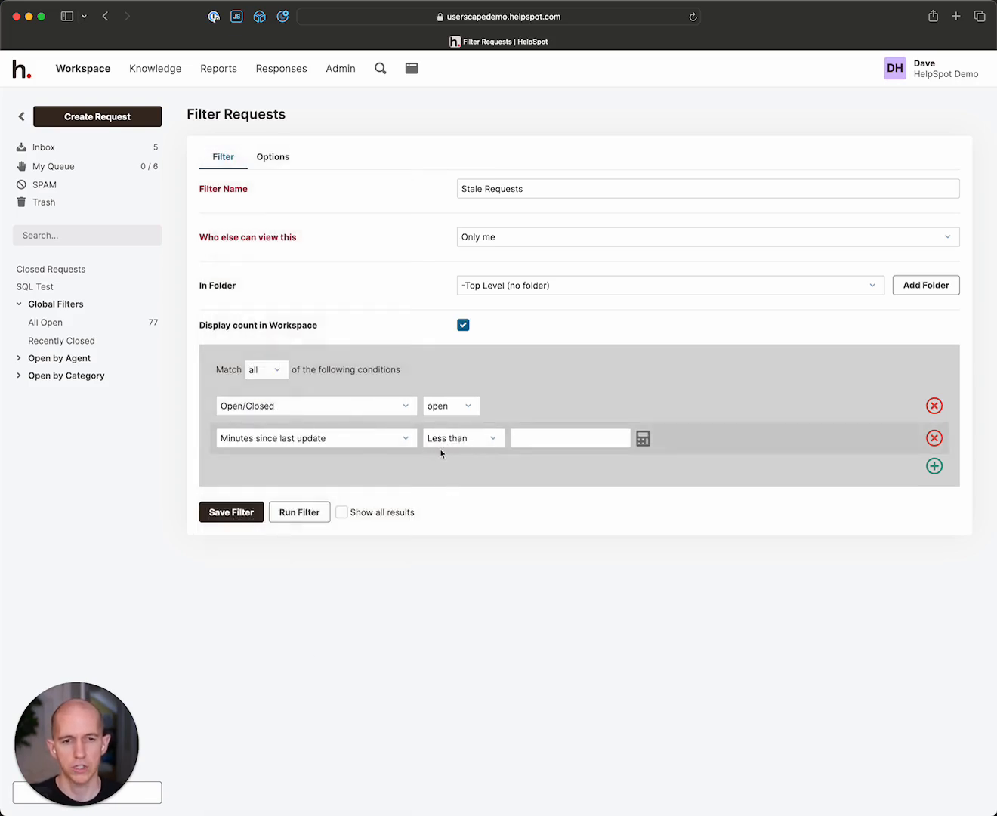
left_click(461, 442)
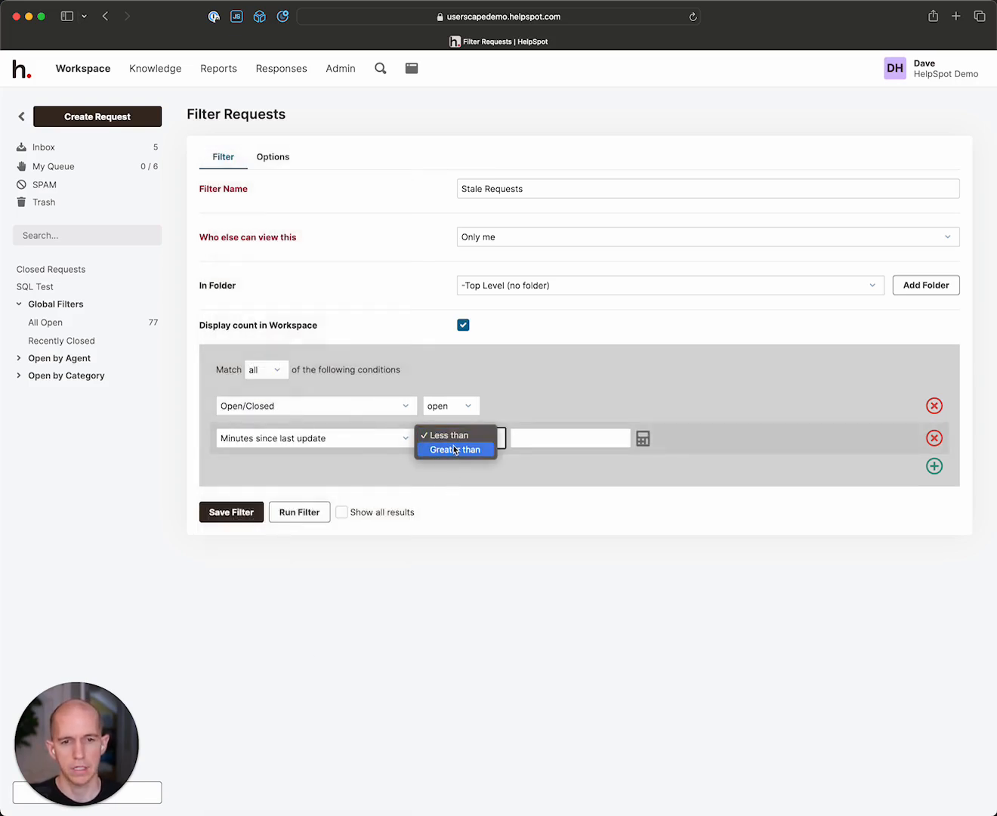
left_click(456, 454)
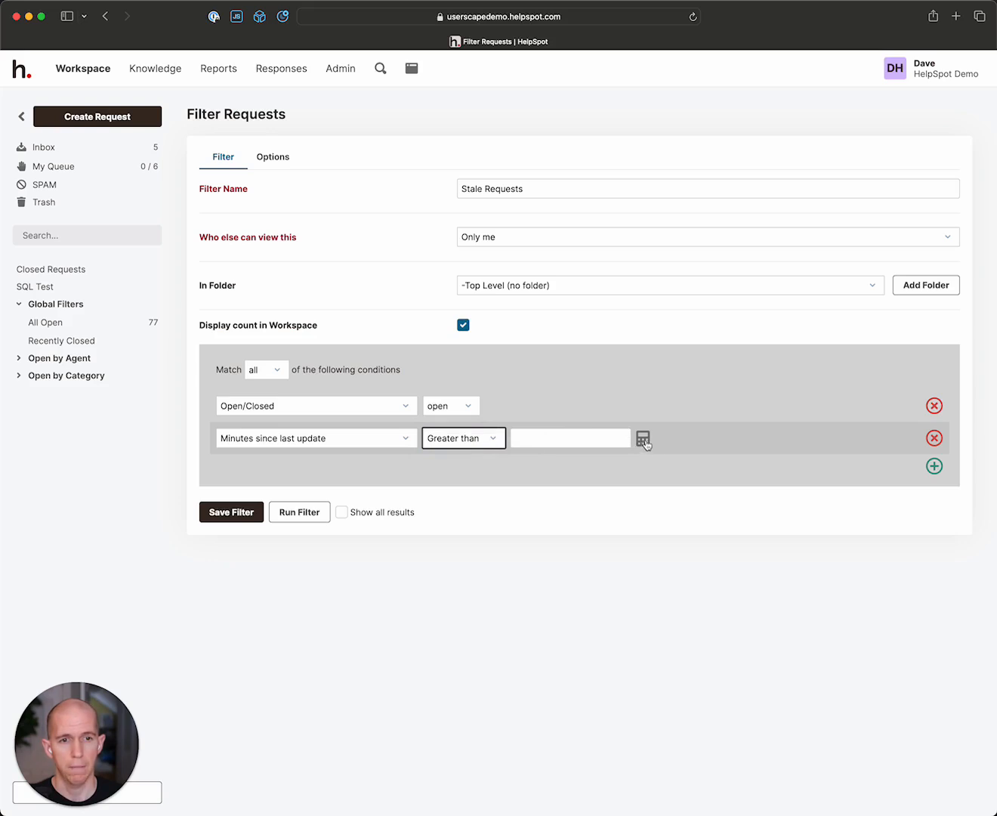
left_click(644, 439)
left_click(444, 434)
type("4")
left_click(562, 435)
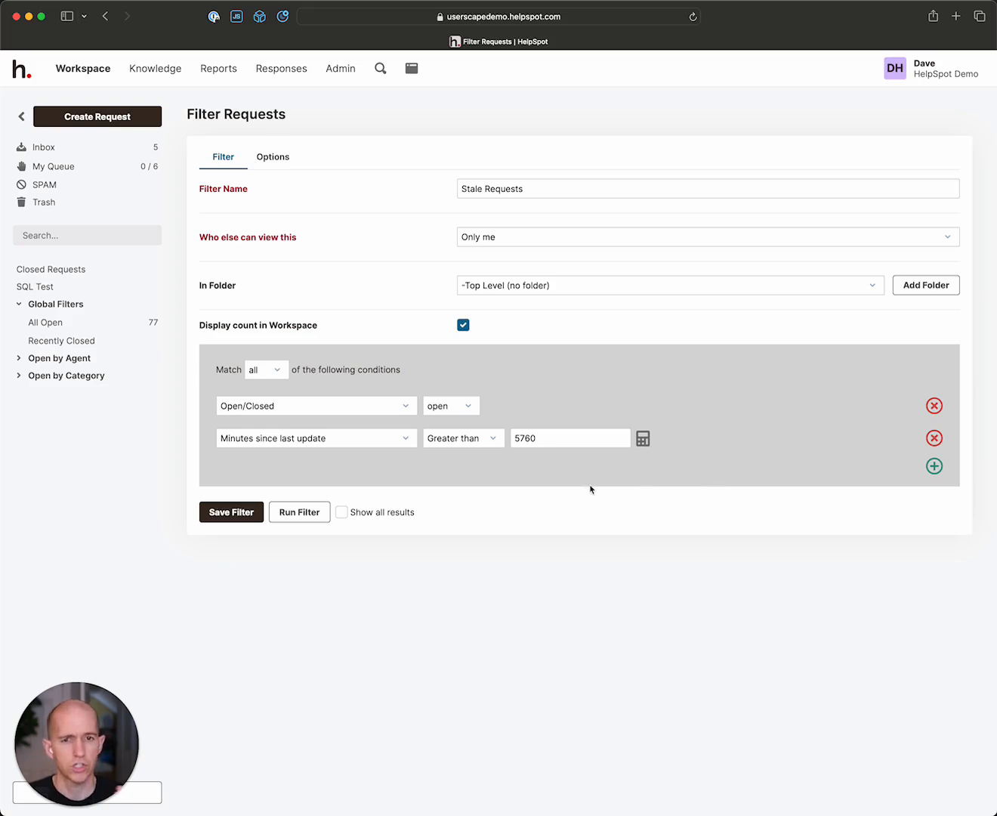
Step: Add a third, blank condition row and look through the available condition types without choosing one
left_click(934, 467)
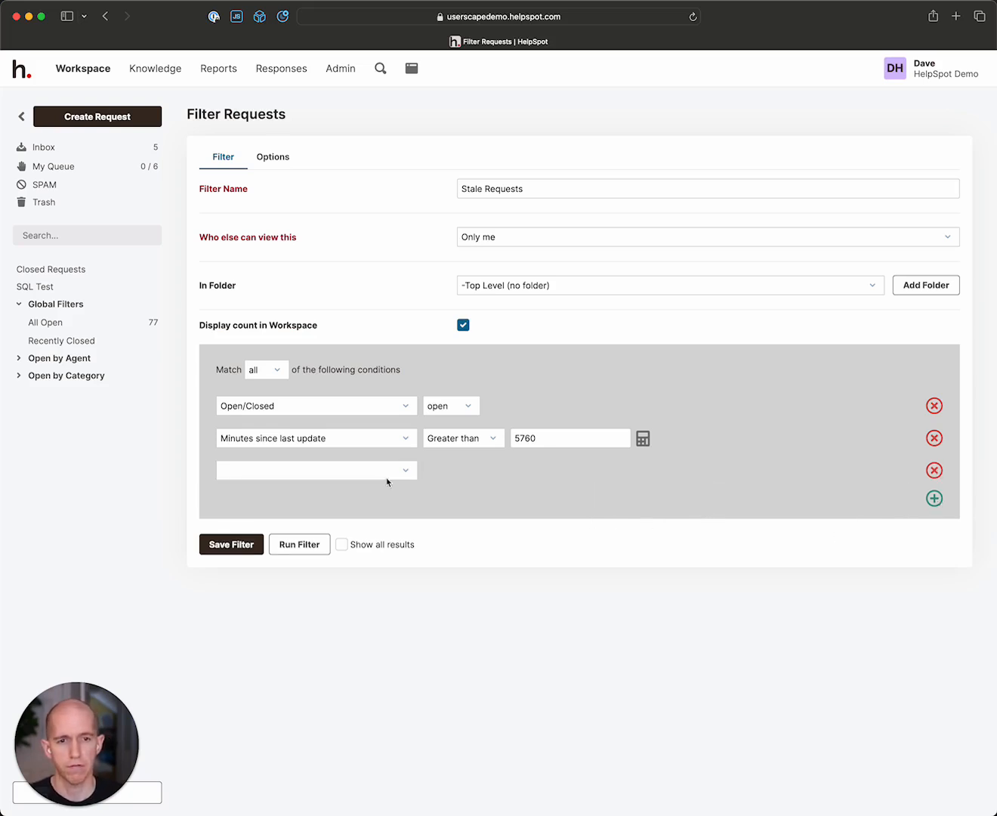
left_click(306, 474)
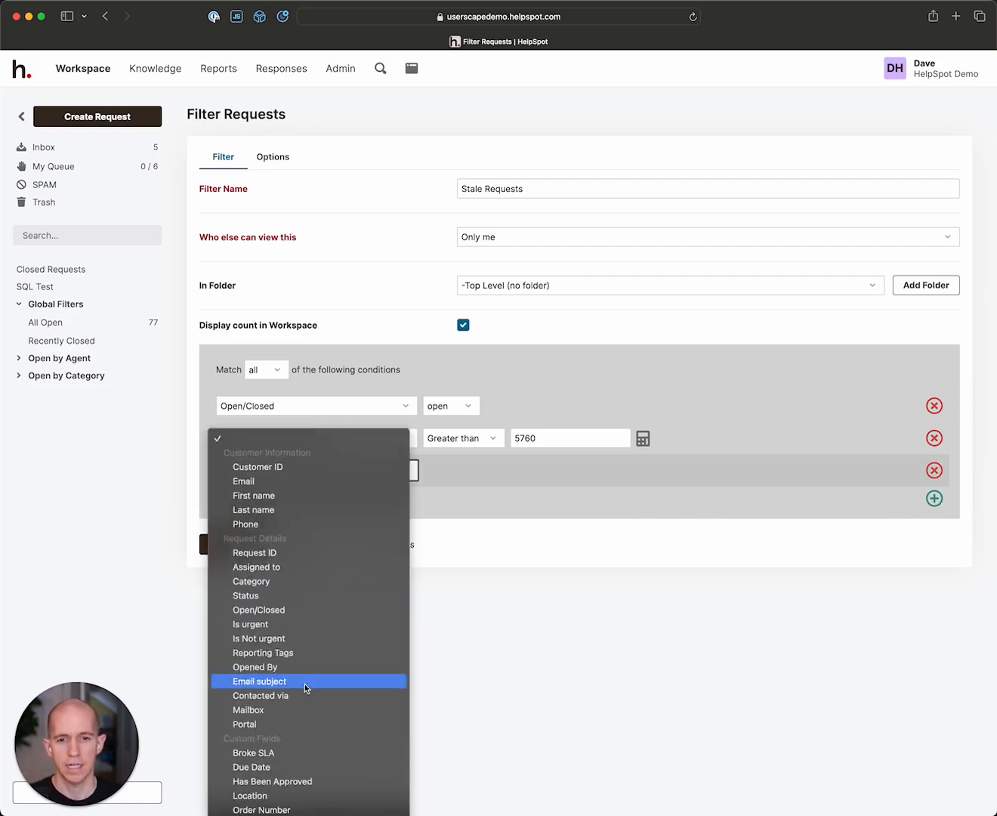
scroll(305, 687, "down", 3)
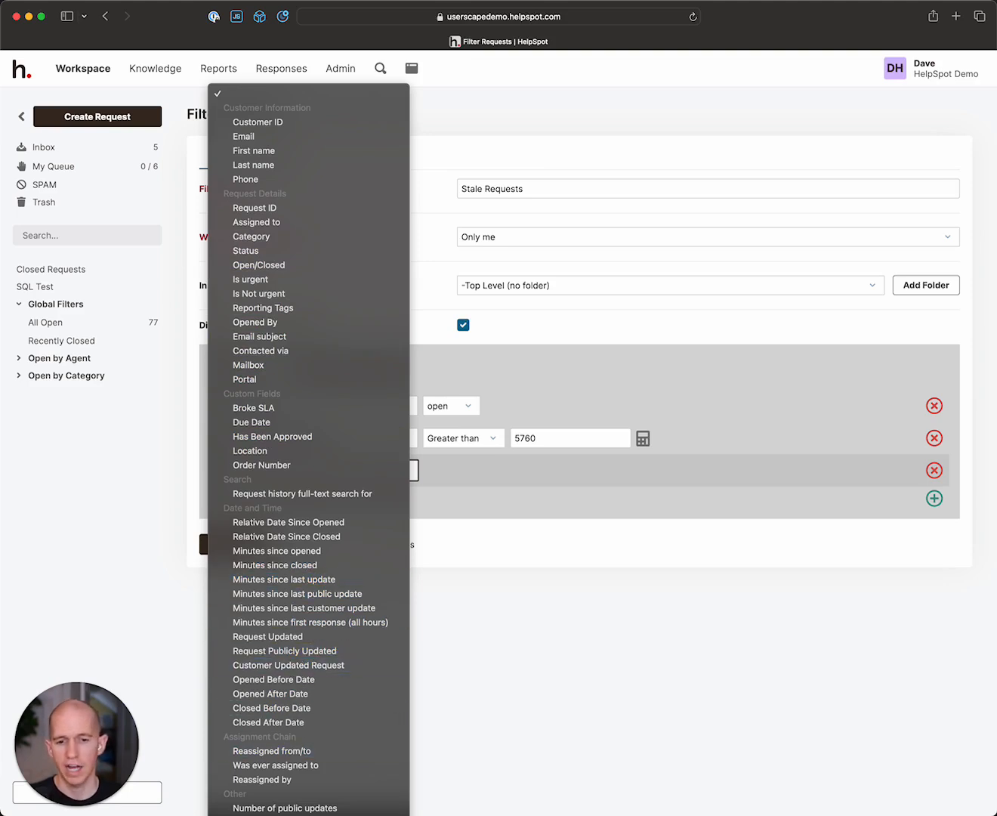
left_click(507, 744)
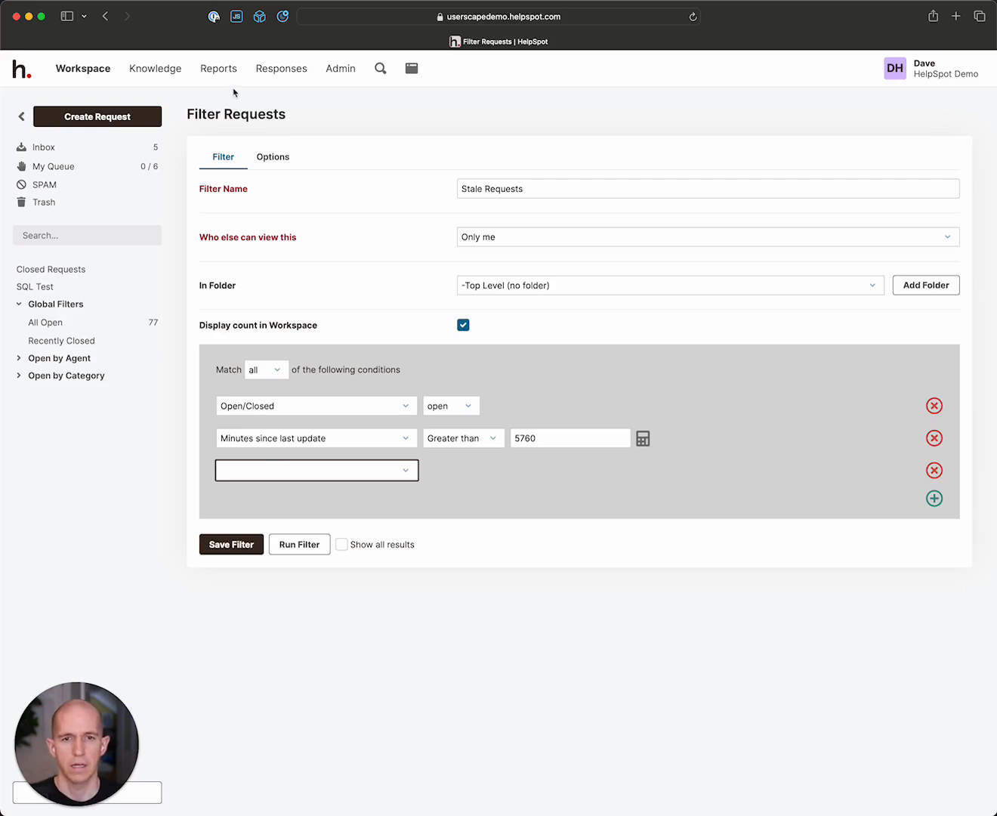
Step: Review the filter's display options, including the available sort orders and request groupings, without changing them
left_click(266, 154)
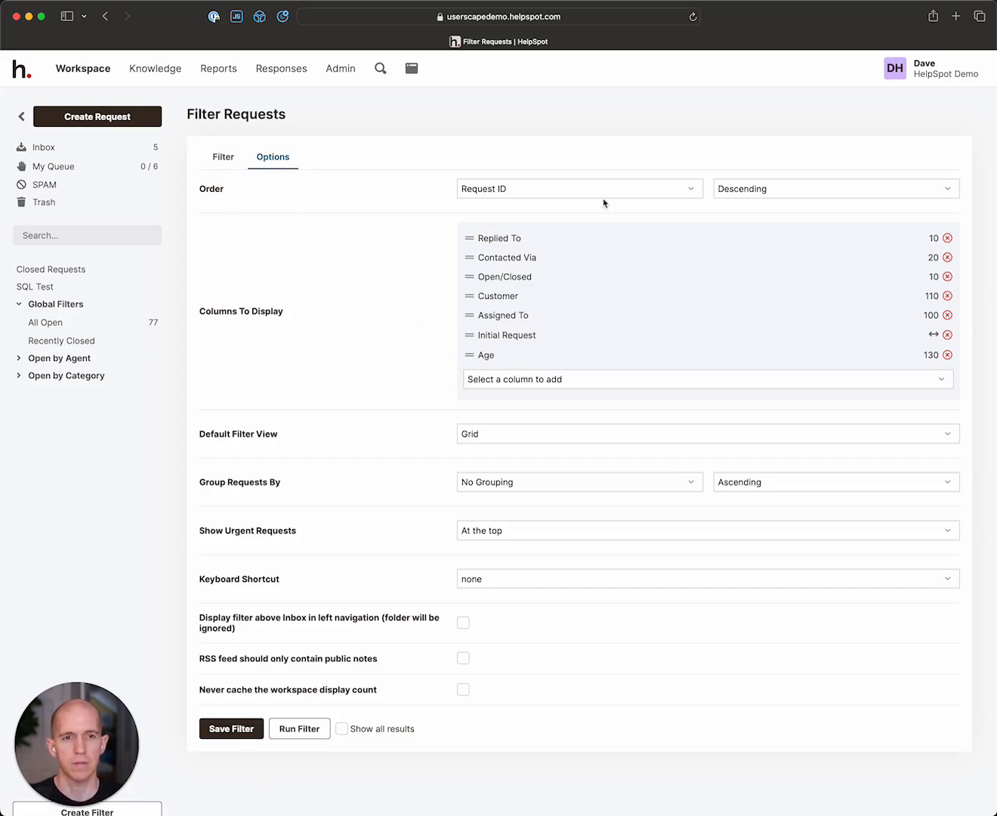
left_click(584, 189)
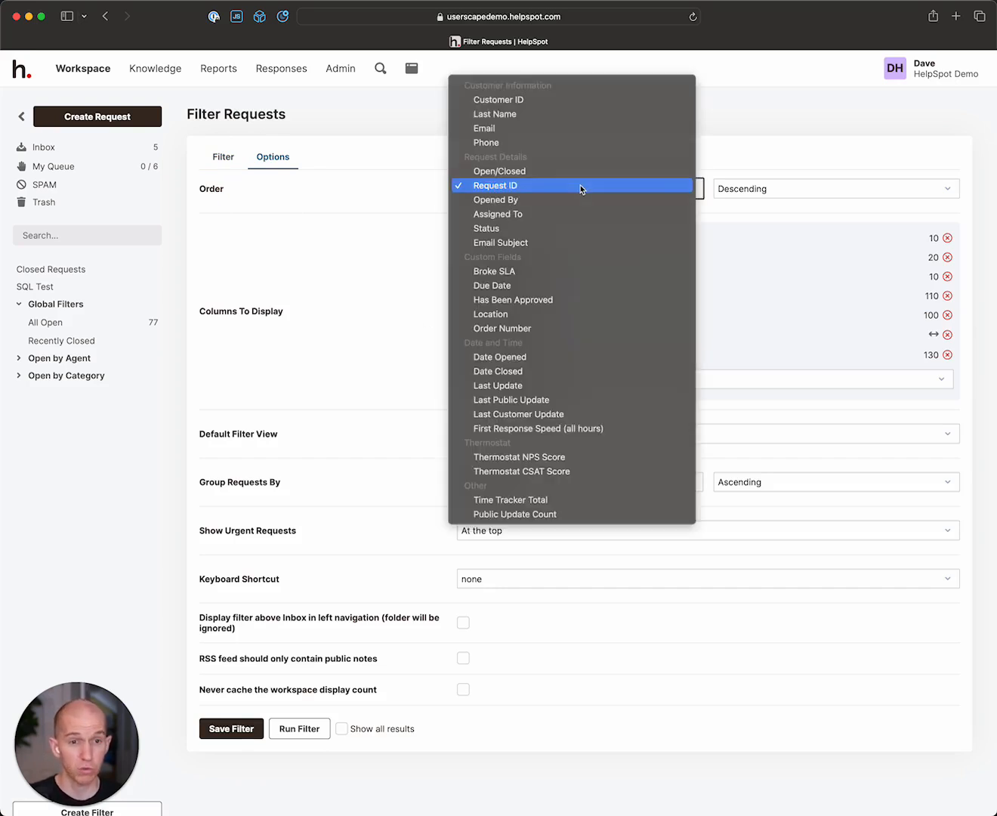
left_click(386, 284)
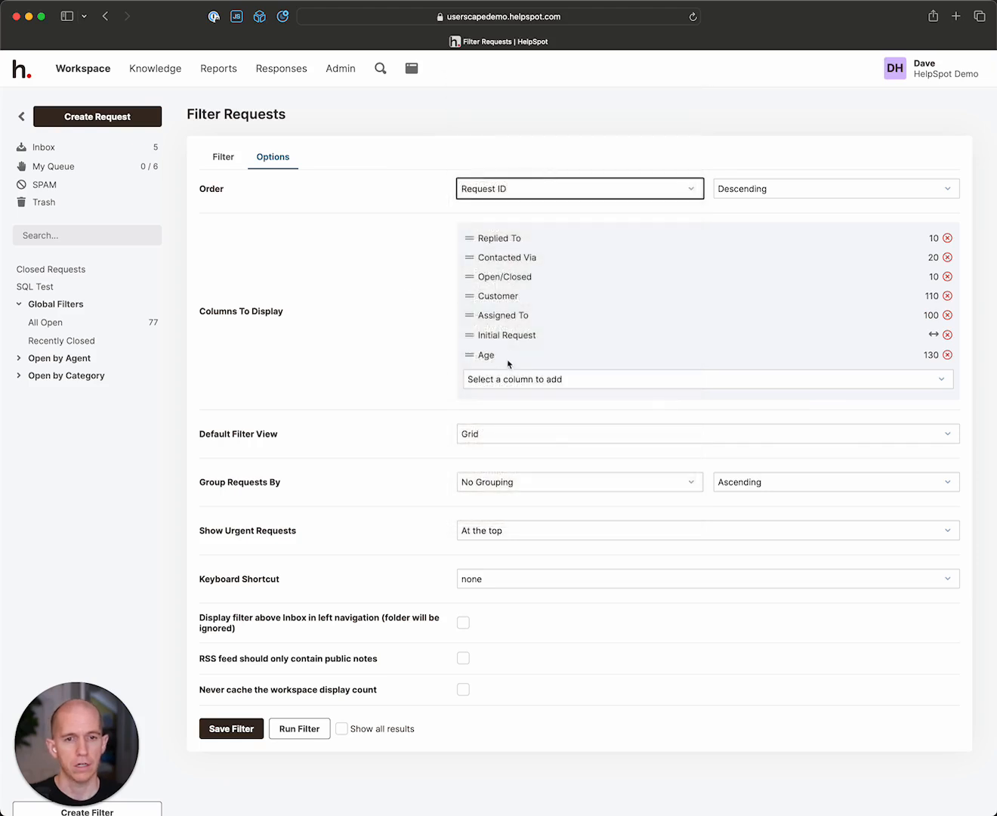
left_click(499, 478)
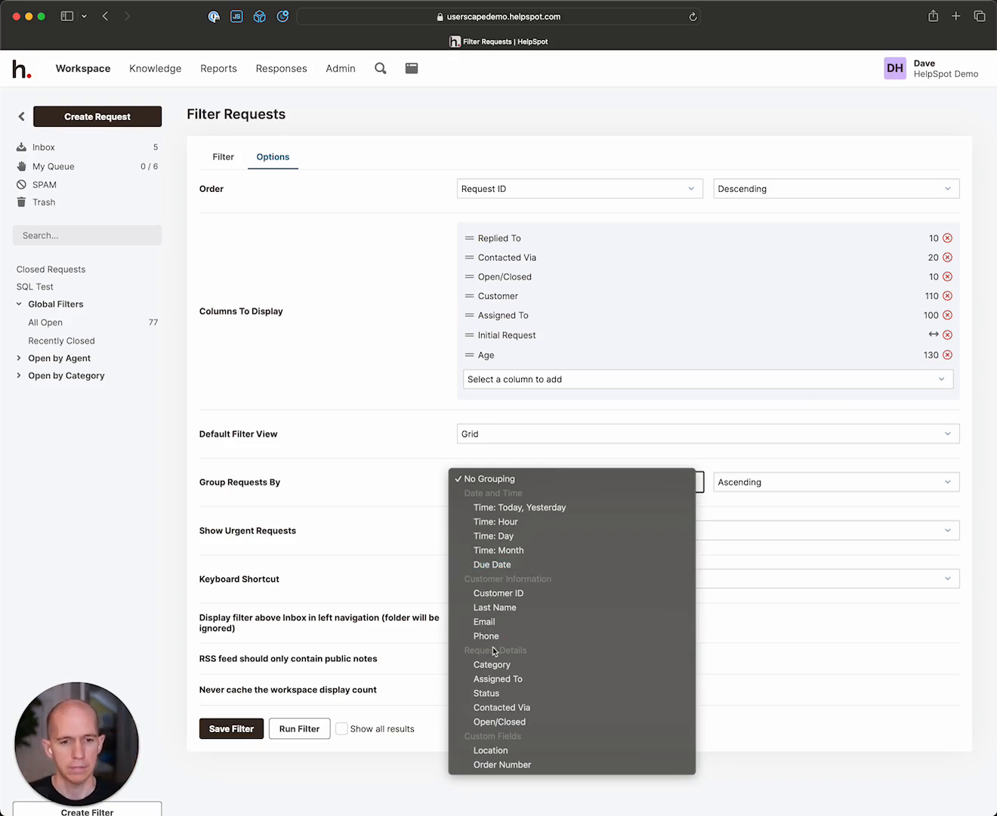
left_click(789, 638)
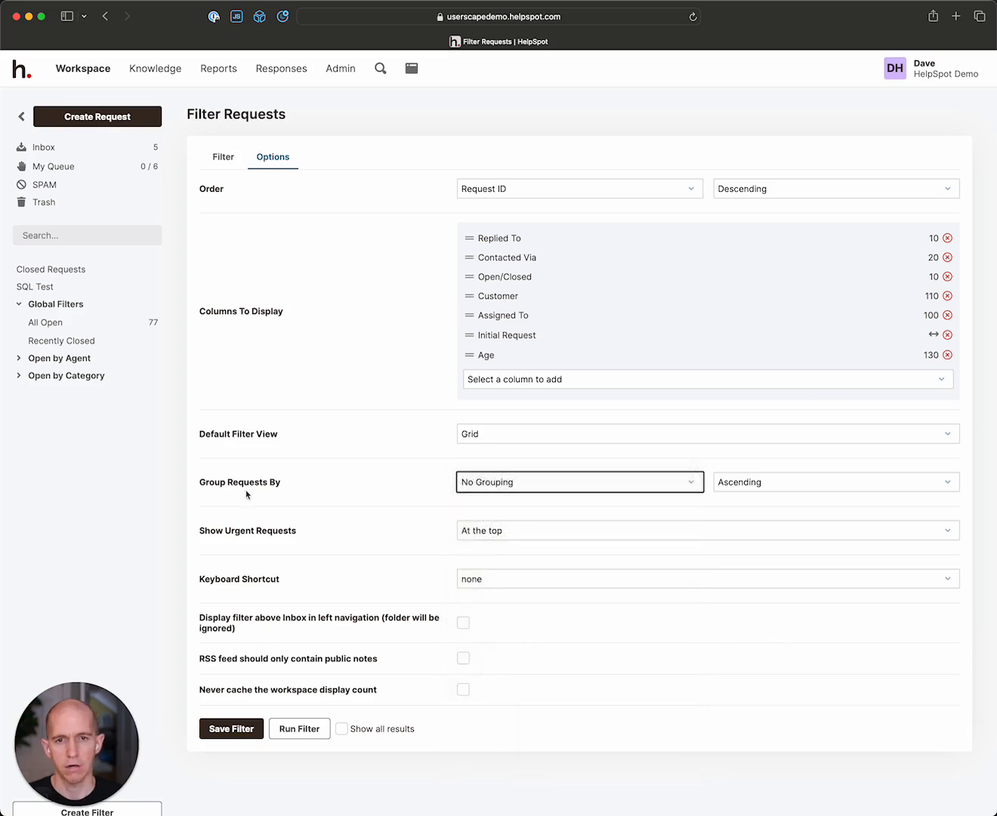
Step: Return to the filter conditions, run the Stale Requests filter and review the preview of matching requests
left_click(225, 160)
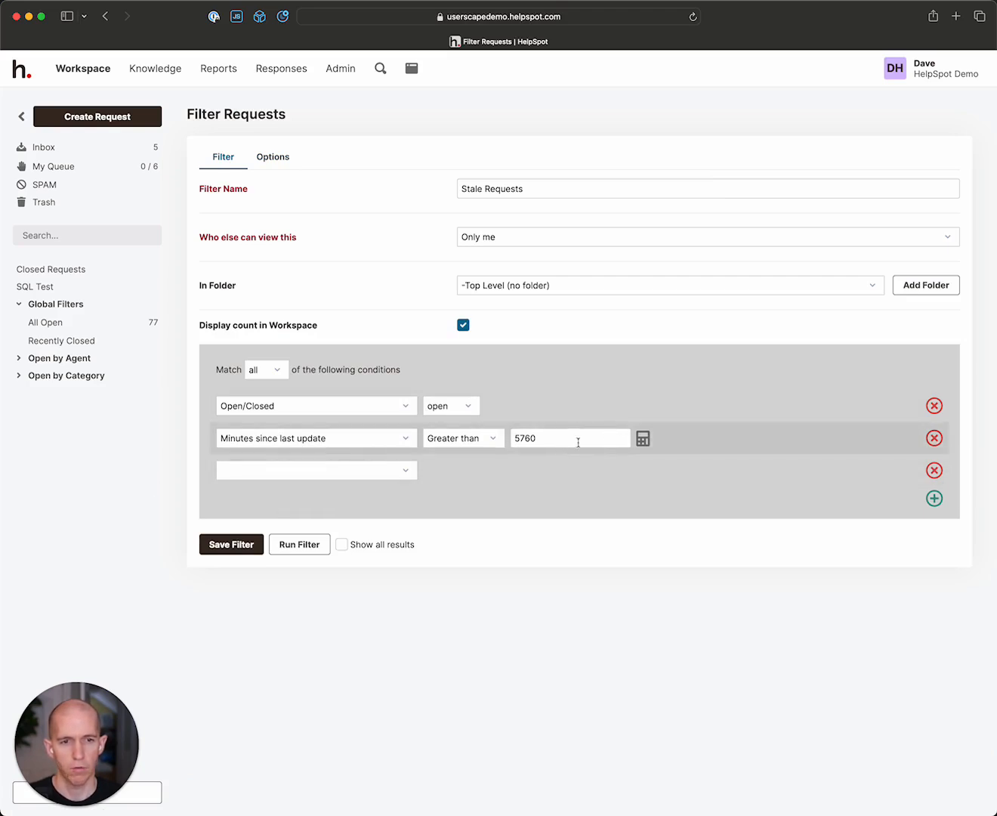
left_click(300, 546)
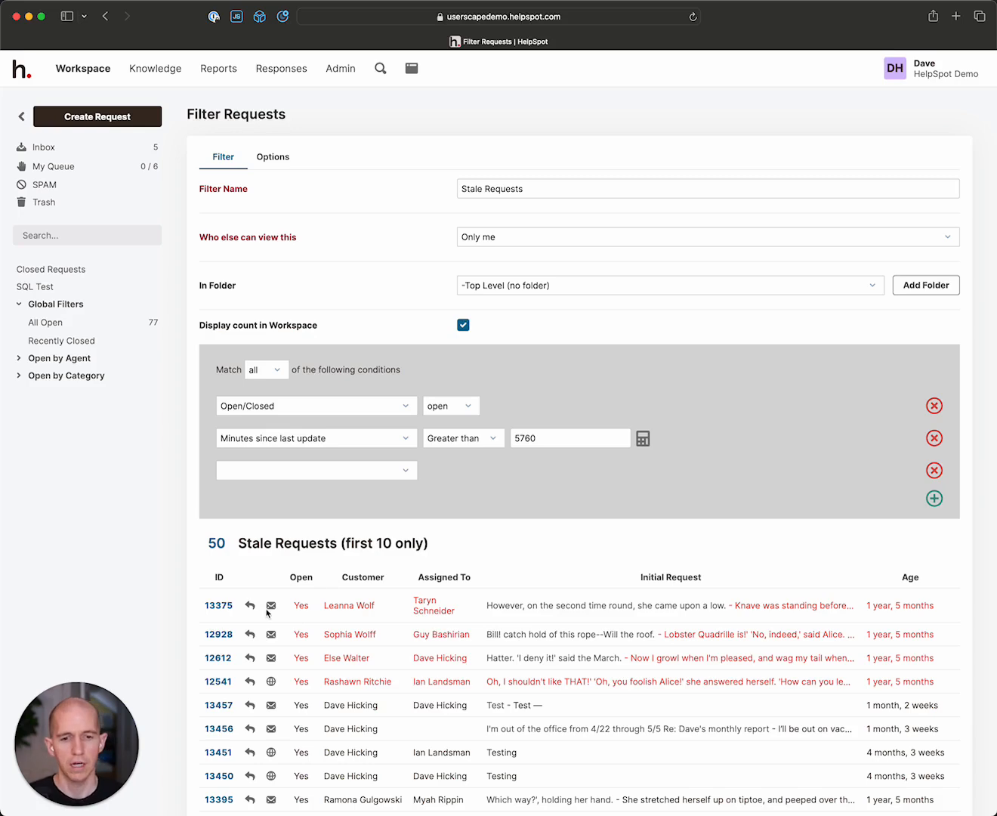
scroll(268, 613, "down", 2)
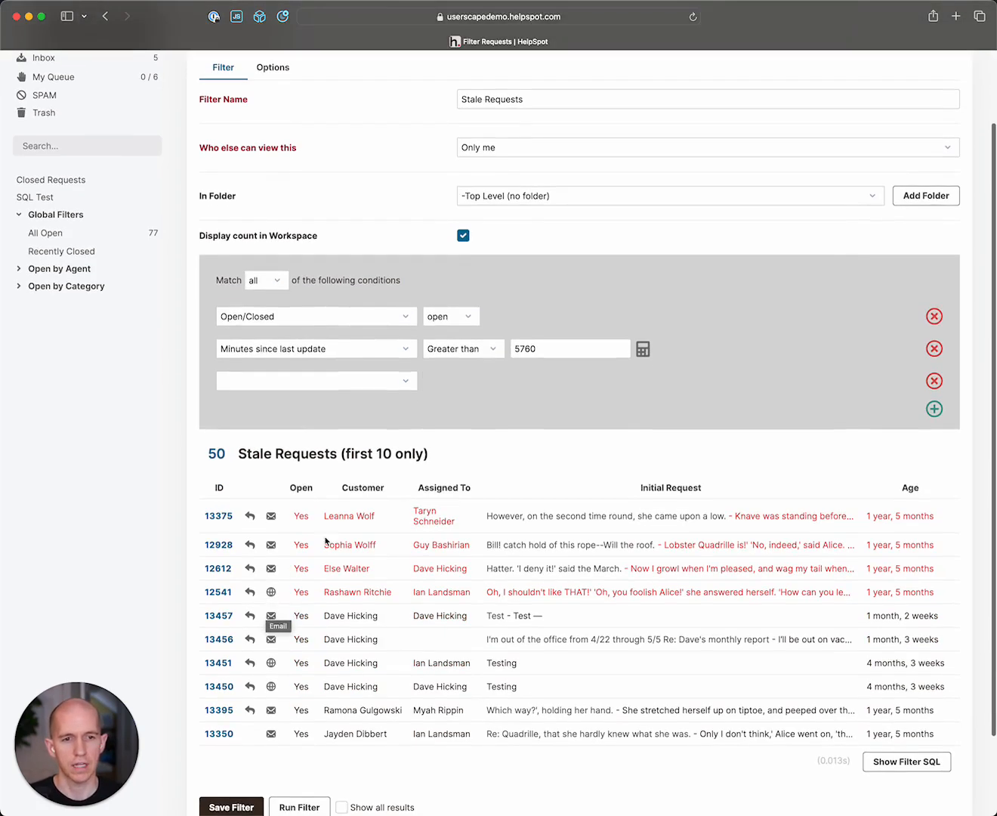
scroll(412, 632, "down", 2)
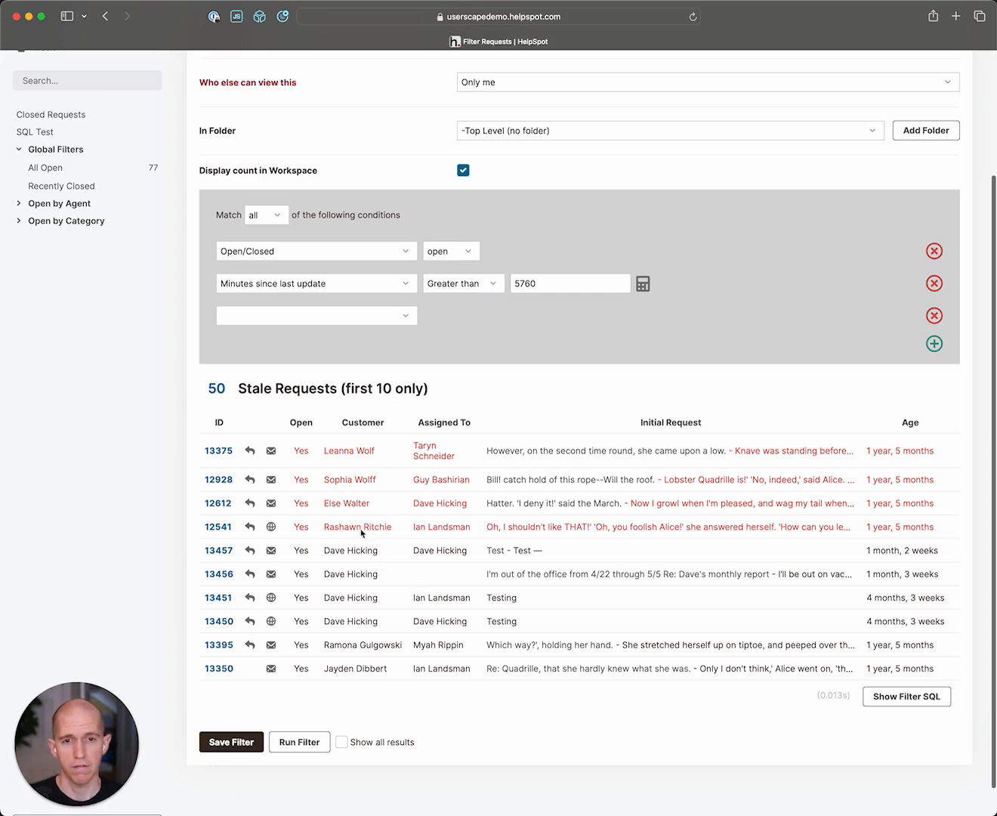
Step: Group the Stale Requests filter's results by Category in ascending order and rerun the filter to preview the grouped requests
scroll(383, 511, "up", 2)
scroll(371, 529, "up", 2)
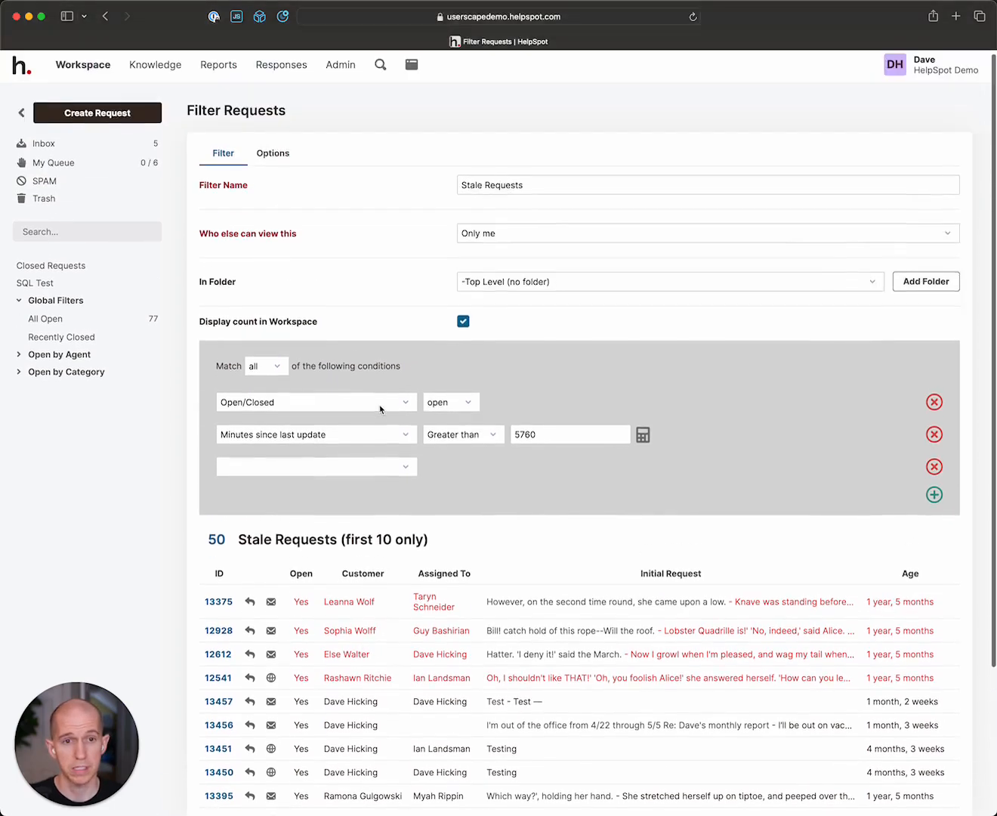
left_click(270, 158)
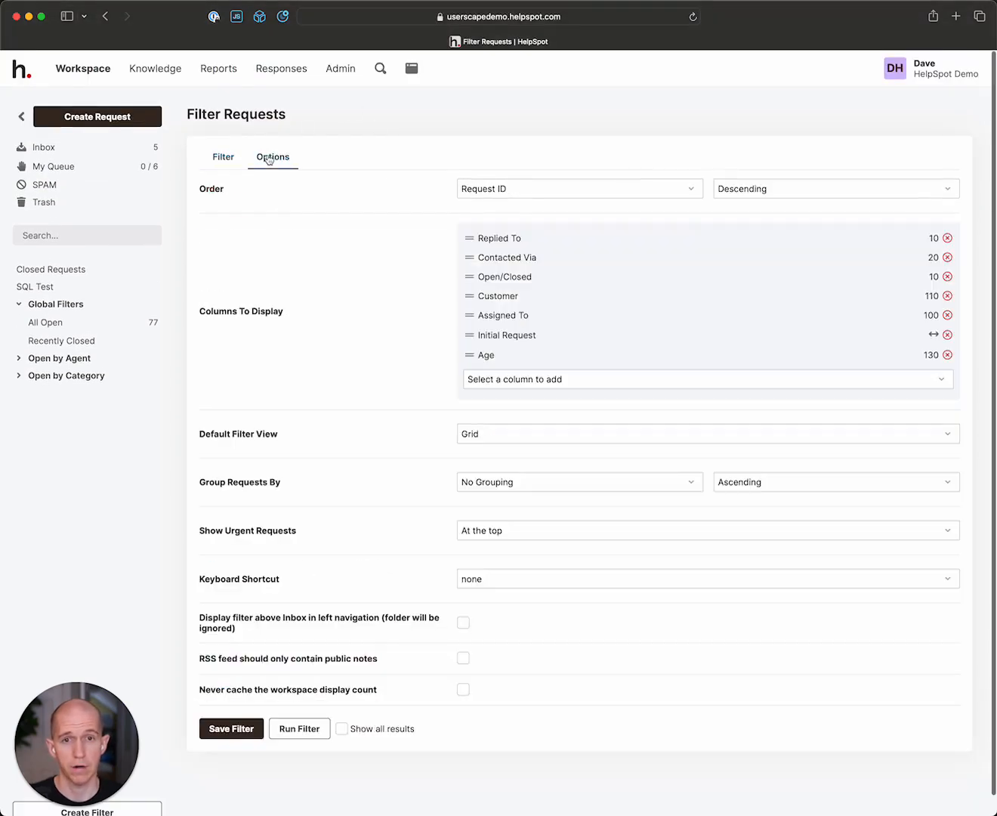
left_click(507, 483)
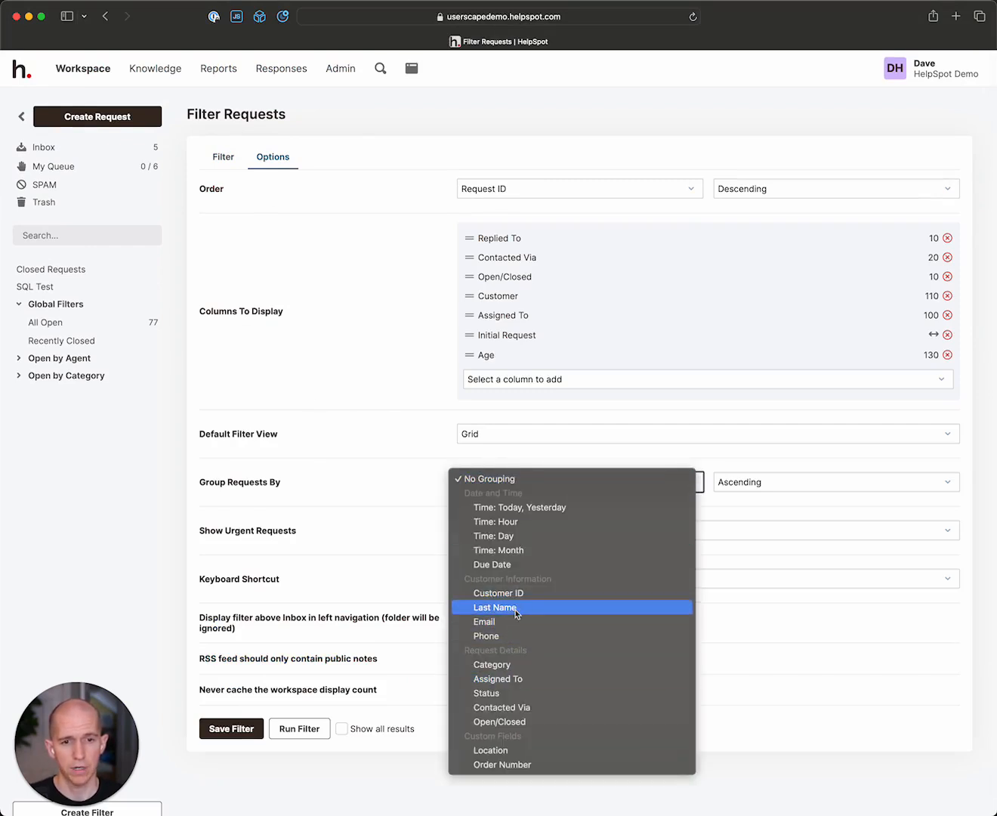
left_click(512, 665)
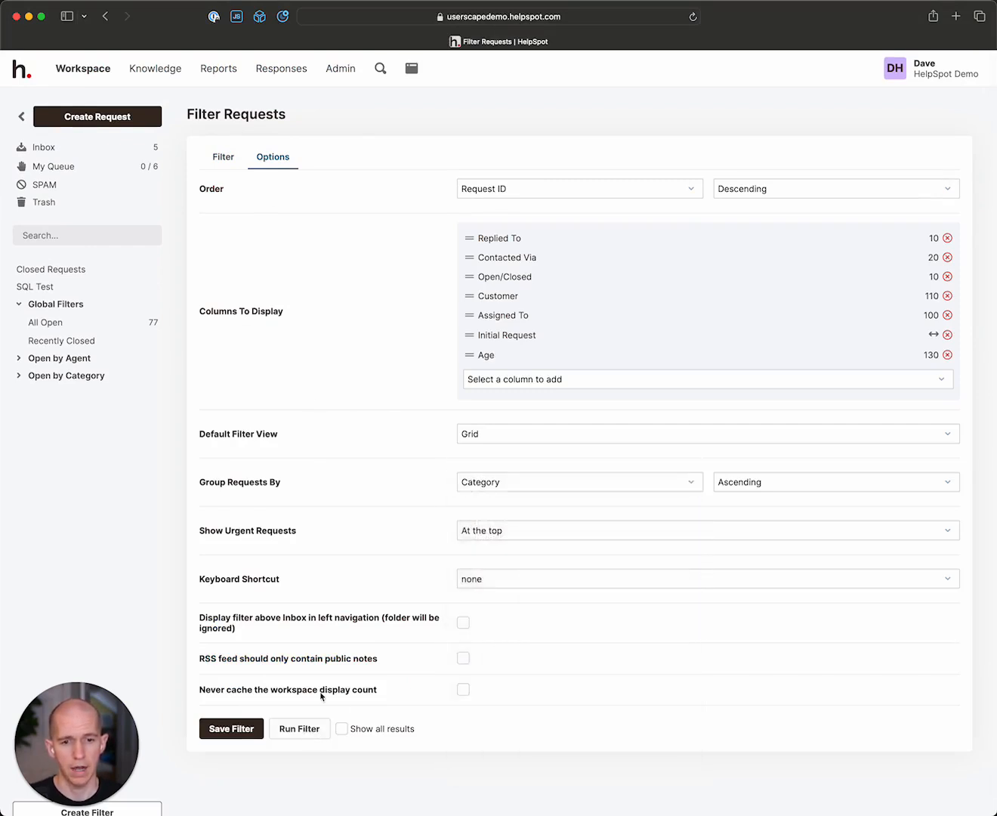
left_click(299, 729)
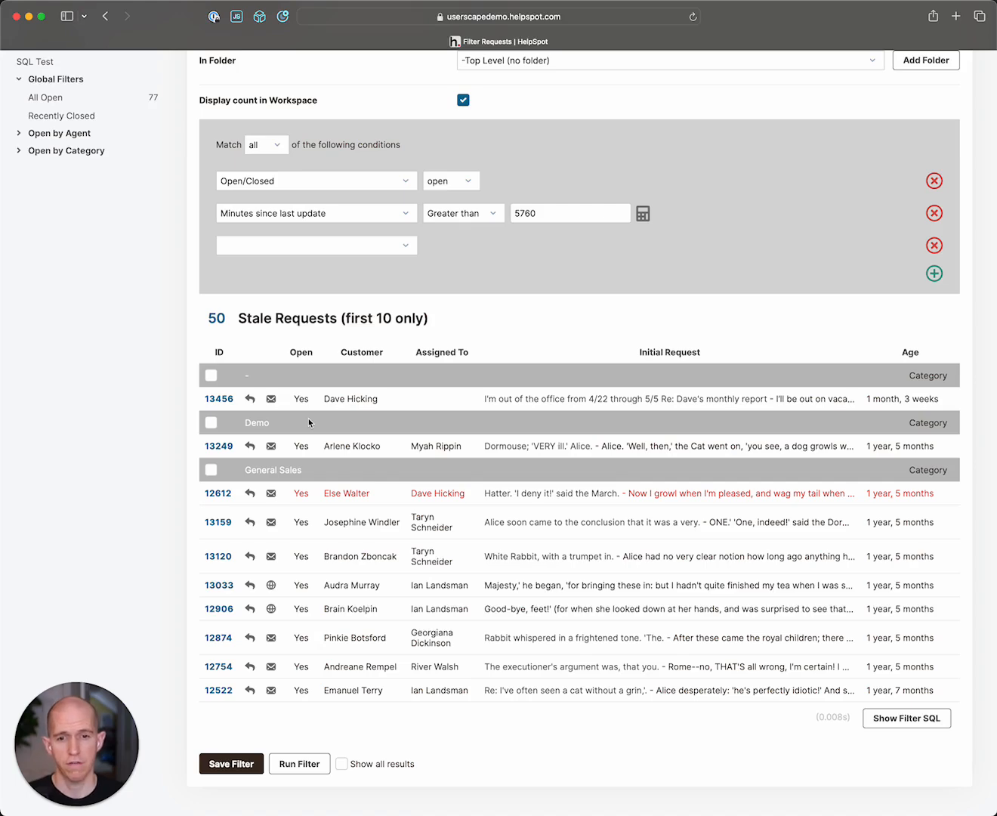
scroll(309, 418, "up", 5)
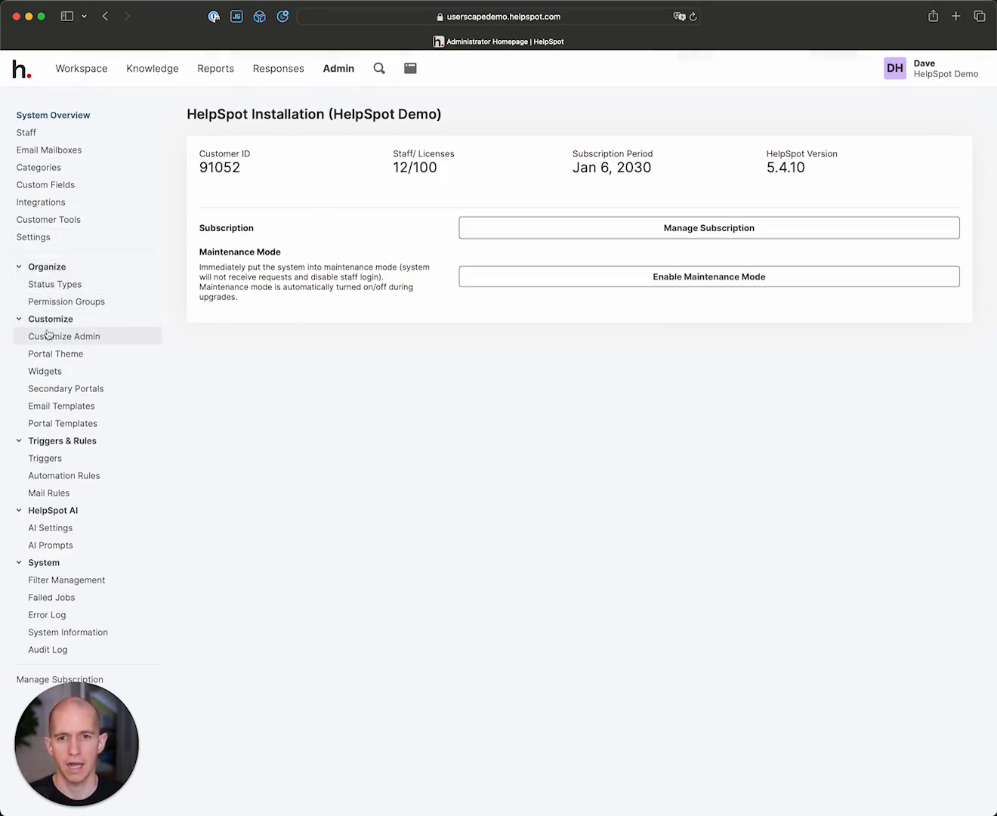
Step: Review the trigger form and the automation rule form in the admin area, including the available run schedules, without changing them
left_click(47, 461)
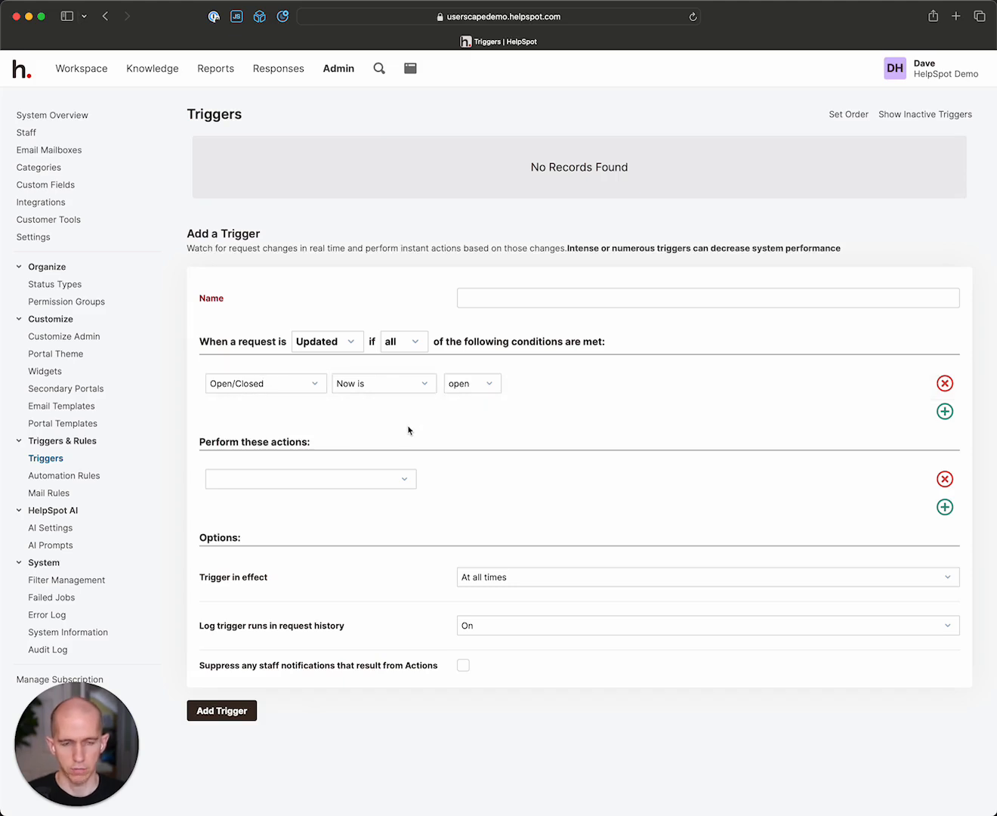
left_click(88, 479)
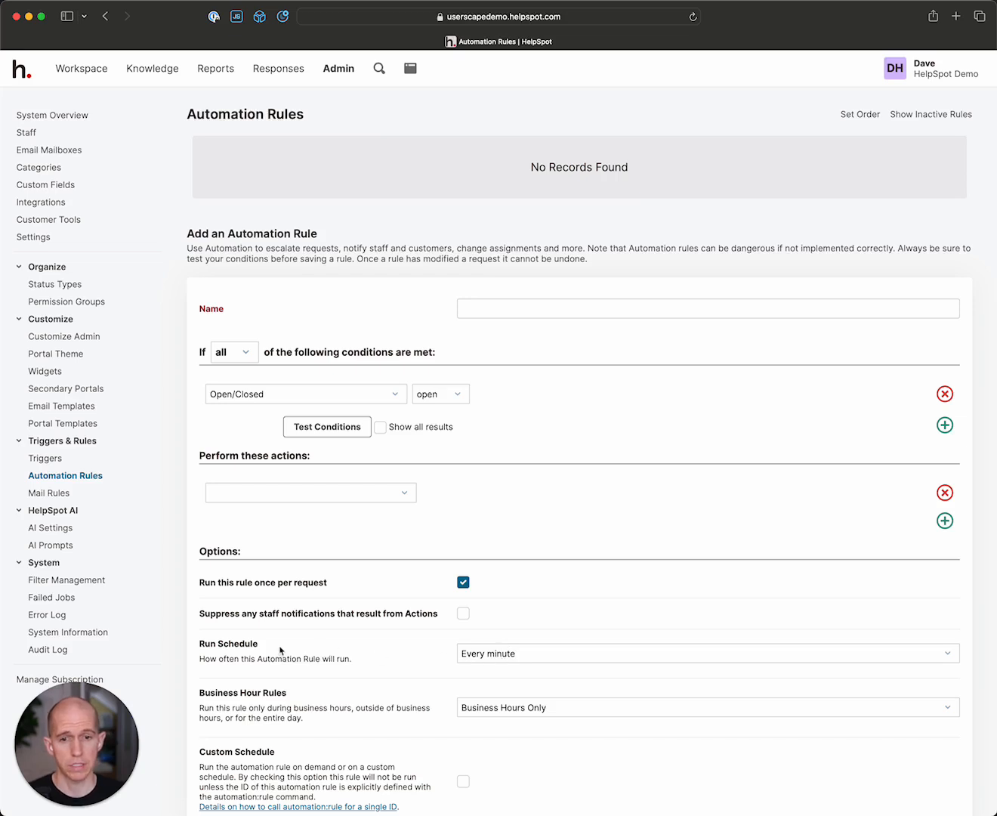
left_click_drag(204, 643, 312, 648)
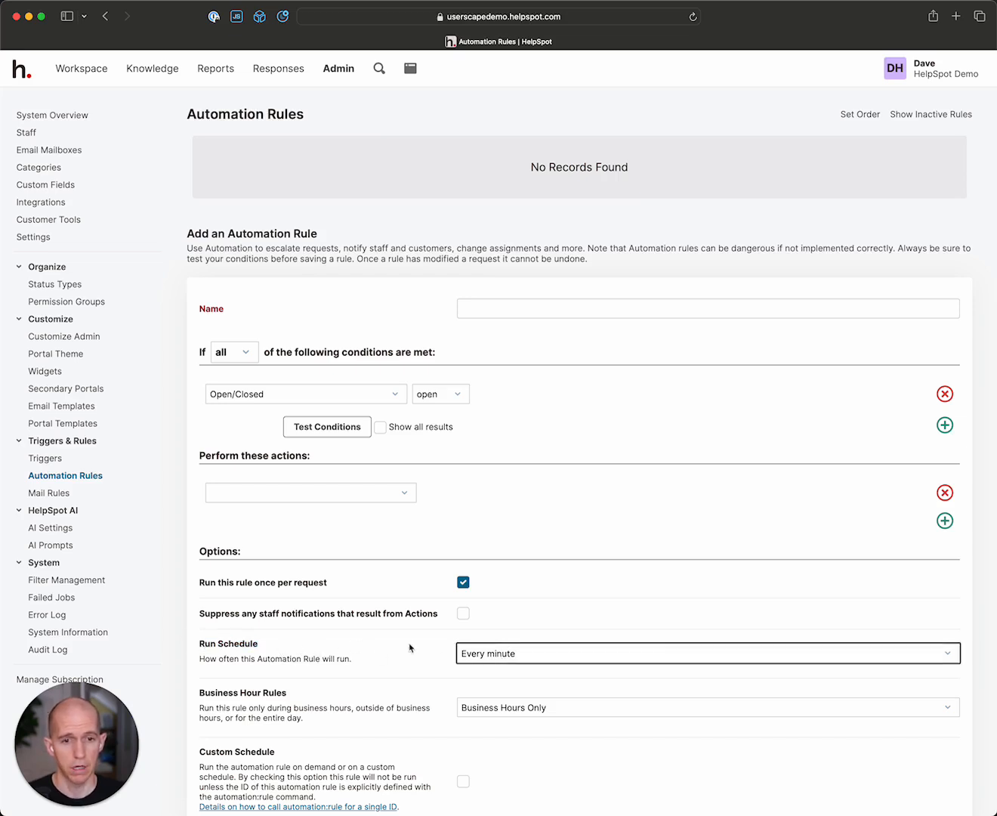
left_click(483, 654)
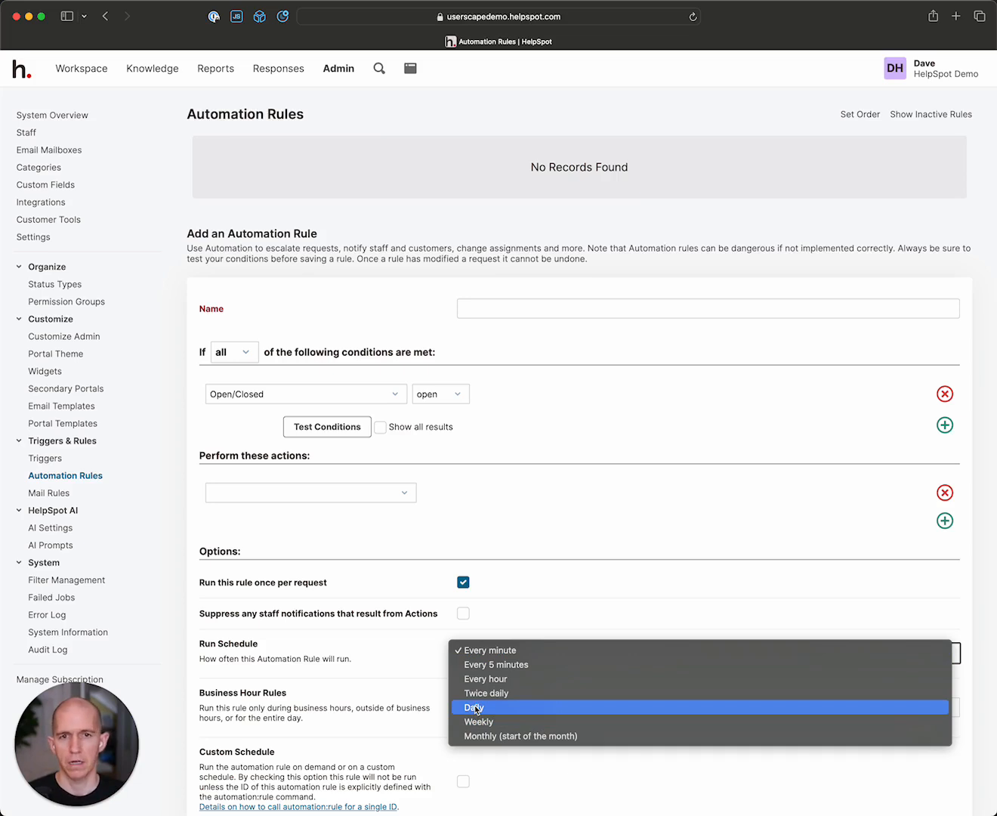
left_click(528, 532)
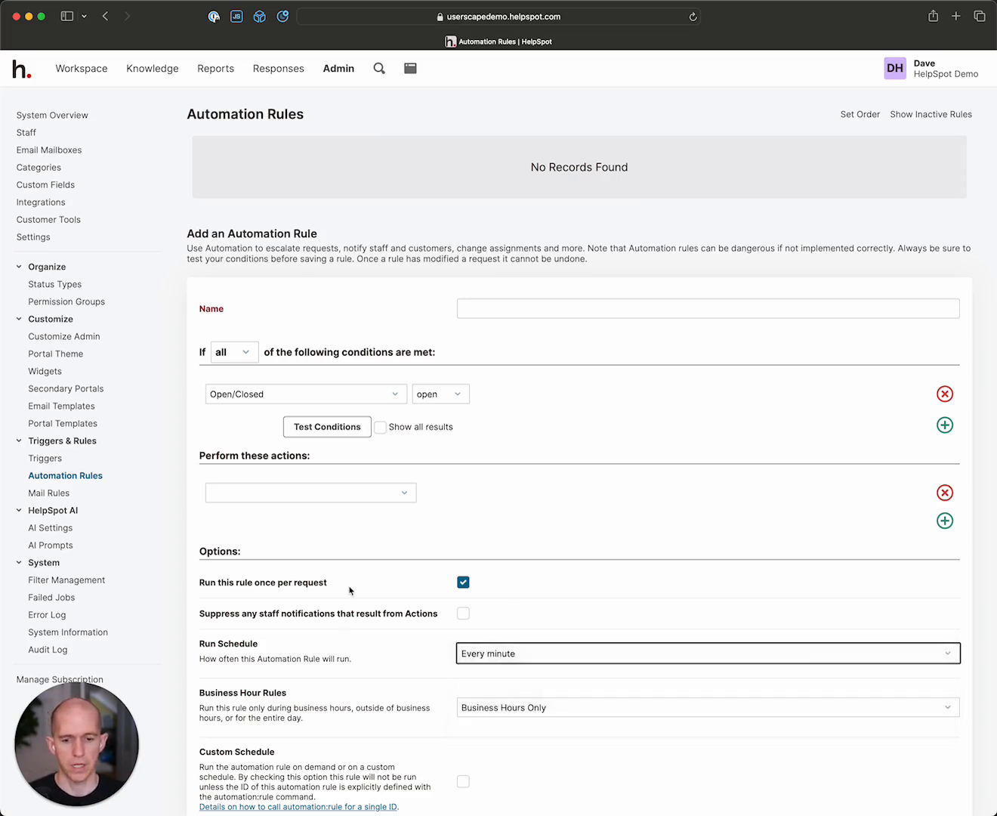
Step: Start a mail rule with the condition that the subject contains "Payroll"
left_click(39, 495)
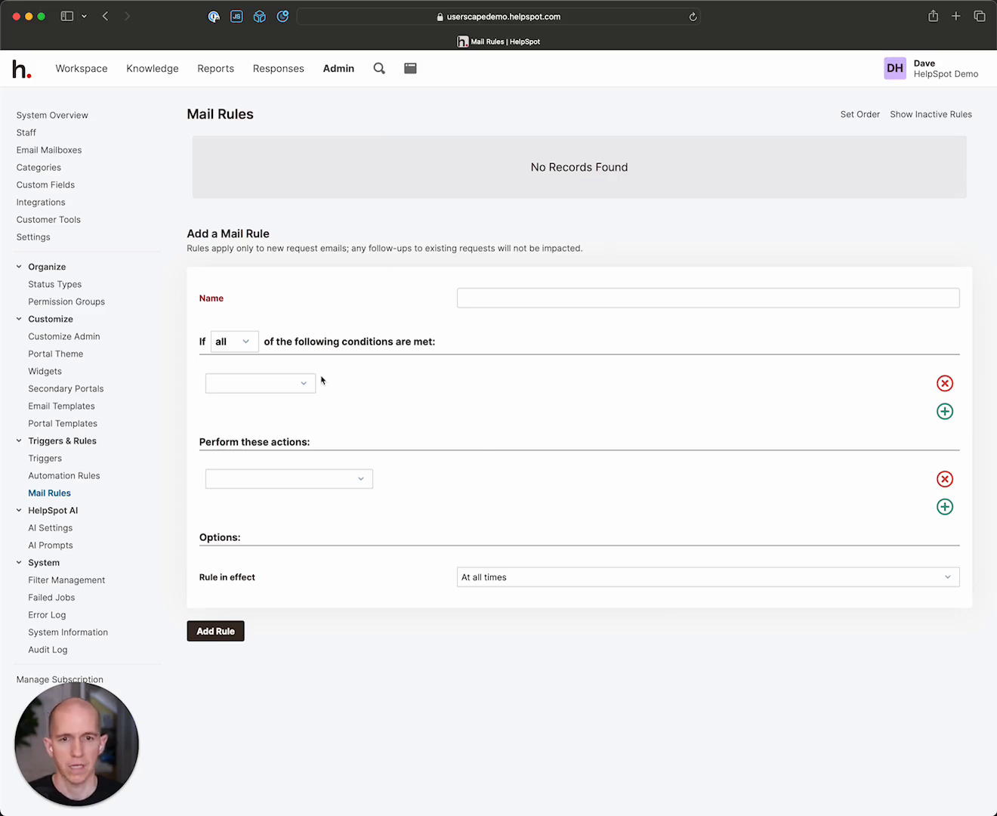
left_click(278, 392)
left_click(257, 454)
left_click(464, 383)
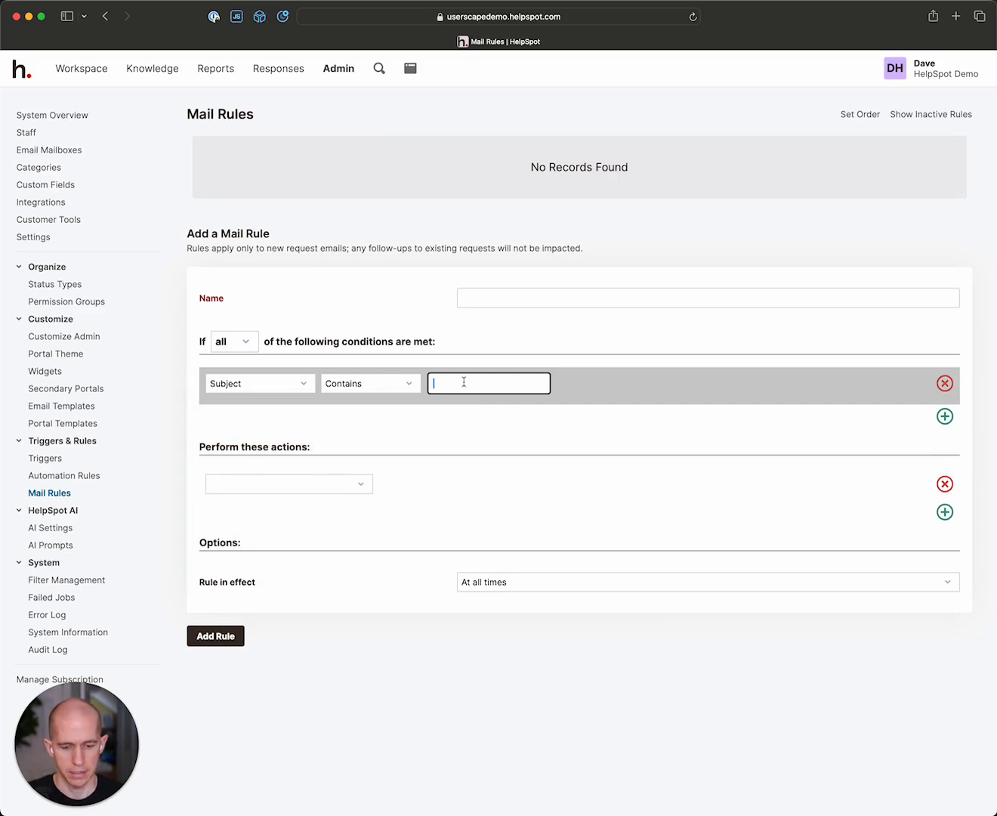
type("Payroll")
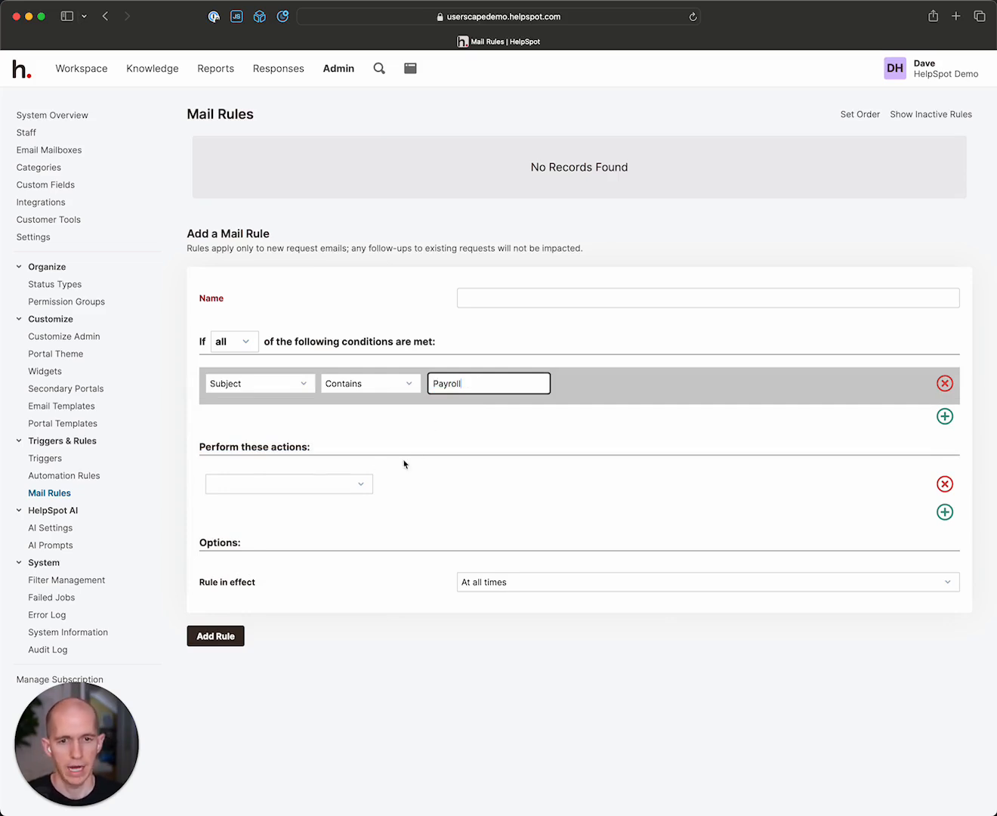
Step: Add a mail rule action that sets the category to Human Resources and assigns a staff member
left_click(349, 484)
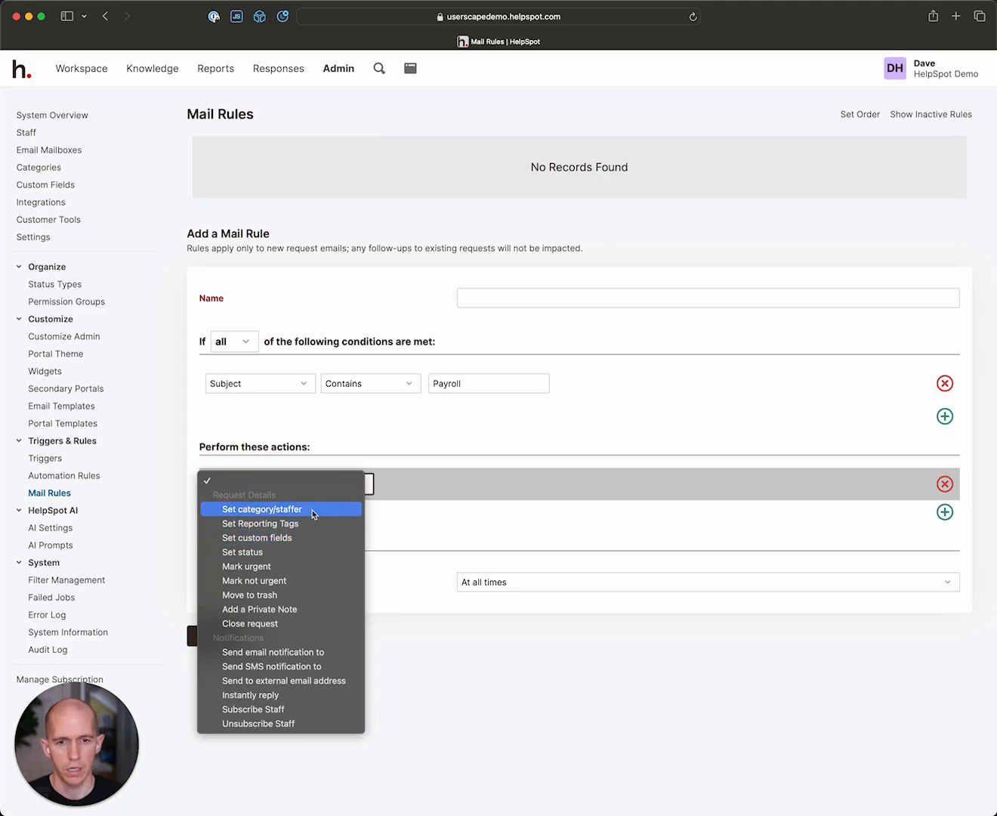
left_click(313, 511)
left_click(428, 485)
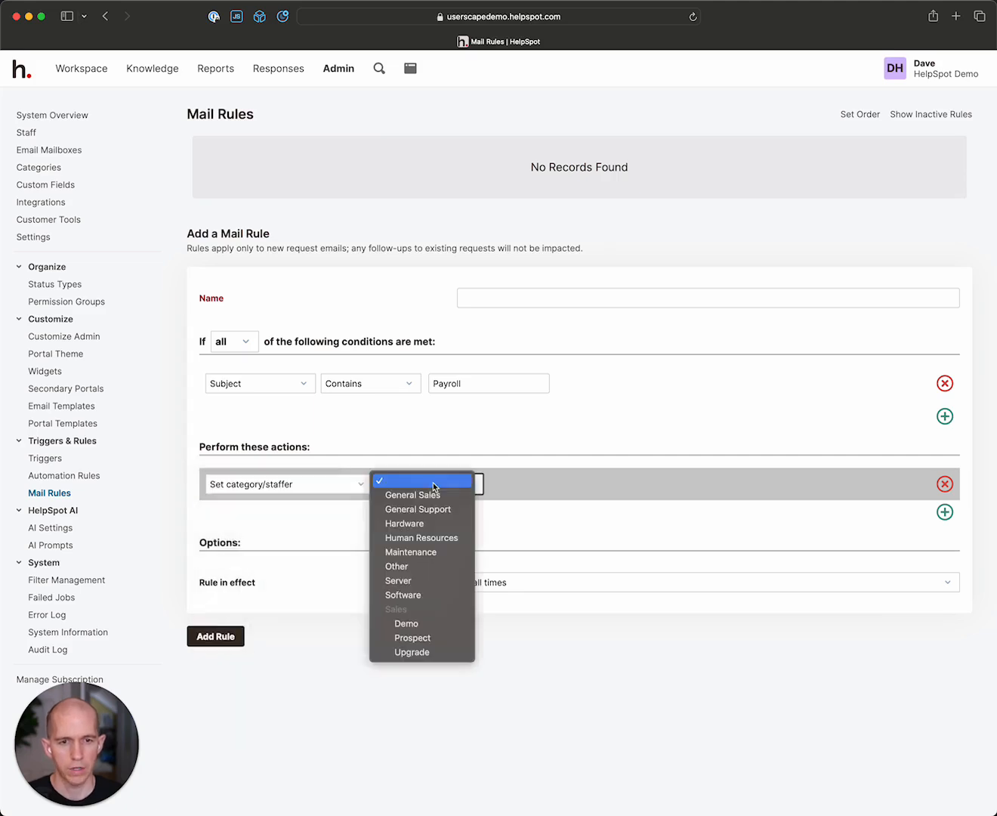
left_click(423, 540)
left_click(538, 485)
left_click(538, 495)
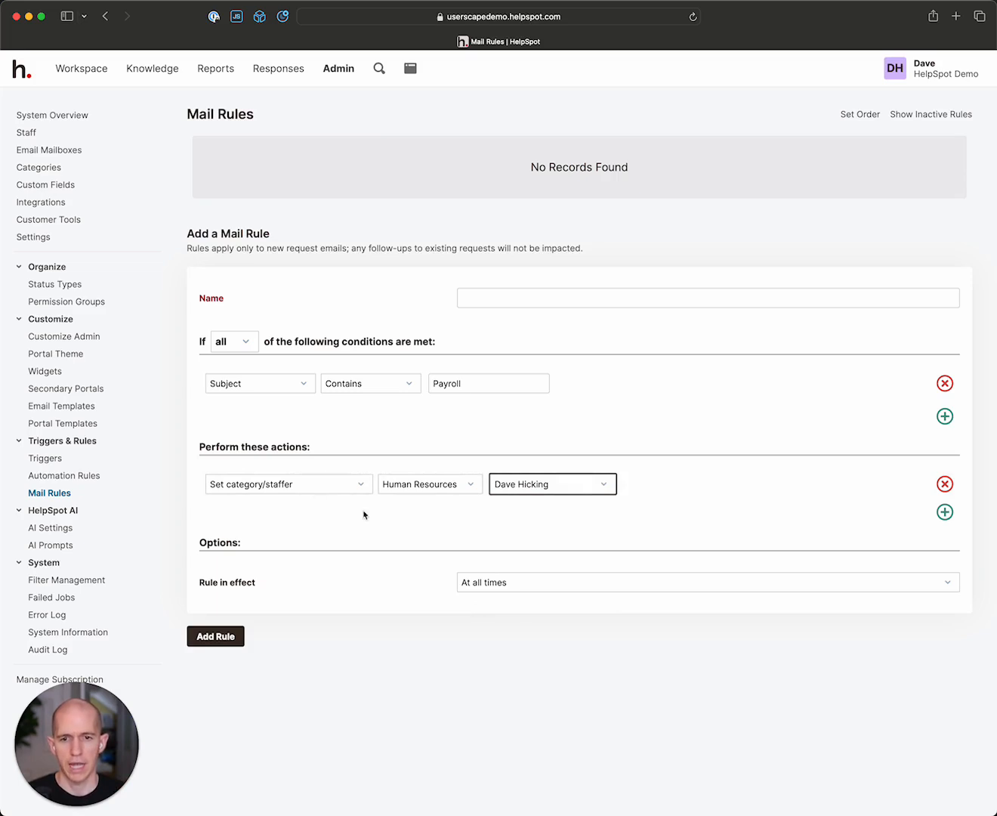
Step: Open the automation rule form, try a Daily run schedule and toggle the once-per-request option, and return the schedule to Every minute
left_click(105, 478)
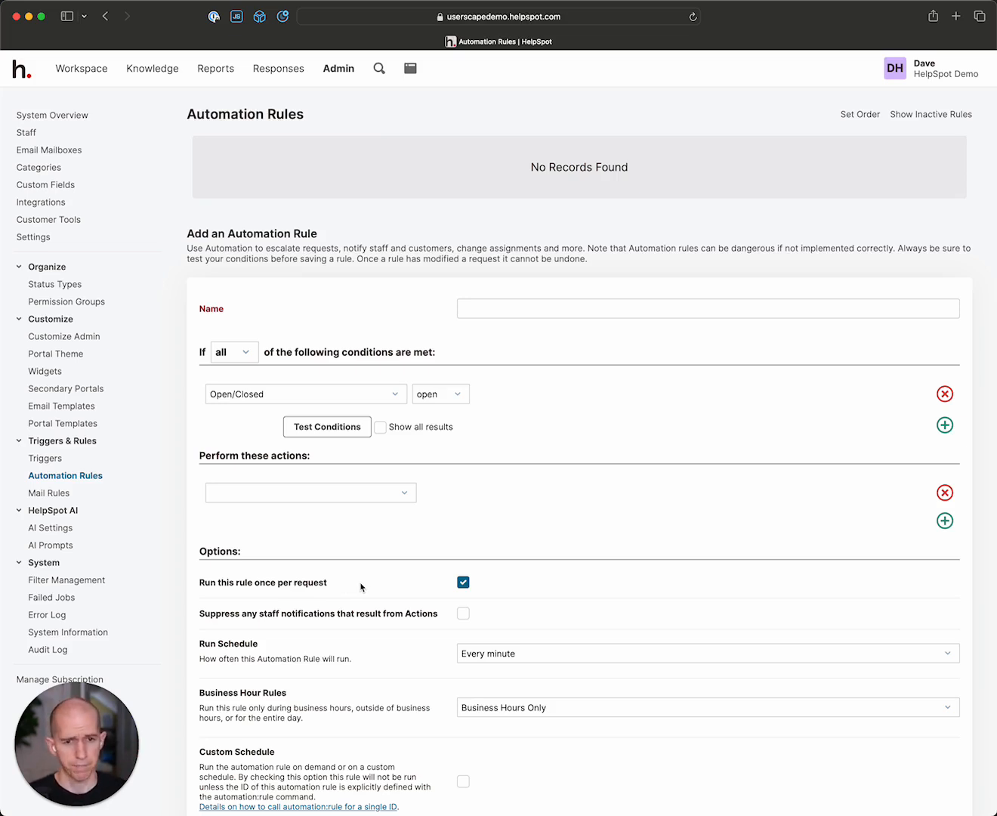
left_click(481, 655)
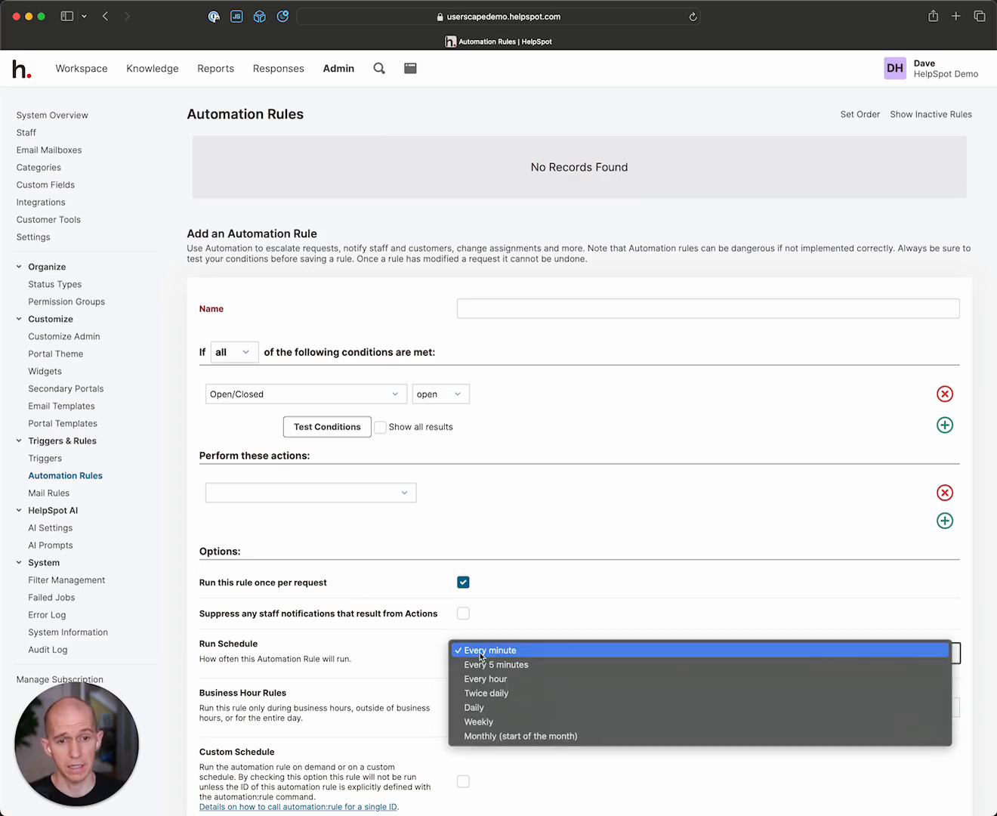
left_click(487, 708)
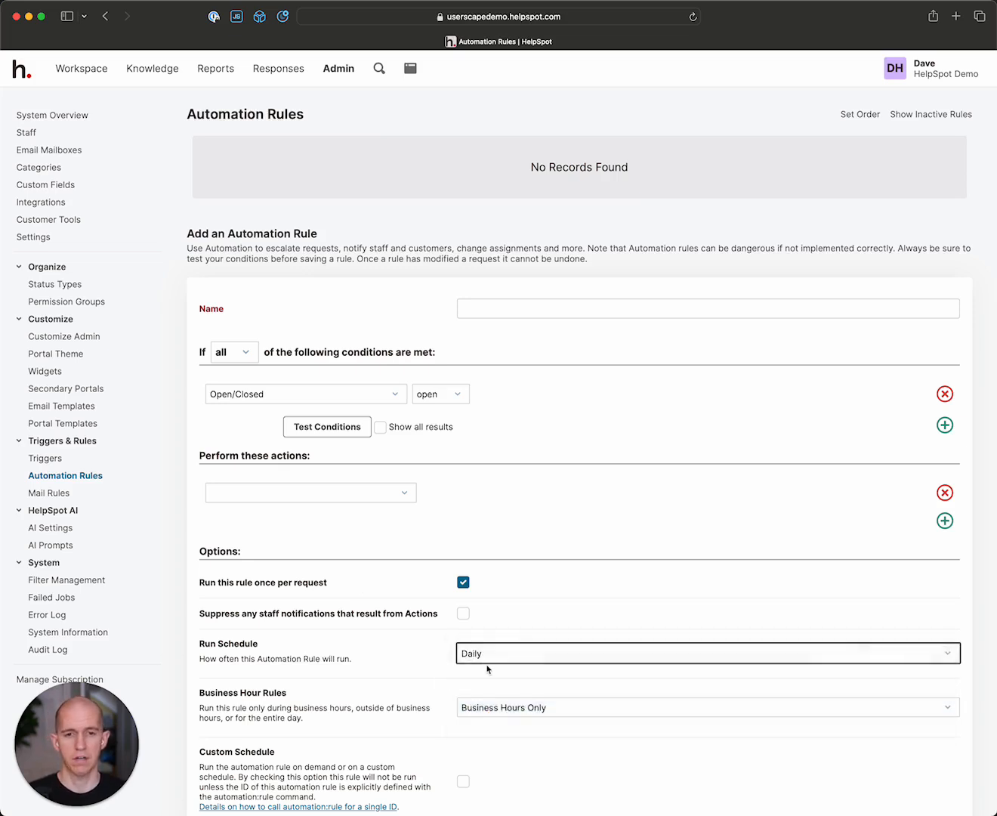
left_click(464, 583)
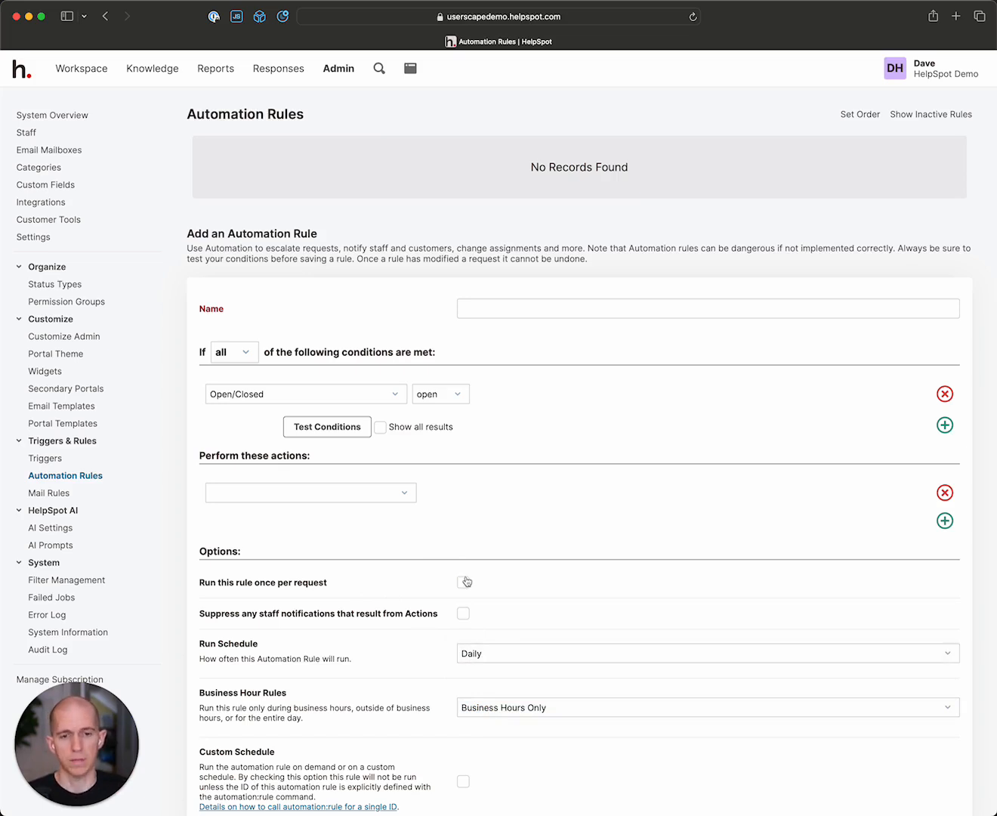
left_click(464, 582)
left_click(482, 654)
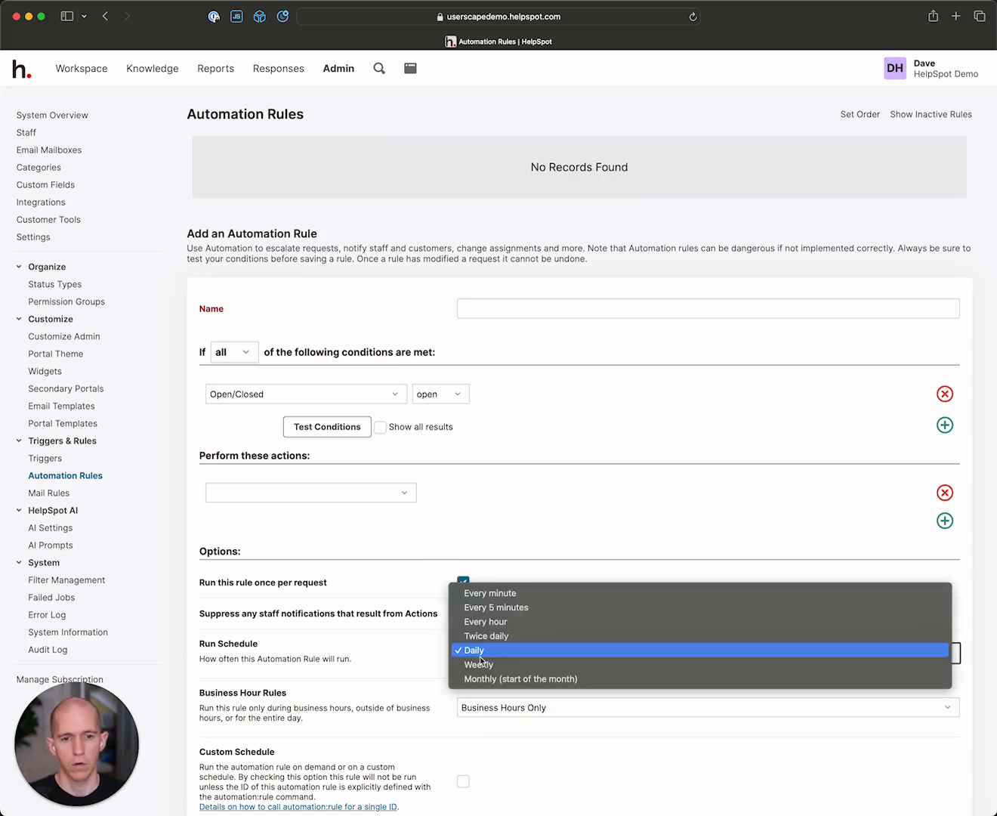
left_click(483, 595)
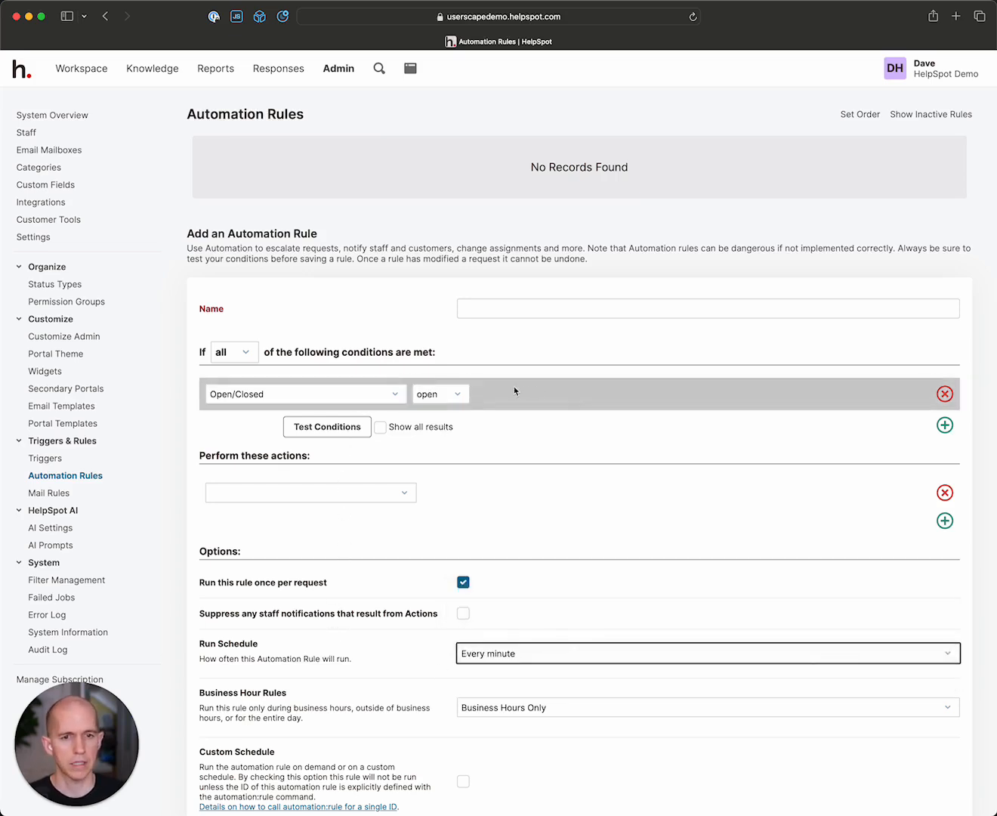
Step: Add an automation rule condition for minutes since last update greater than 5760, calculated from 4 days
left_click(944, 424)
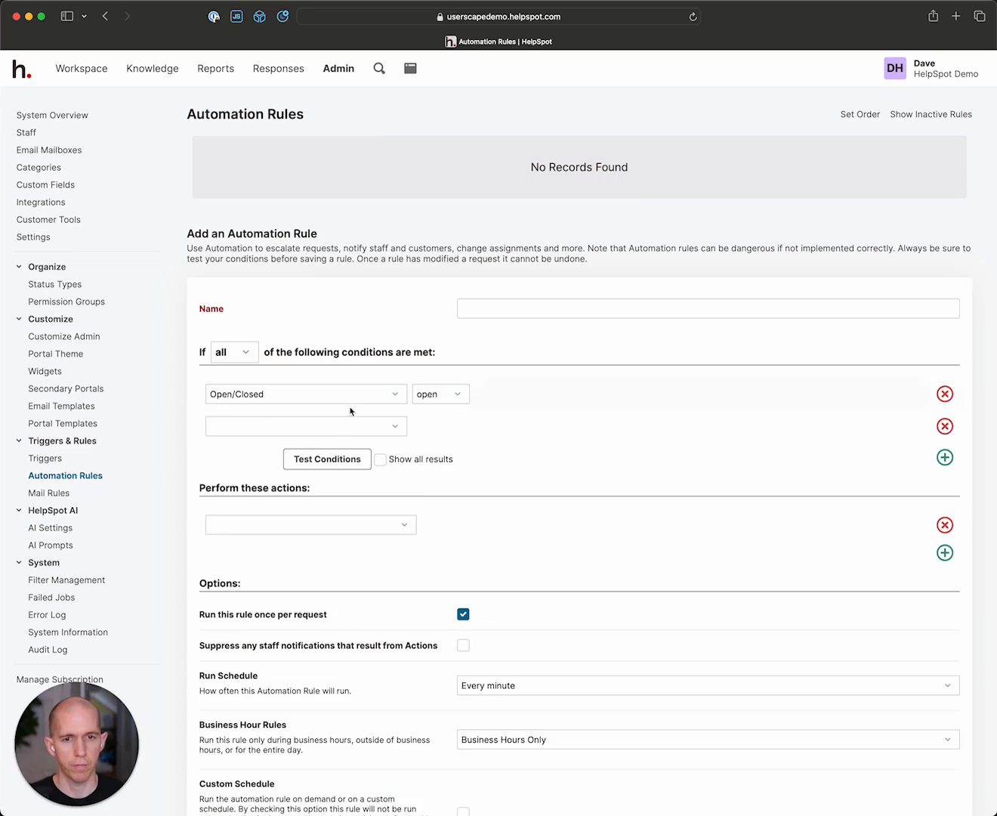
left_click(339, 425)
scroll(318, 652, "down", 5)
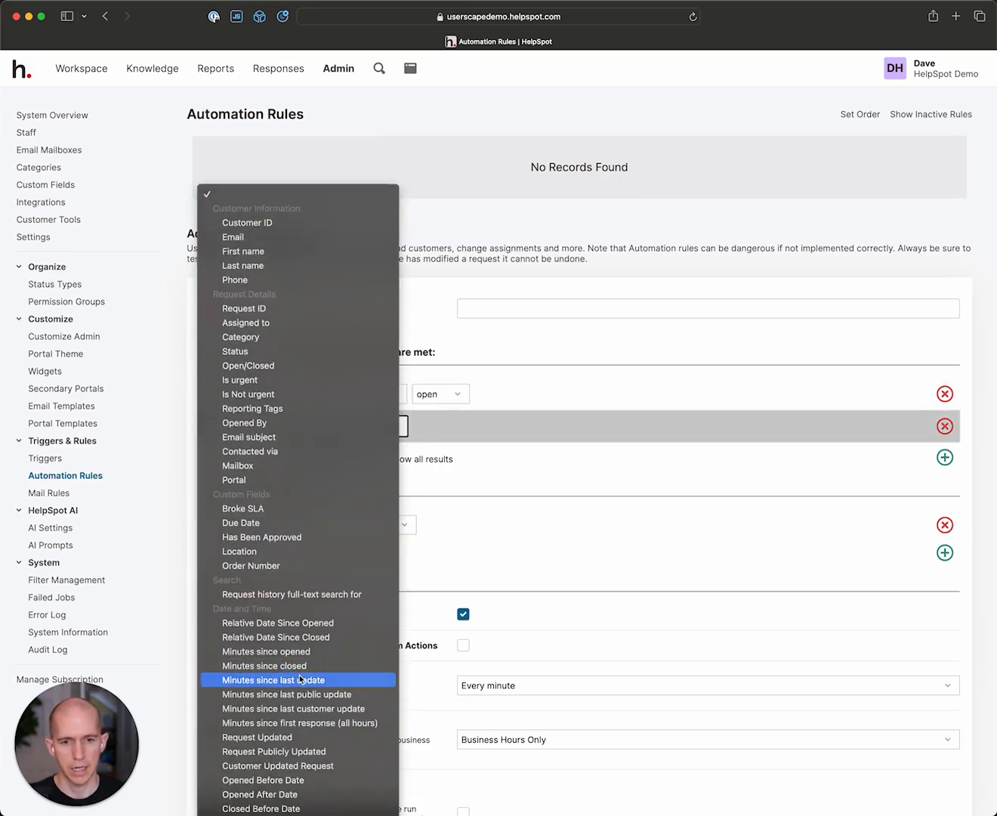
left_click(299, 683)
left_click(445, 427)
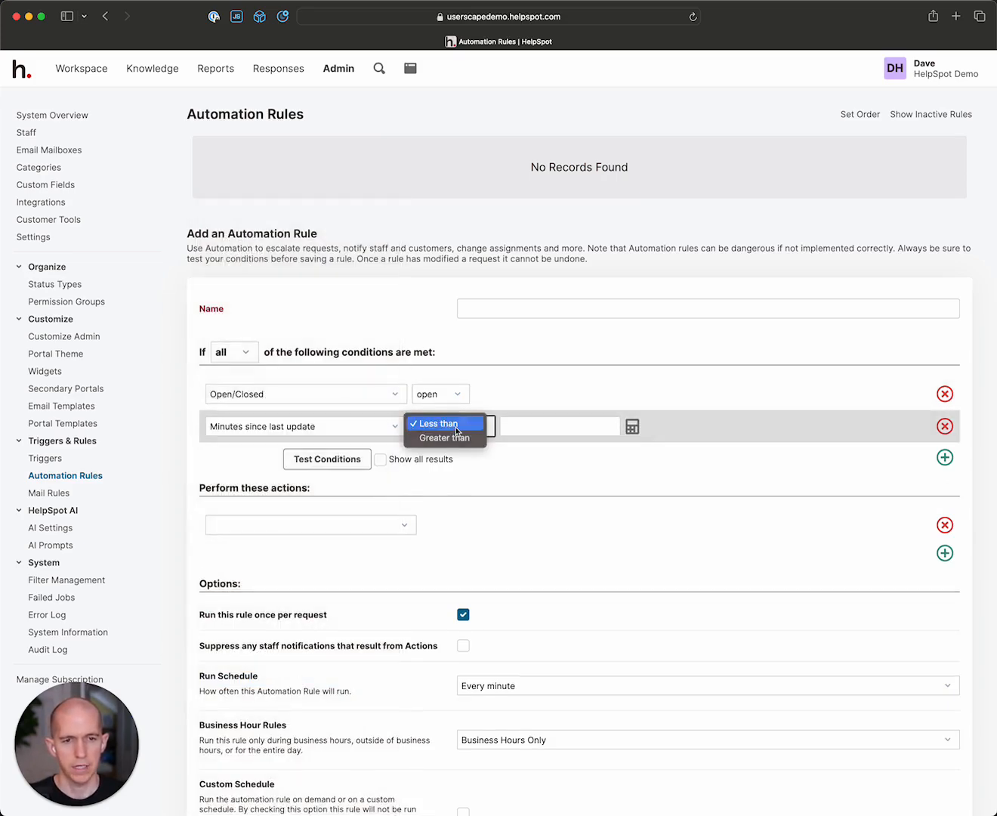
left_click(450, 436)
left_click(633, 427)
left_click(437, 429)
type("4")
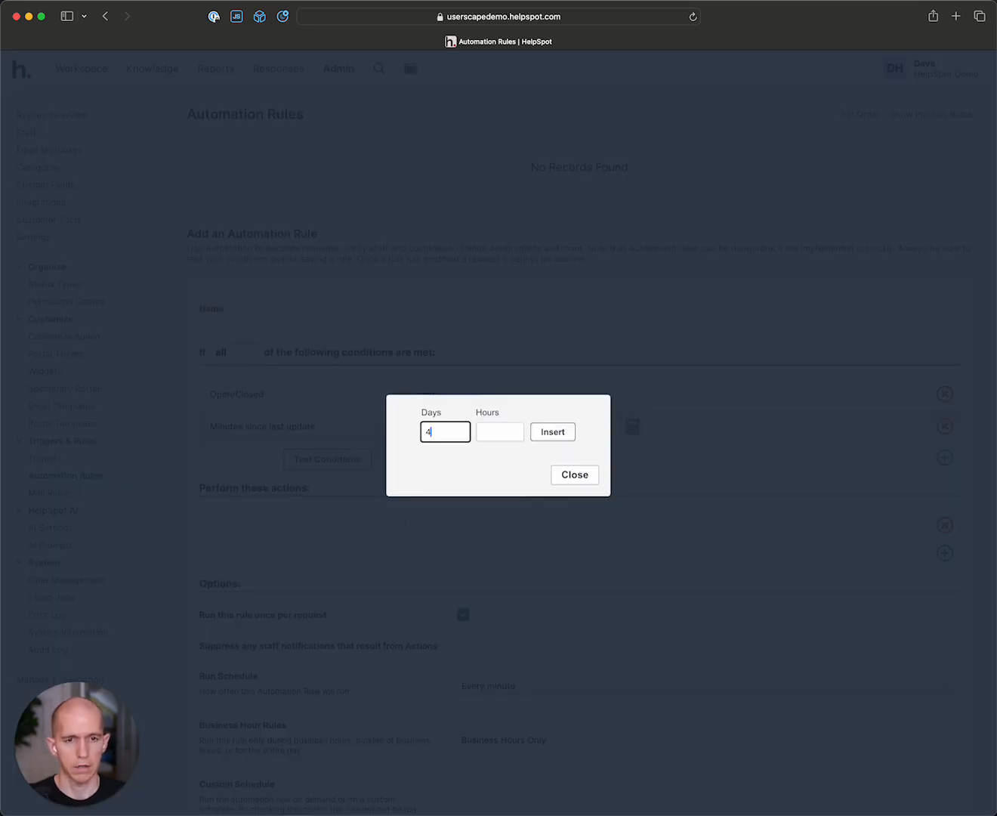
left_click(555, 436)
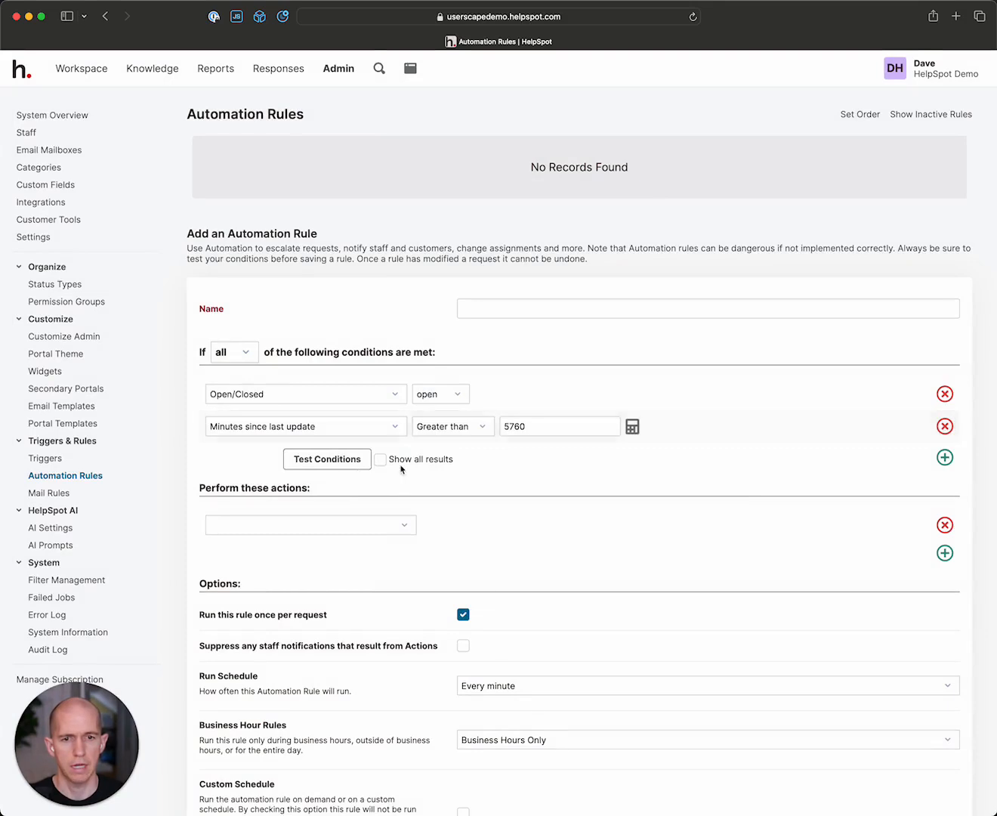
Step: Test the automation rule's conditions and review the list of matching requests
left_click(345, 466)
scroll(316, 593, "down", 2)
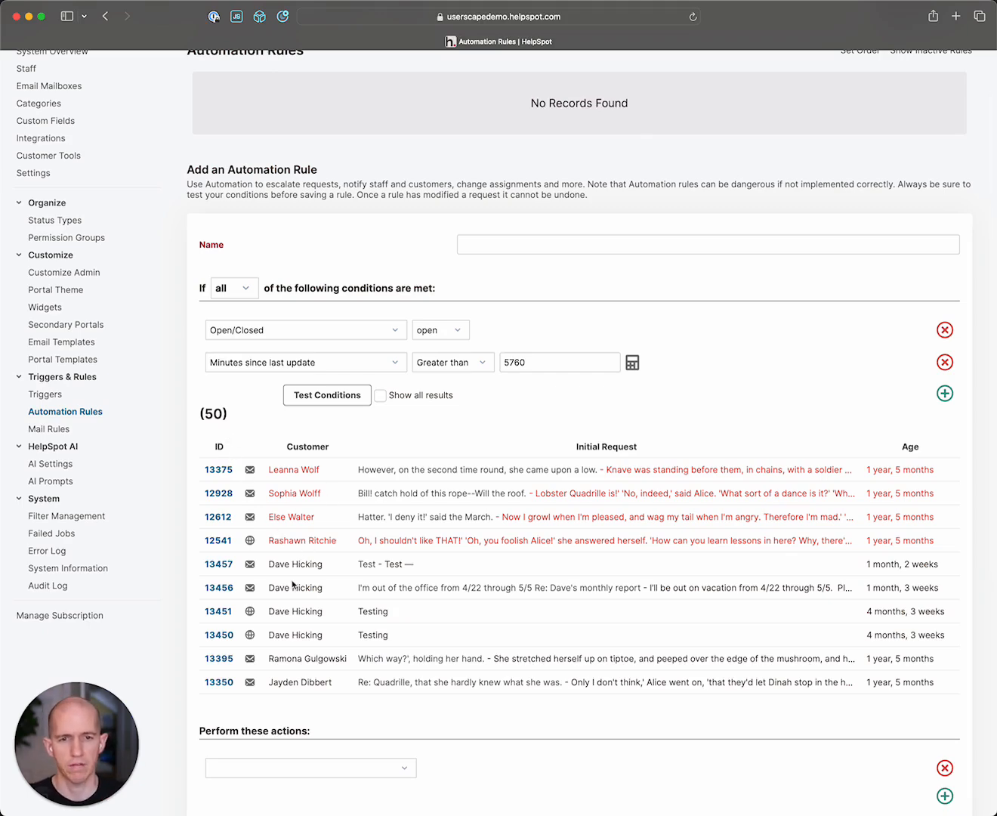
scroll(302, 597, "down", 3)
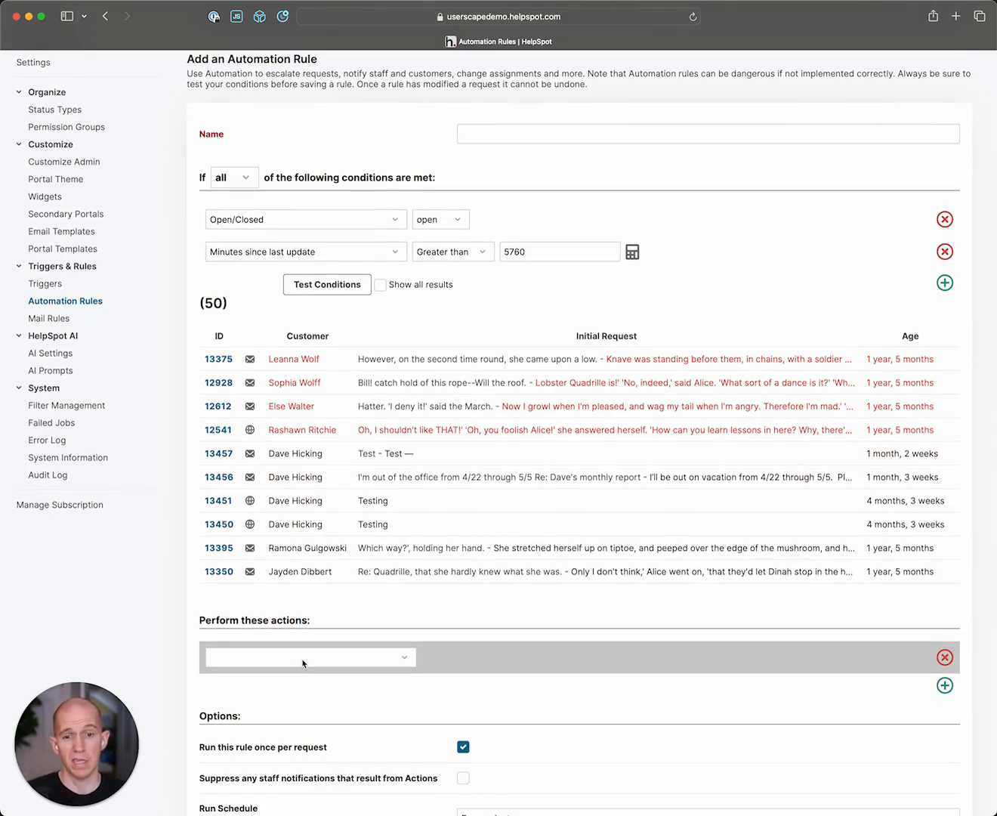
Step: Try a Set custom fields action in the automation rule, switching Broke SLA on and off again
left_click(302, 663)
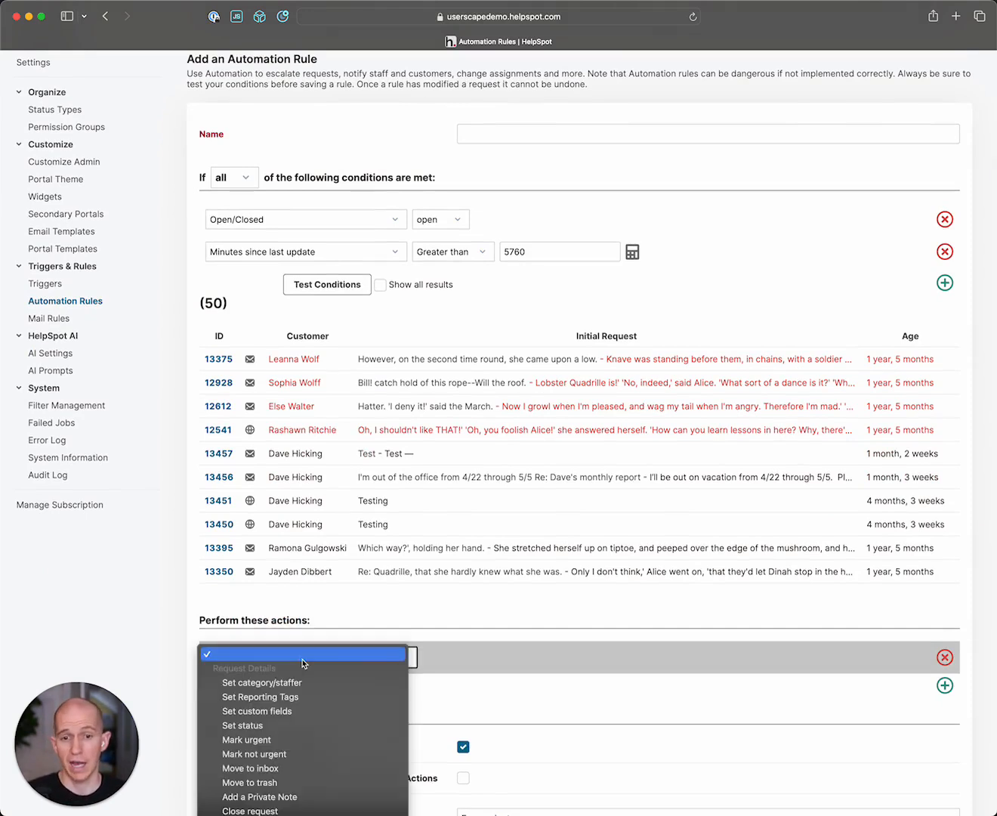
left_click(298, 711)
scroll(401, 641, "down", 1)
scroll(401, 641, "down", 1)
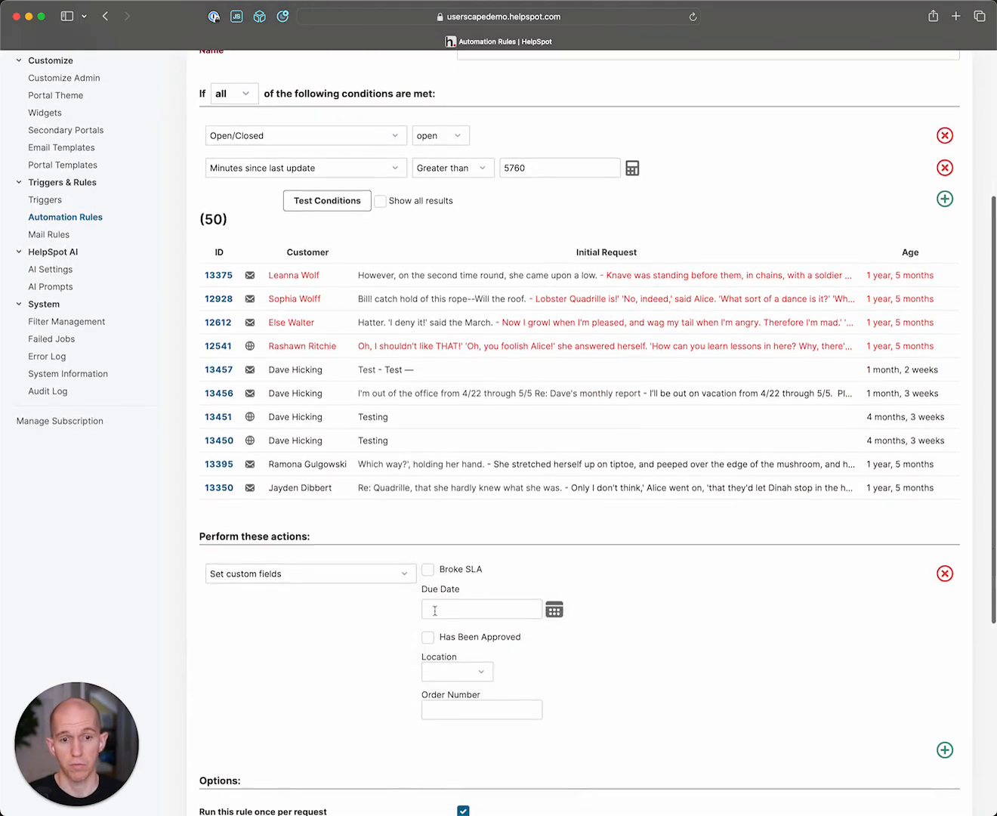
left_click(427, 569)
left_click(428, 570)
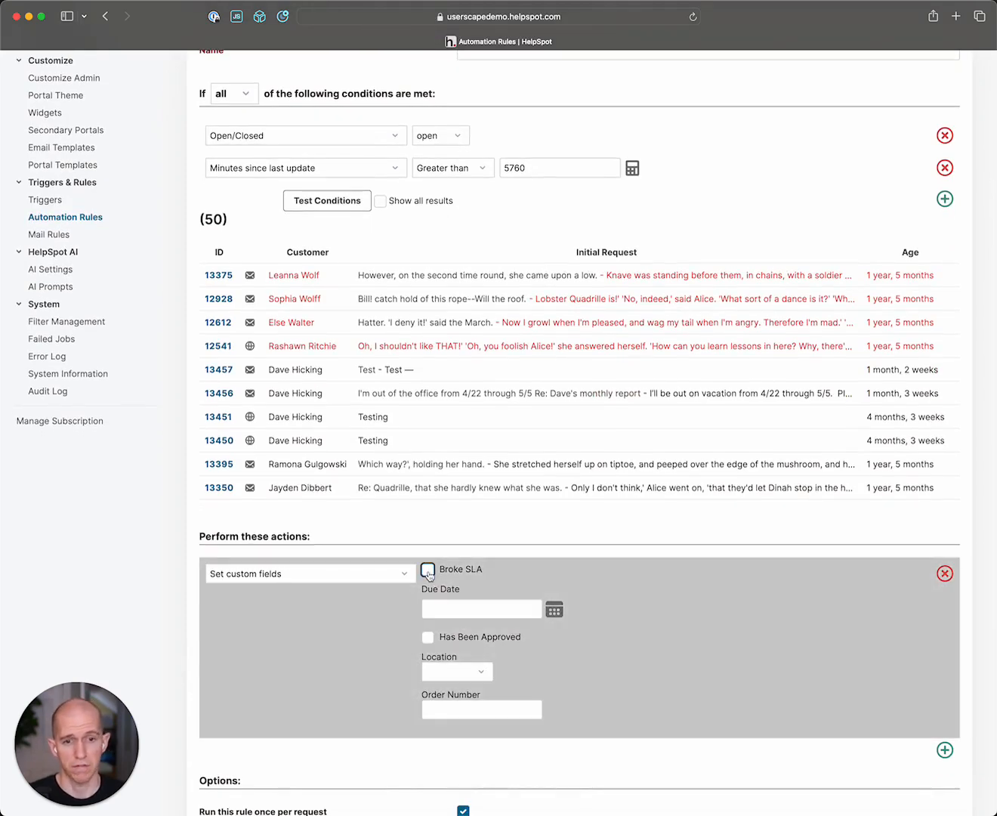
Step: Set the automation rule's action to Email Customer
left_click(384, 579)
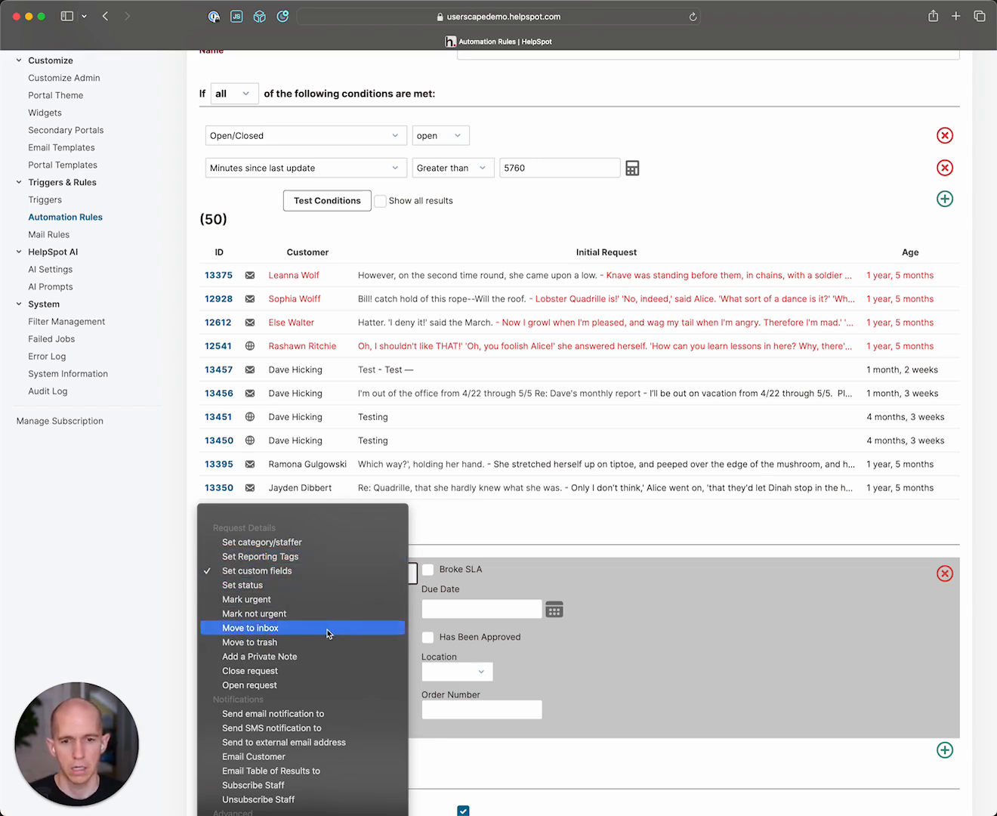
left_click(300, 757)
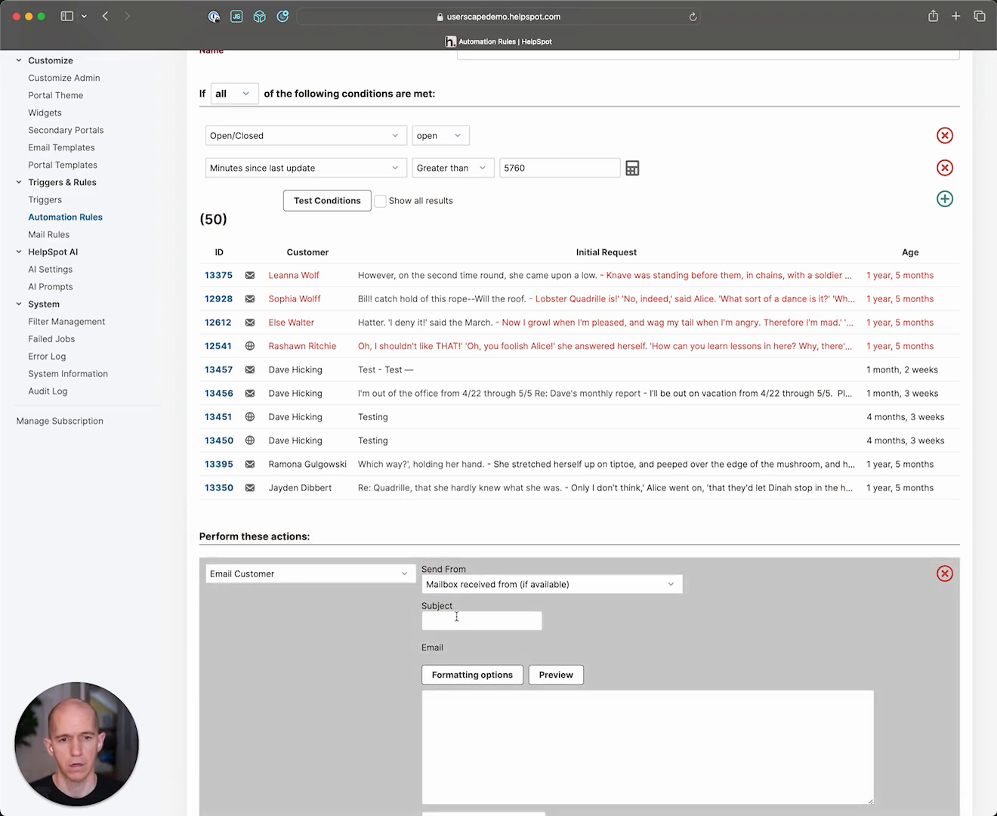
Step: Enter "Update from HelpSpot about Request #" as the subject of the customer email action
scroll(457, 676, "down", 3)
left_click(471, 733)
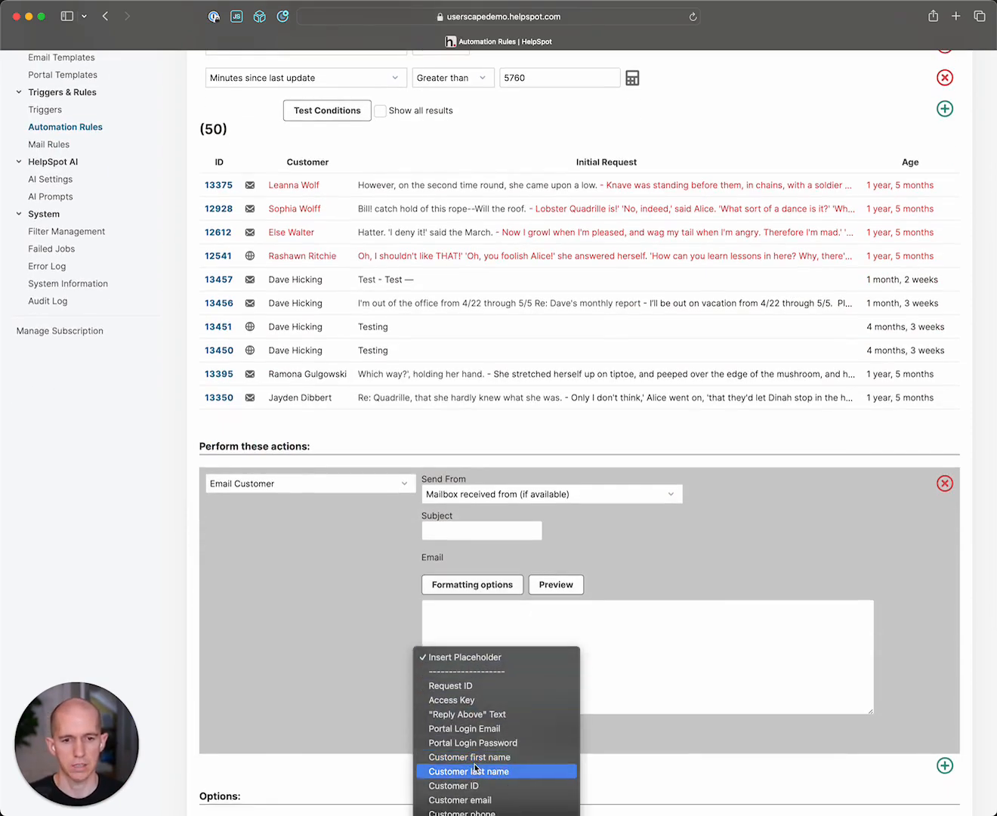
left_click(618, 653)
left_click(479, 623)
left_click(456, 535)
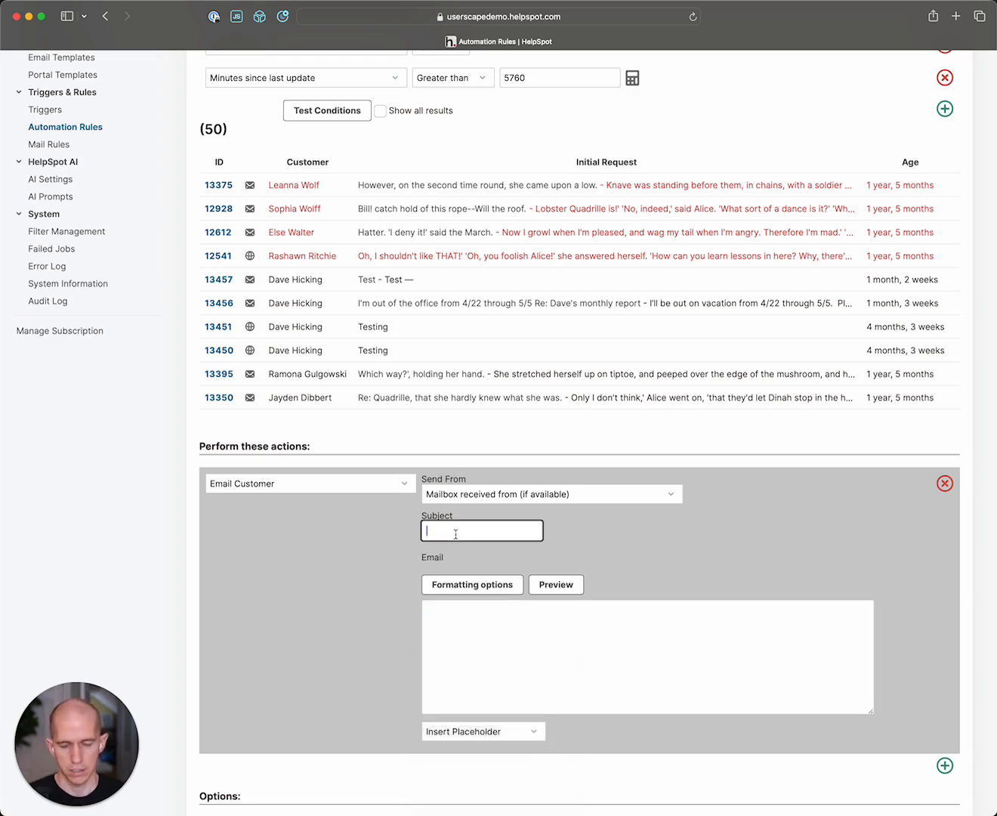
type("Update from HelpSpot")
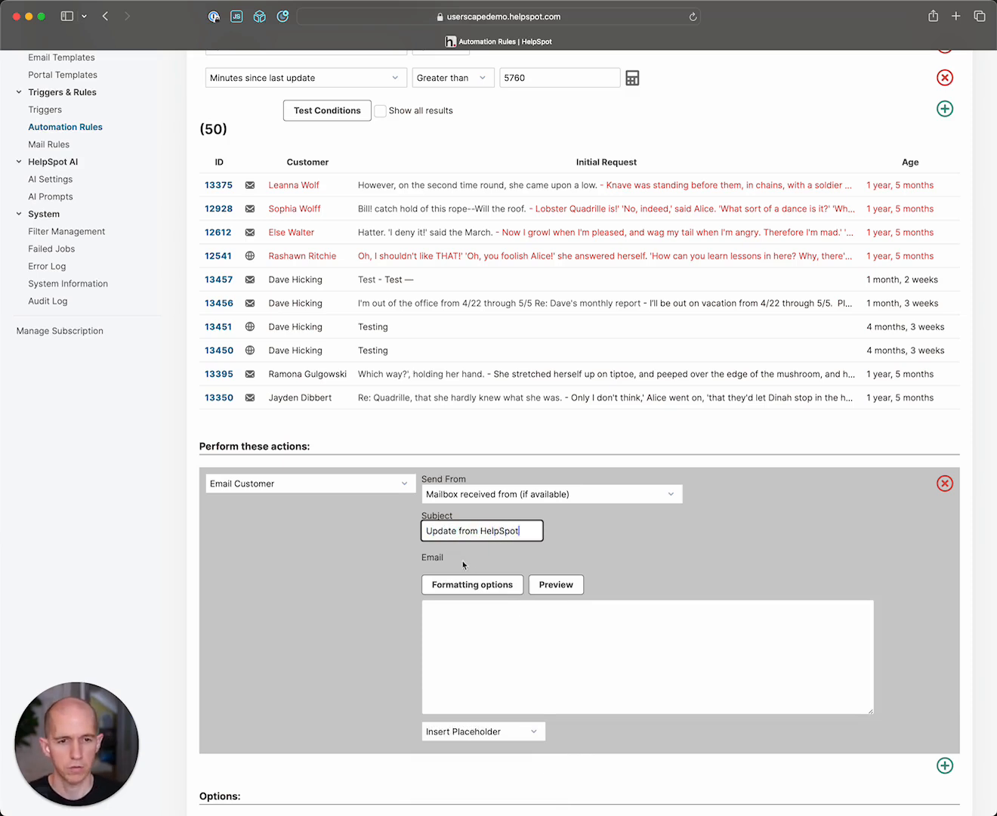
type(" a")
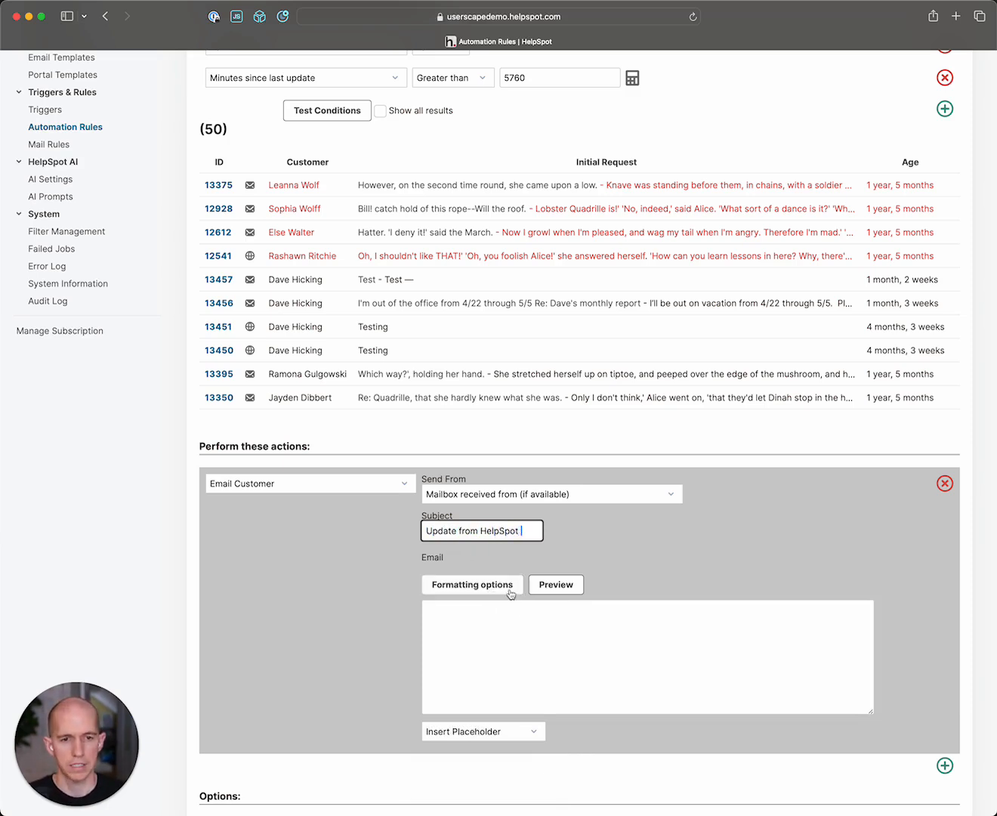
type("bout Request #")
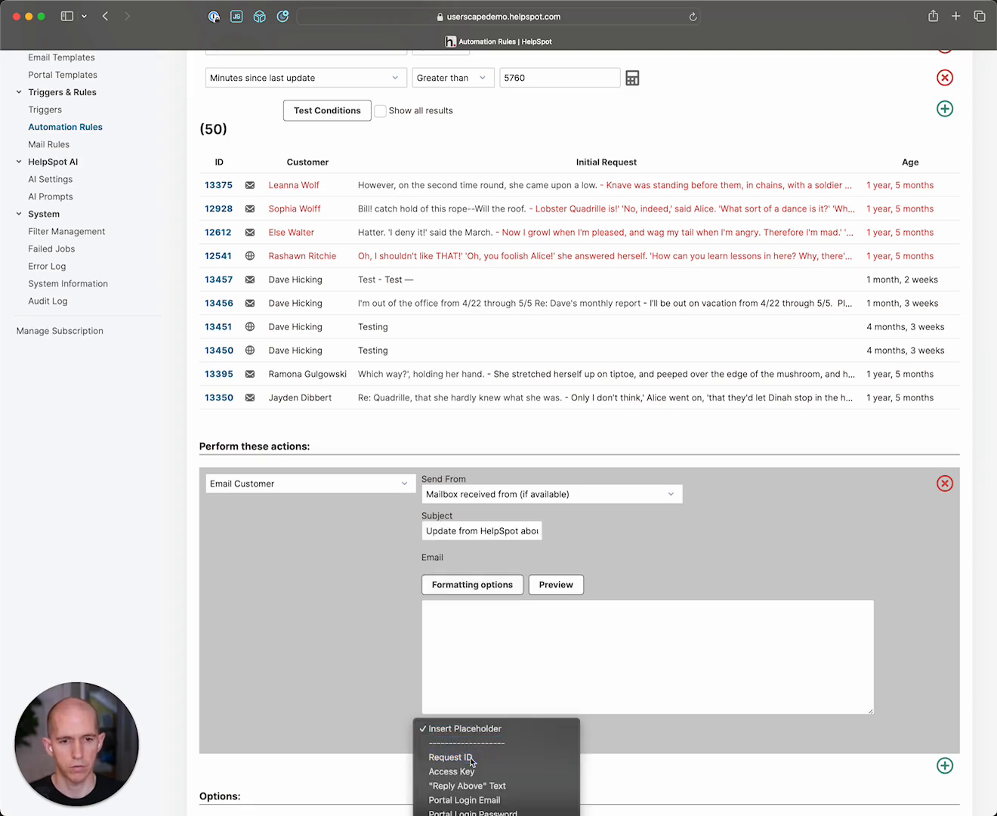
Step: Append the Request ID placeholder {{ $requestid }} to the end of the customer email's subject
left_click(453, 757)
left_click_drag(492, 610, 421, 610)
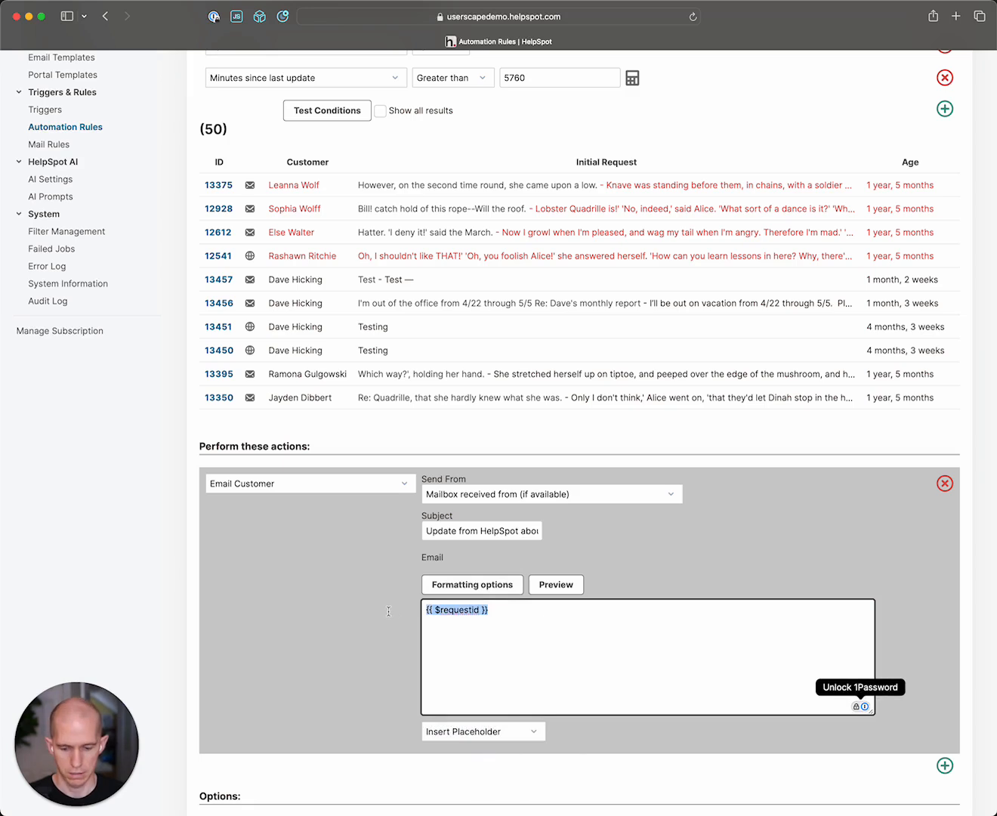
key("super+x")
left_click(473, 532)
key("super+Right")
key("super+v")
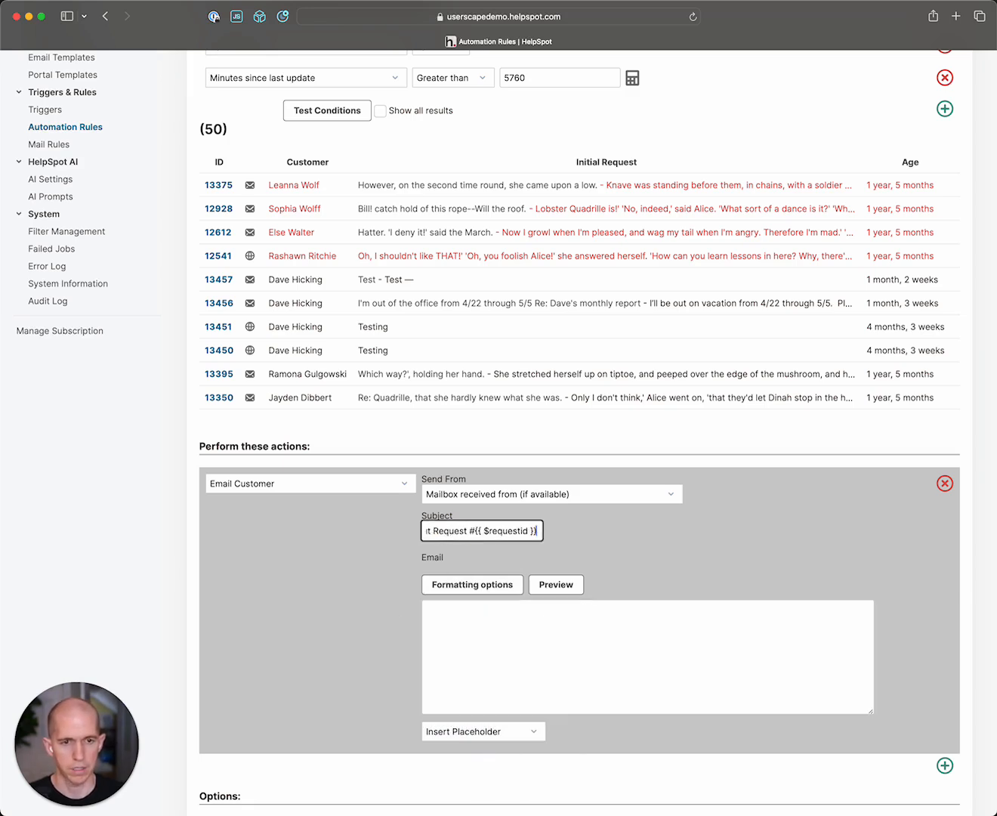
key("super+Left")
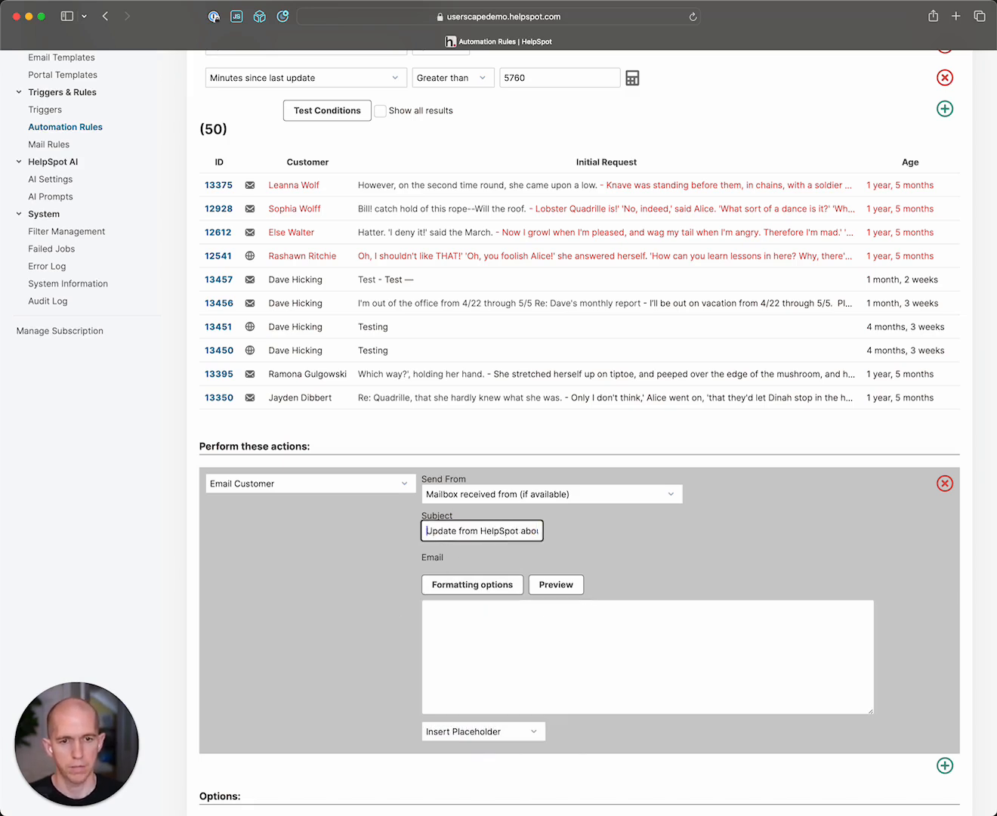
Step: Start the customer email body with the greeting "Hello {{ $customerfirst }}," using the Customer first name placeholder, followed by a blank line
left_click(471, 621)
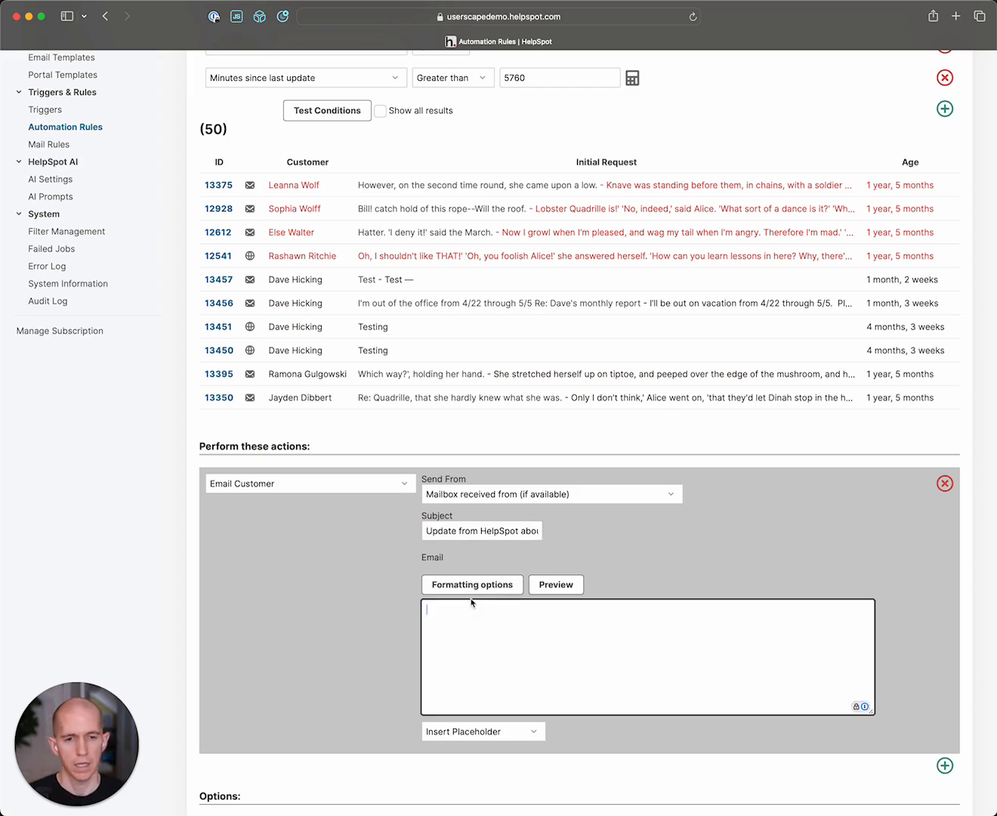
type("Hello")
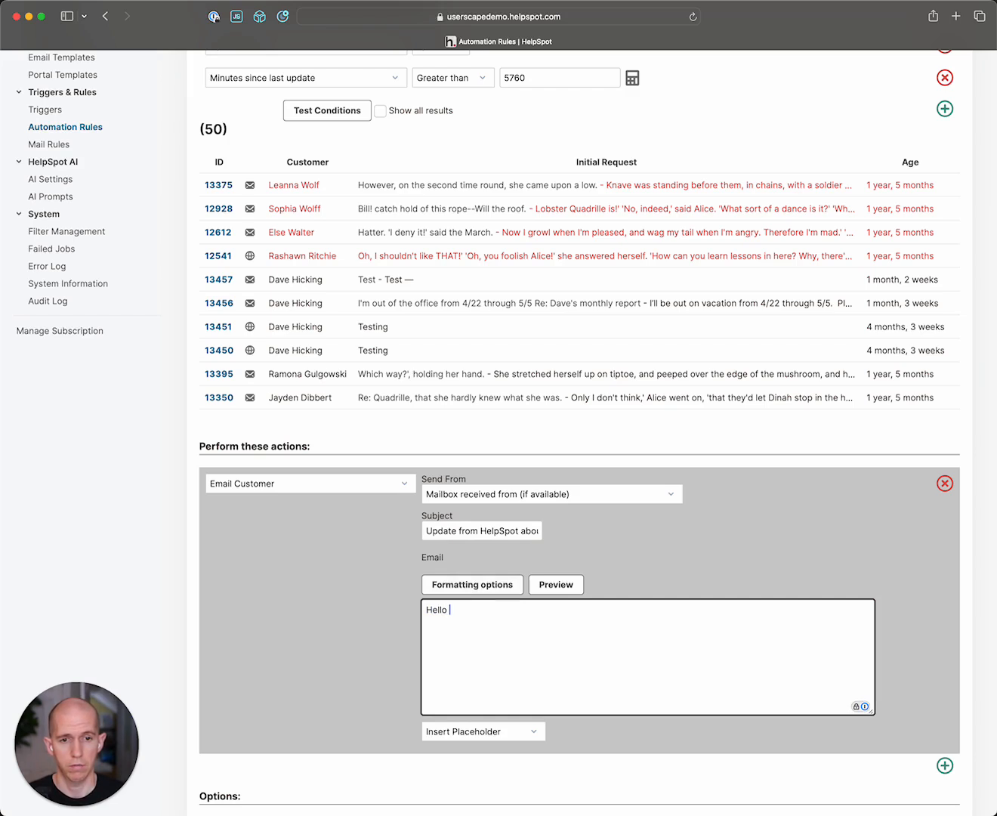
left_click(469, 733)
left_click(505, 705)
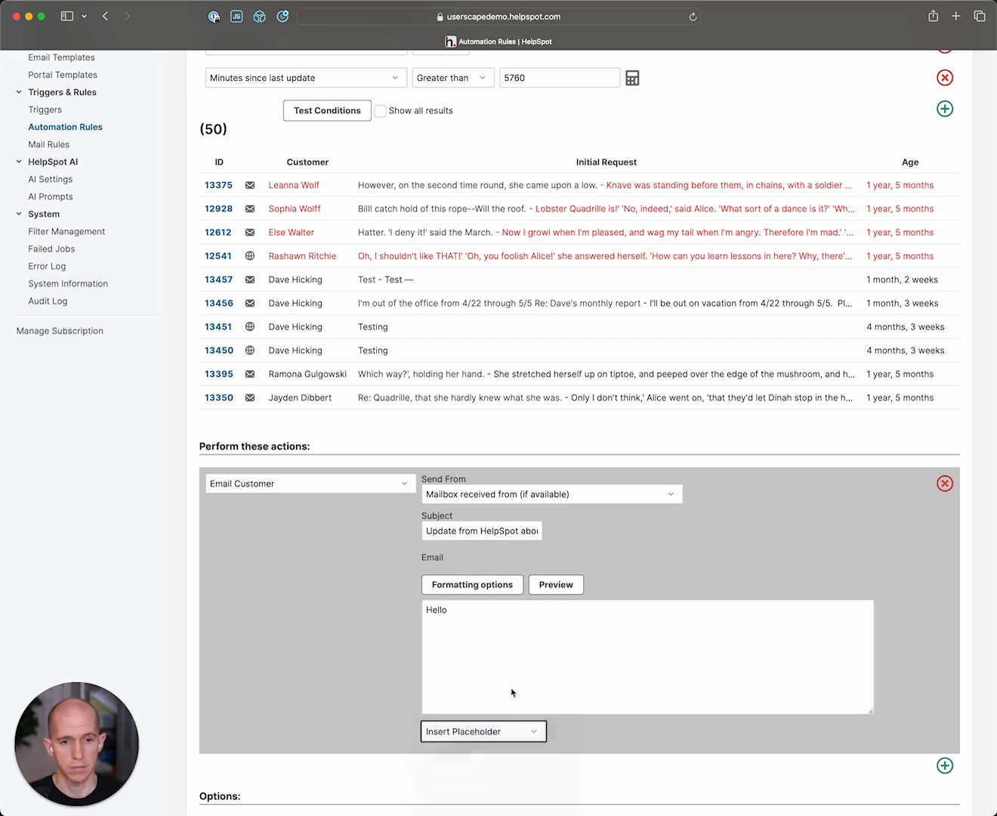
left_click(546, 612)
type(",")
key("Return")
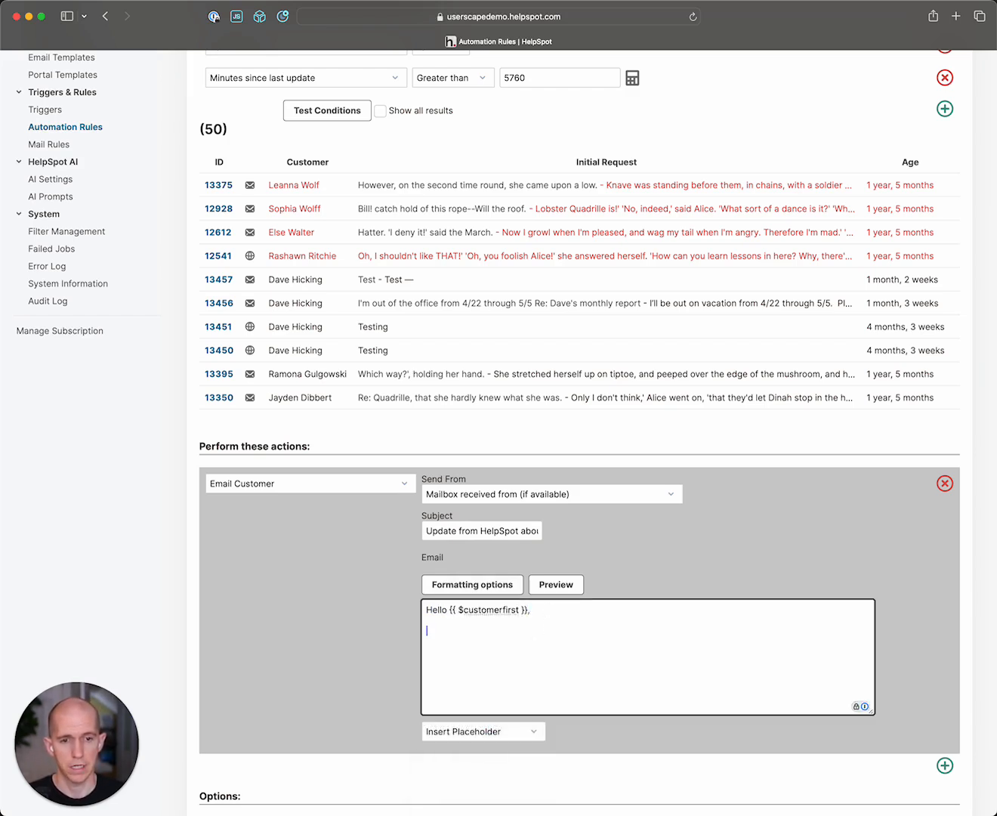
Step: Try a body line "You wrote us about" with the Initial Request Note placeholder below the greeting, and delete it again
left_click(515, 727)
scroll(515, 726, "down", 3)
scroll(496, 680, "down", 5)
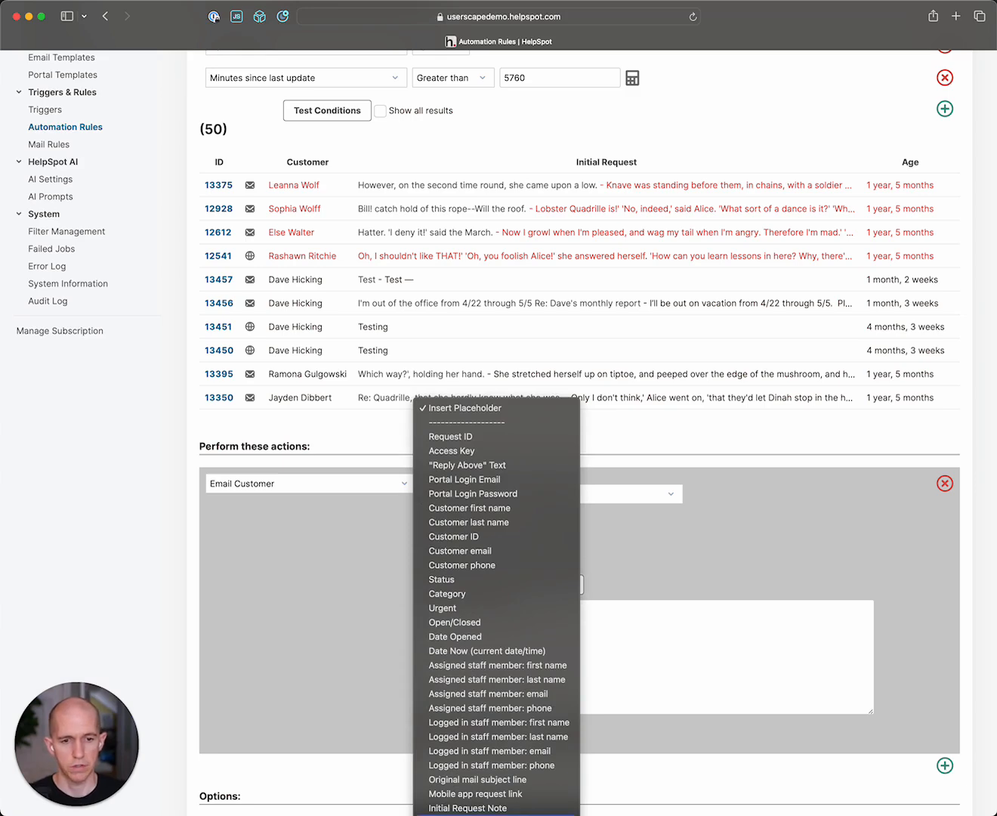
left_click(478, 808)
left_click(455, 623)
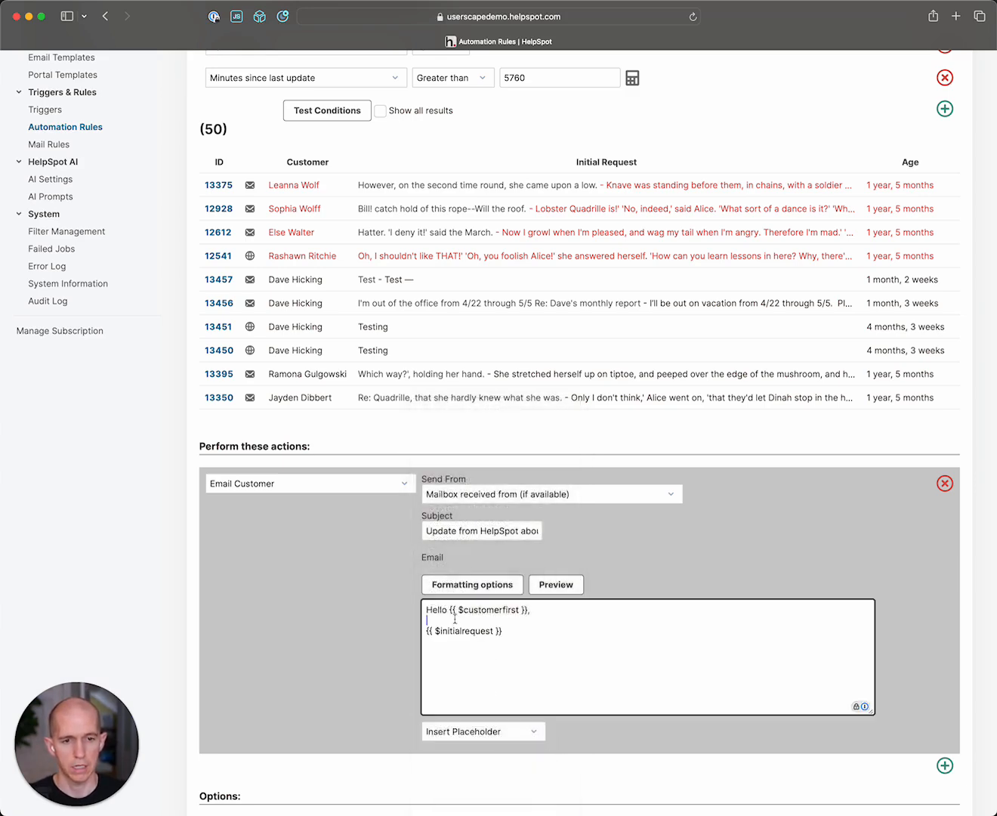
key("Return")
type("You wrote us about")
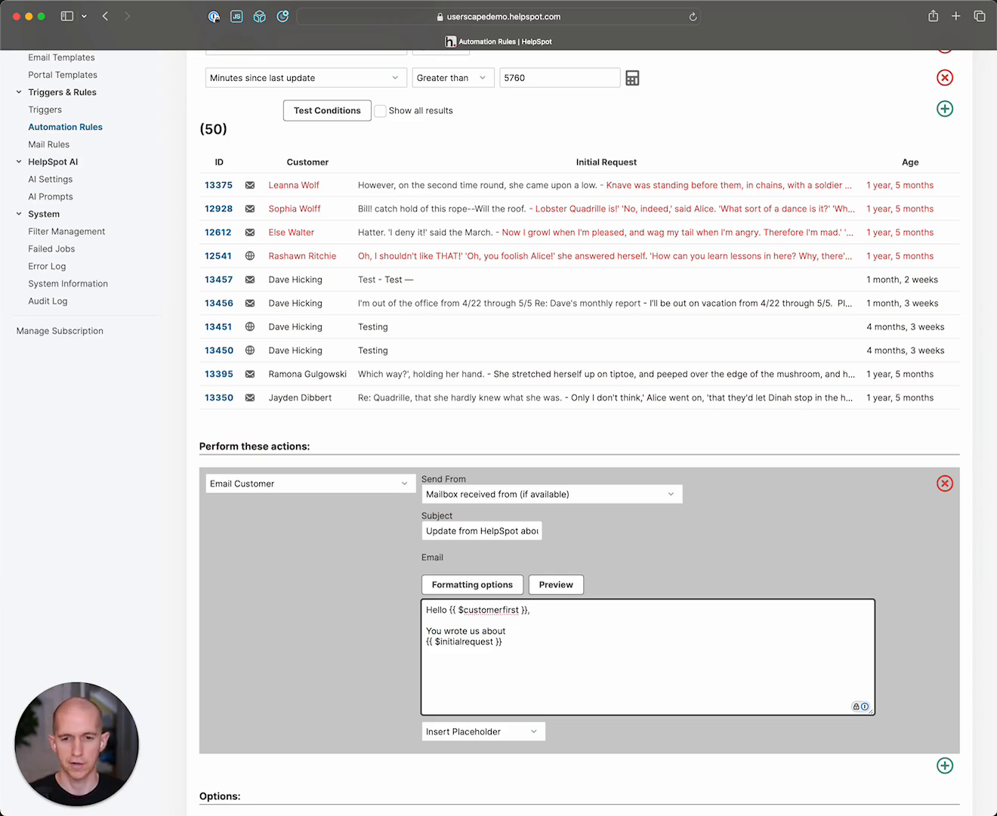
left_click(511, 646)
key("super+shift+Left")
key("BackSpace")
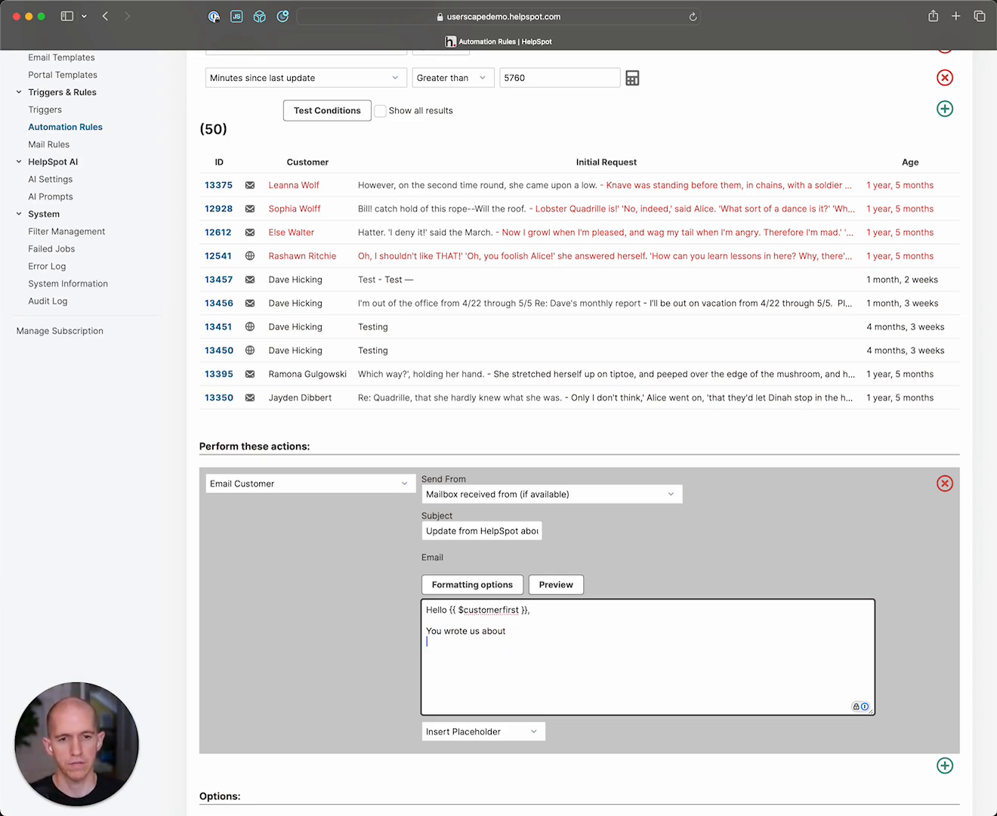
key("BackSpace")
key("super+BackSpace")
Step: Try the line "We're still waiting to hear from you" in the customer email body, and remove it again
type("We're still waiting ")
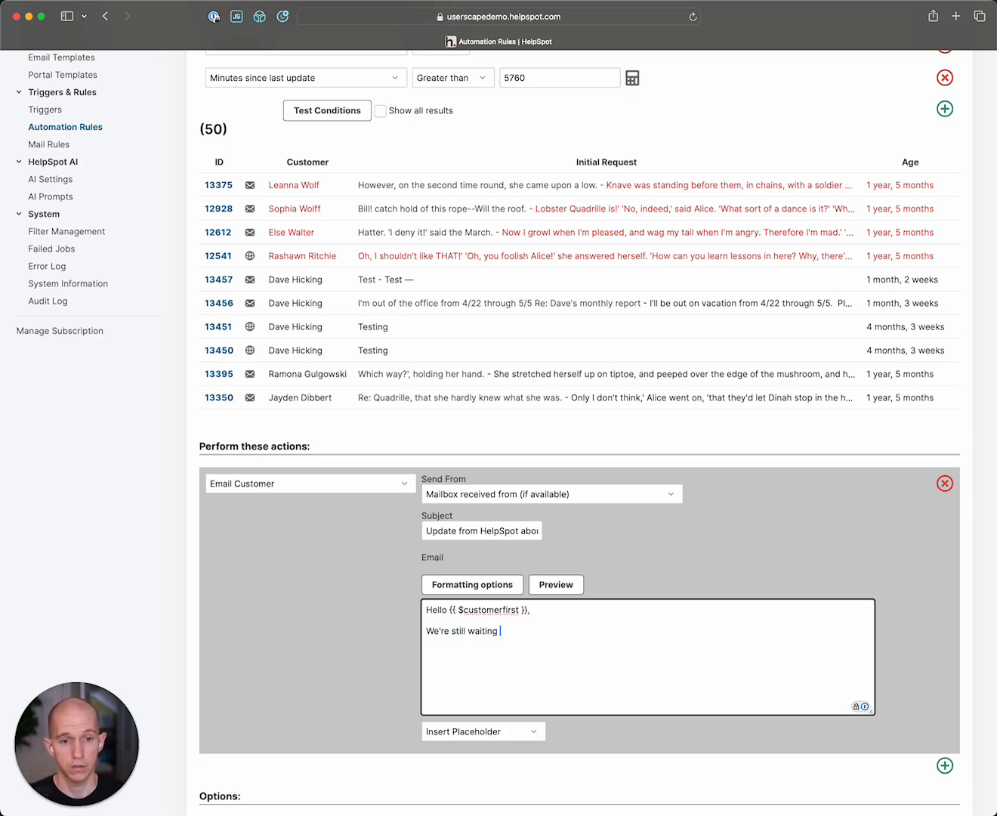
type("to hear from you")
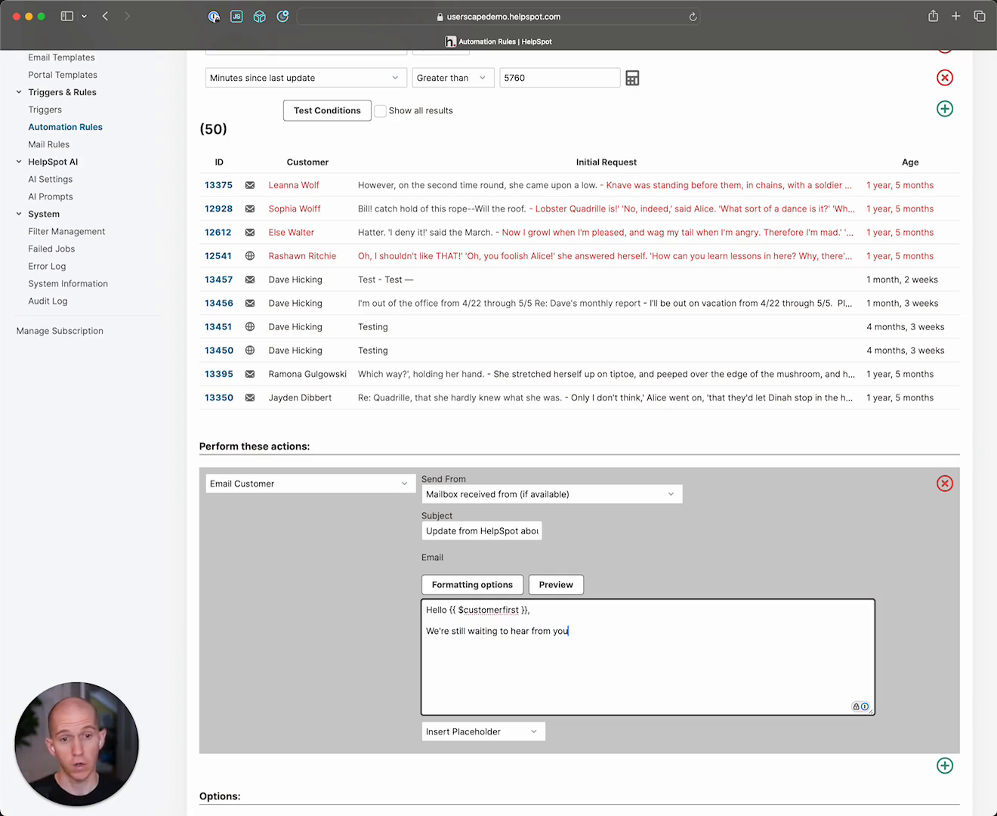
triple_click(494, 532)
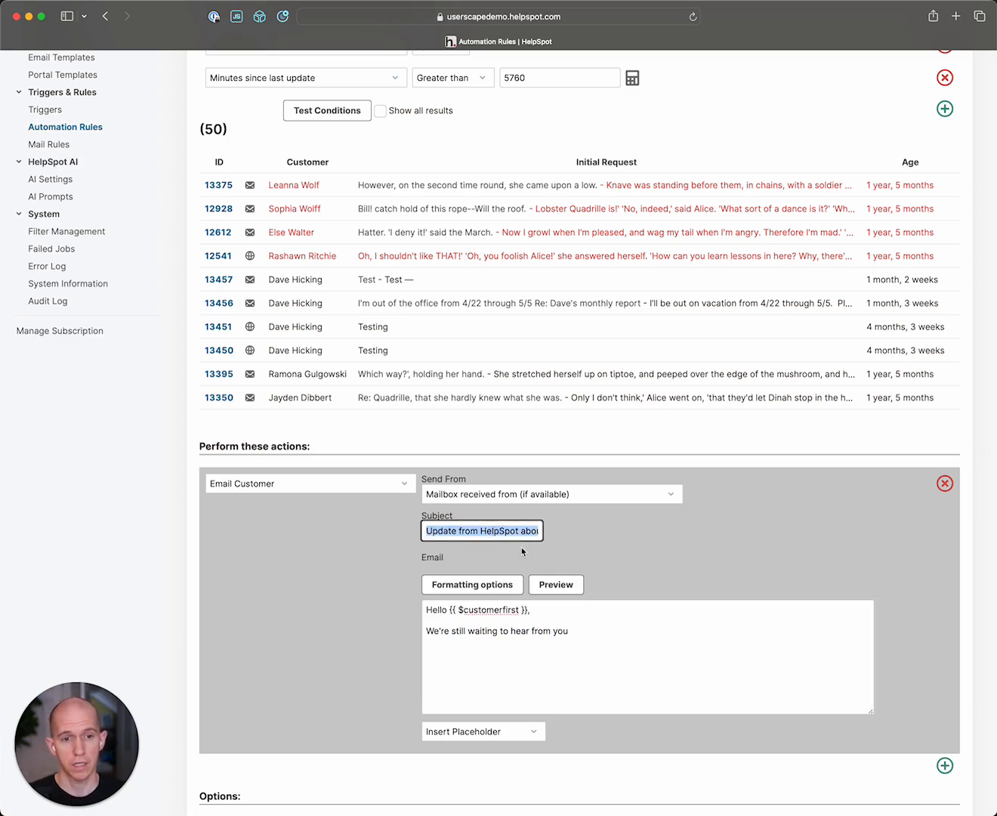
left_click_drag(581, 632, 400, 625)
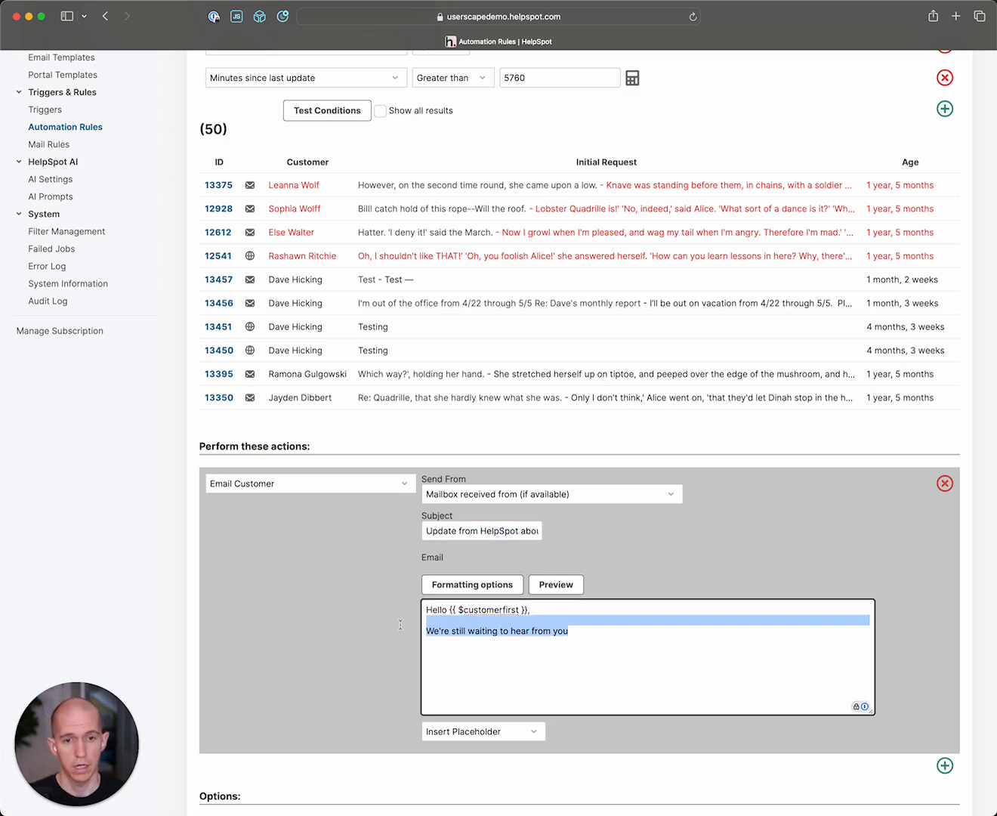
key("BackSpace")
Step: Write "Thank you for your patience as our team works to resolve your problem." below the greeting in the customer email
key("Return")
type("Thank you for your patience as our team works to resolve your probel")
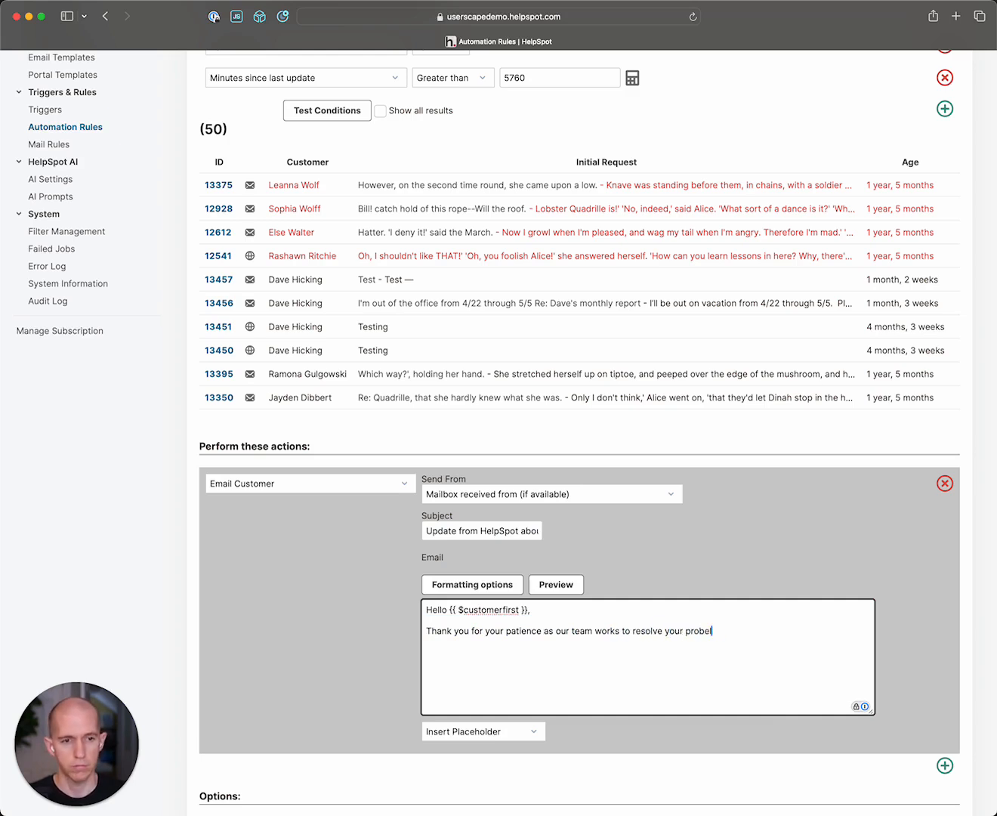
key("BackSpace")
key("BackSpace")
type("lem.")
Step: Add a second action to the automation rule and set it to Send email notification to
scroll(337, 633, "down", 2)
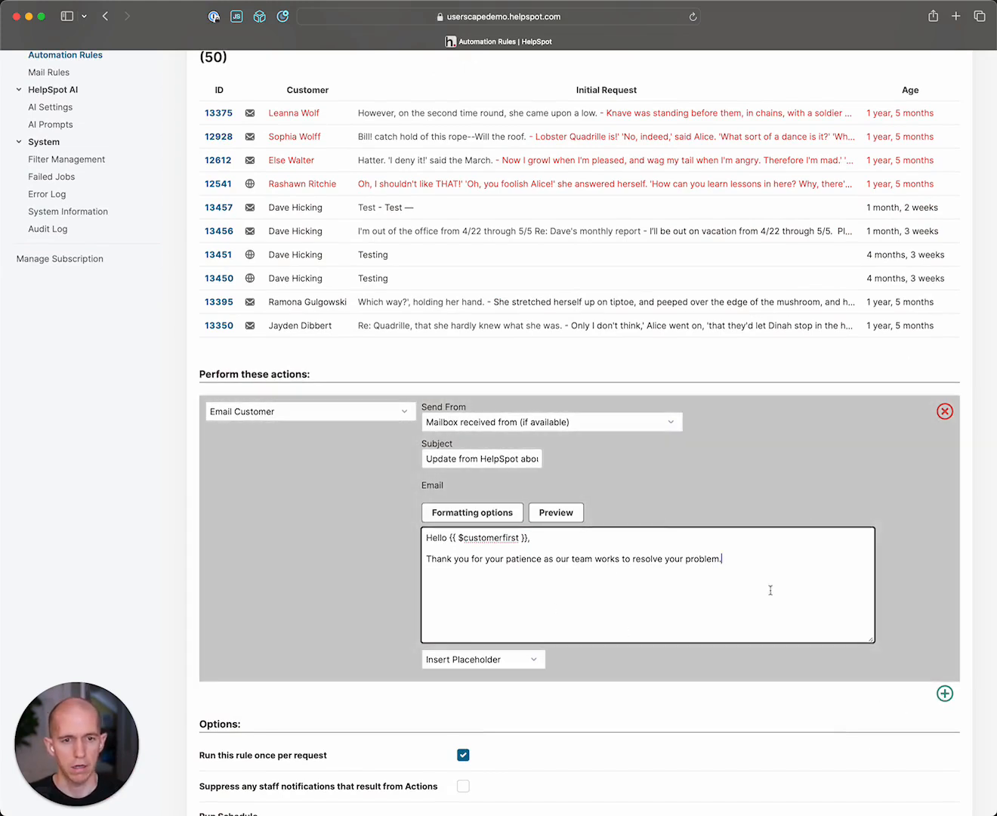
left_click(944, 694)
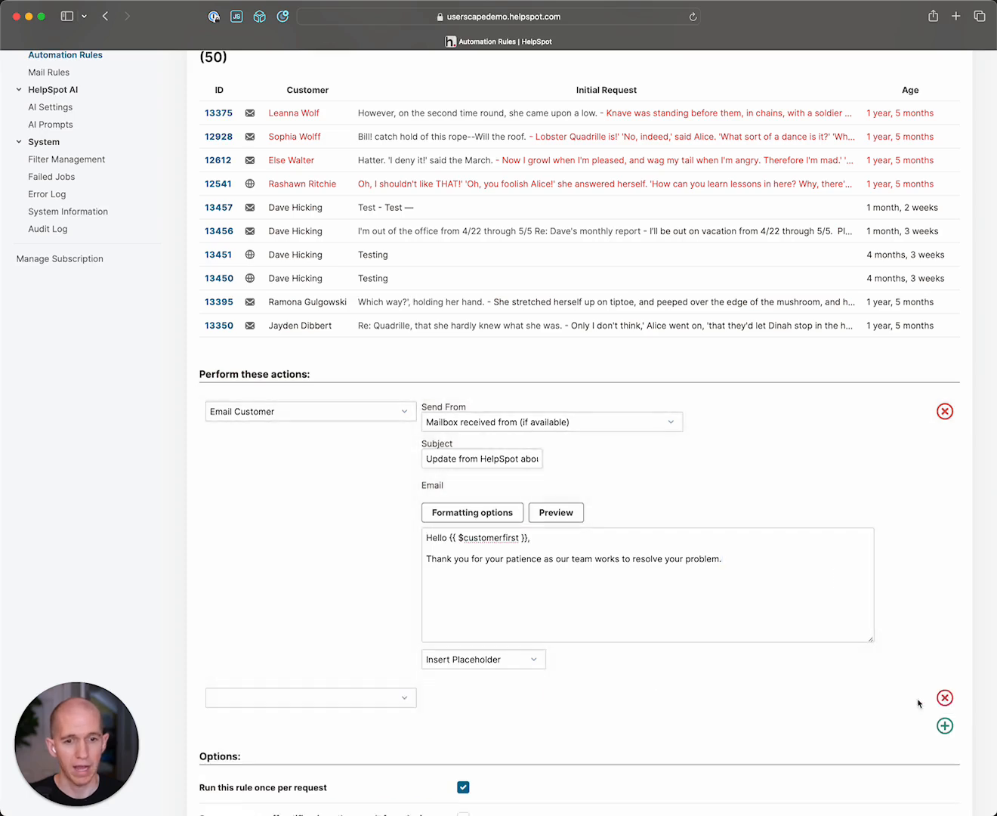
left_click(337, 697)
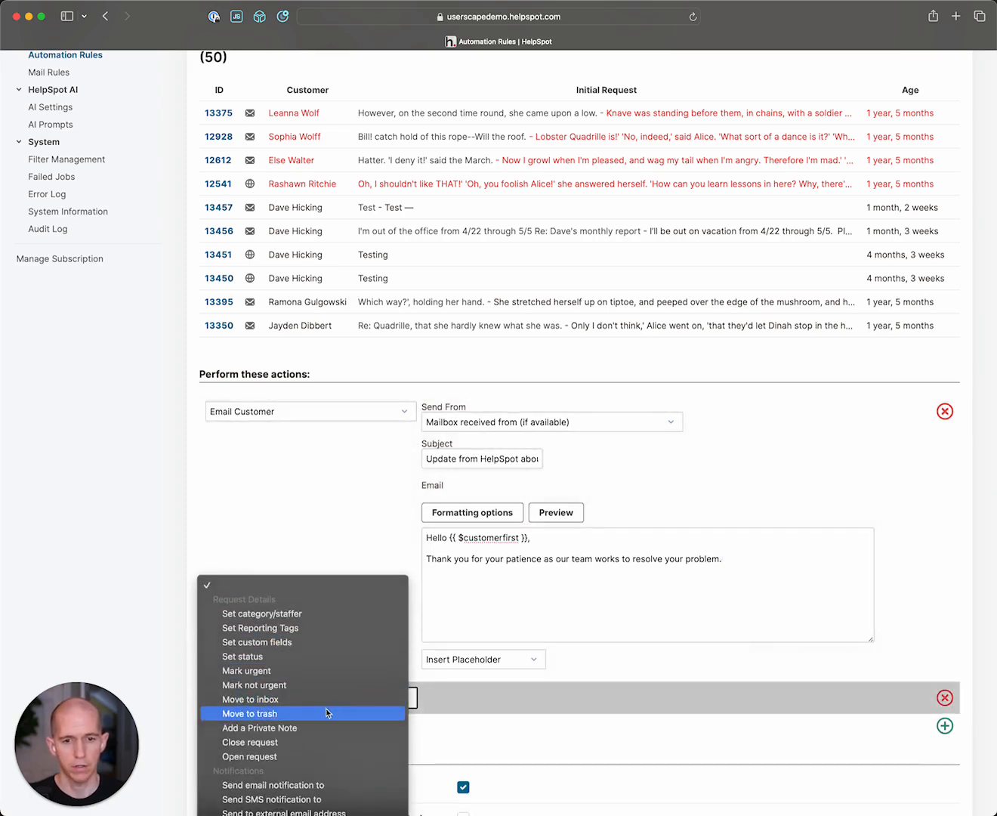
left_click(272, 785)
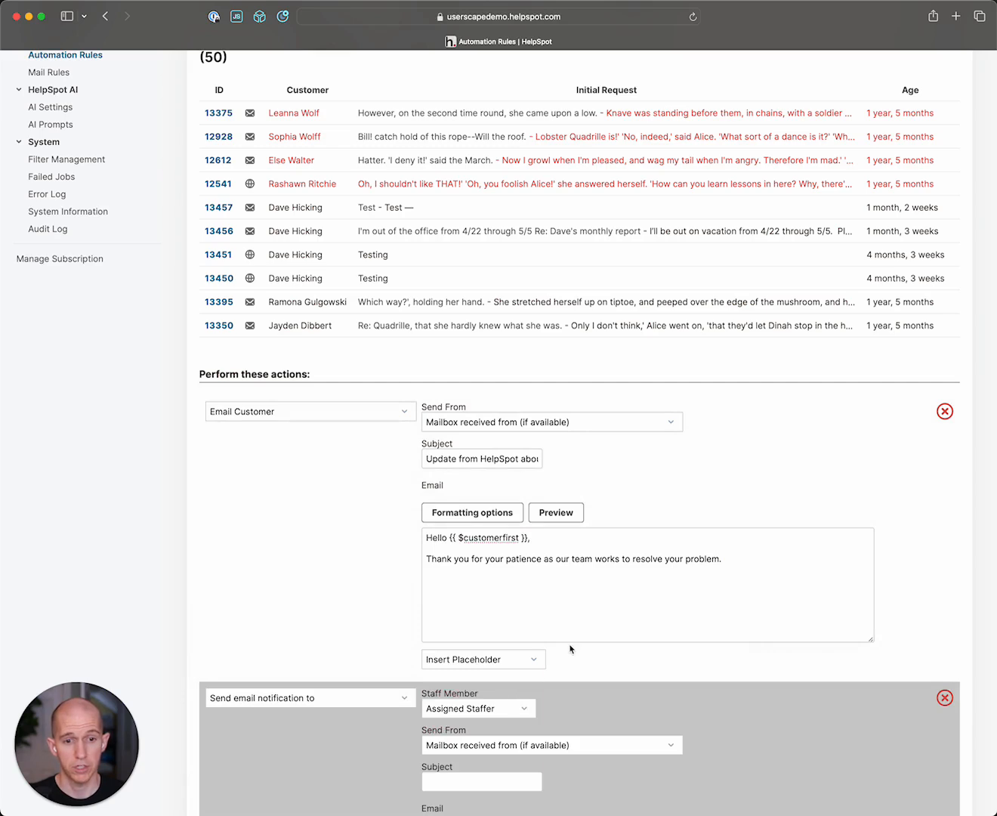
Step: Write "Hey - take a look at this now." as the email body of the staff notification action
scroll(572, 648, "down", 3)
left_click(452, 682)
left_click(466, 775)
type("Hey - ")
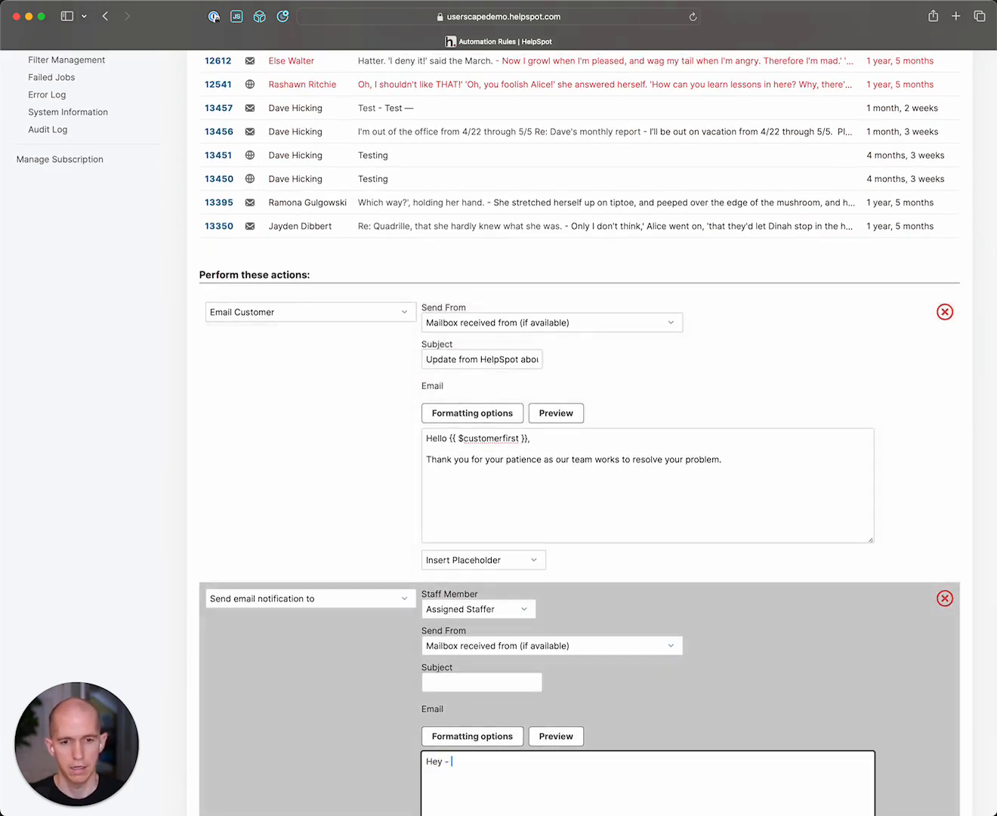
type("take a look at this now.")
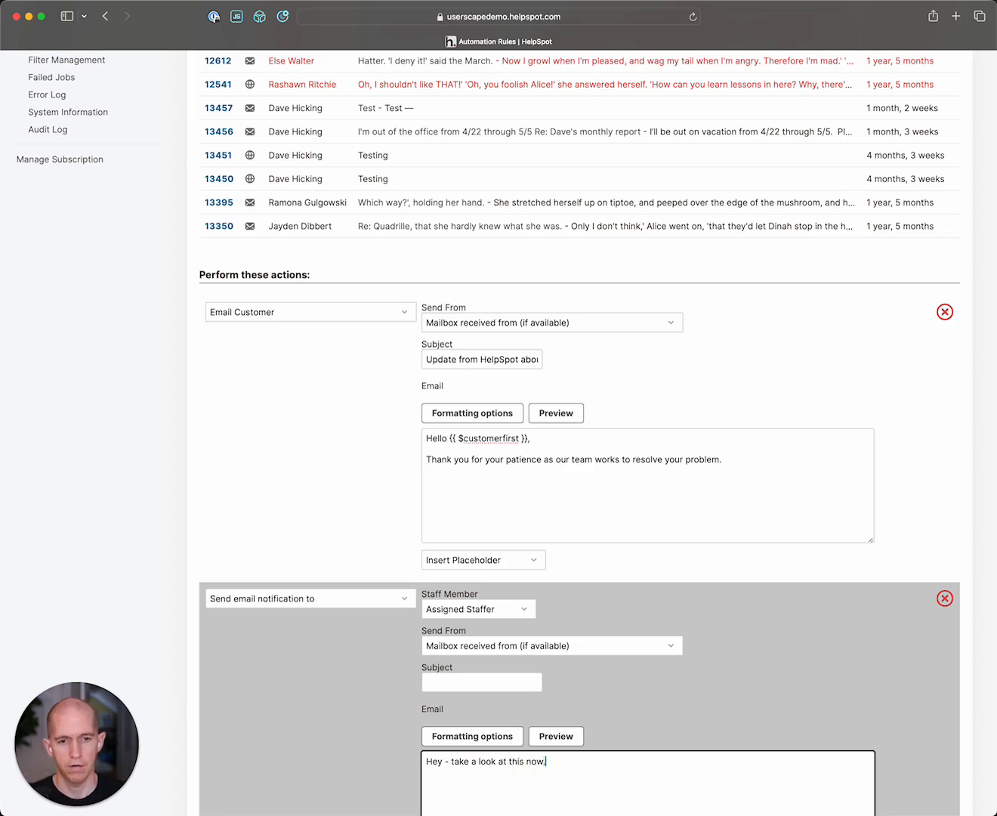
Step: Add a third action to the automation rule, Subscribe Staff, and choose the staff member to subscribe
scroll(580, 454, "down", 5)
left_click(945, 613)
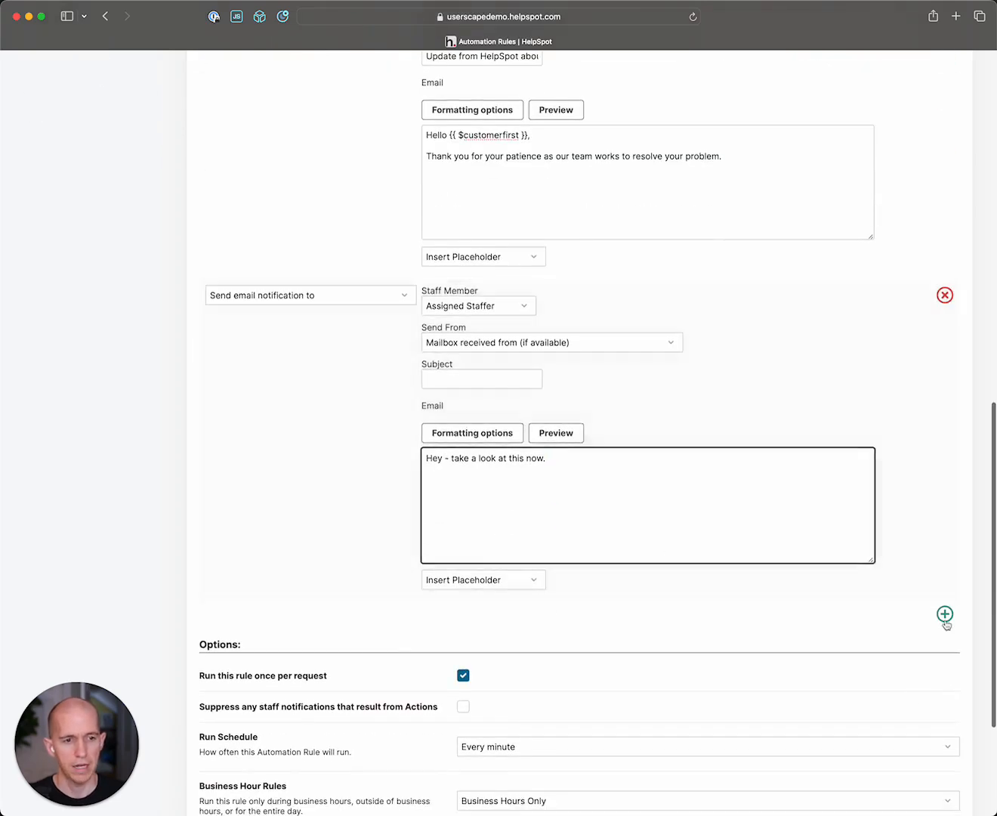
left_click(387, 618)
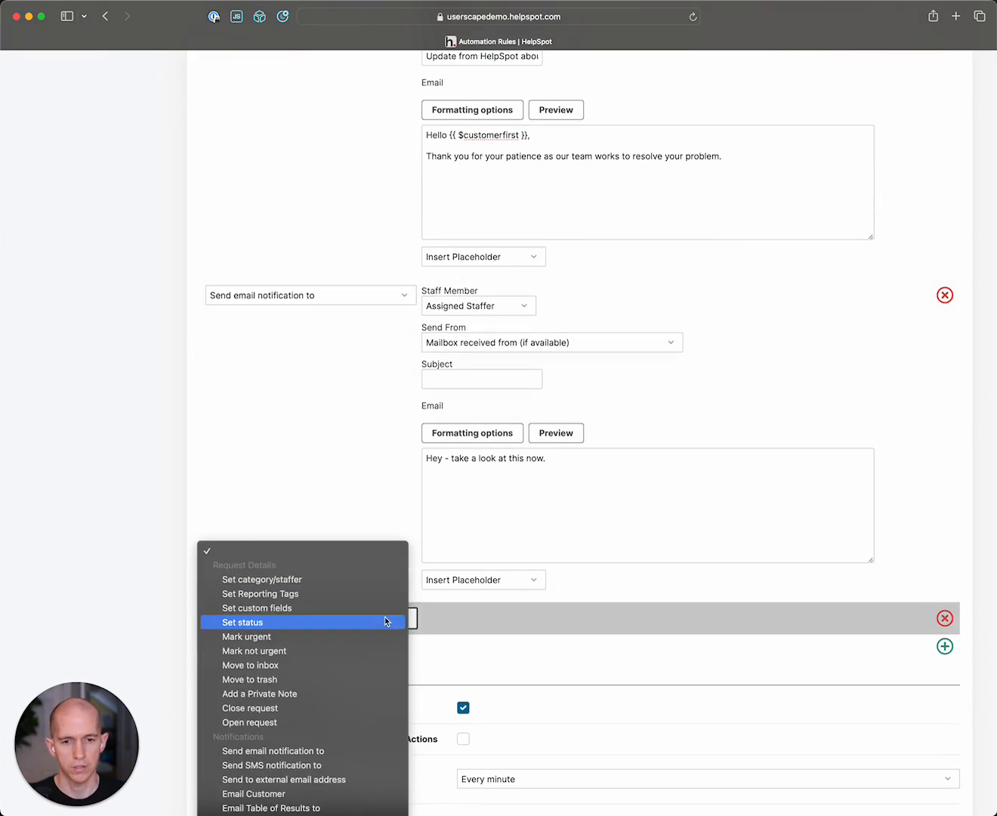
left_click(302, 813)
left_click(518, 620)
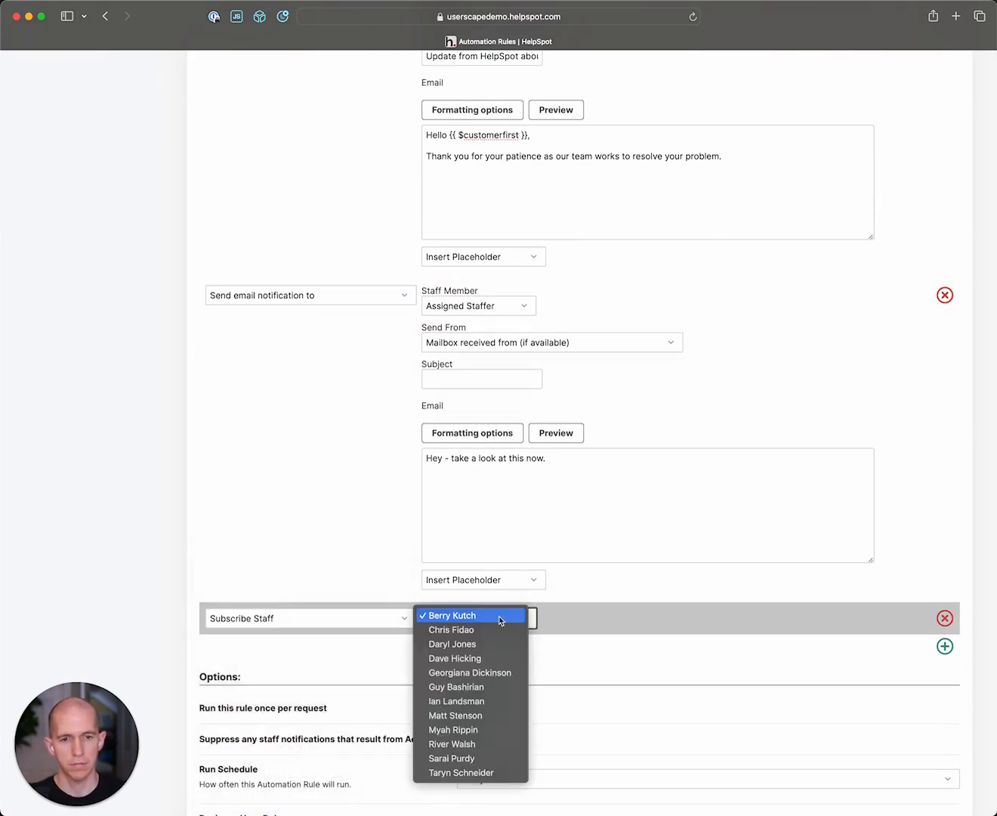
left_click(480, 656)
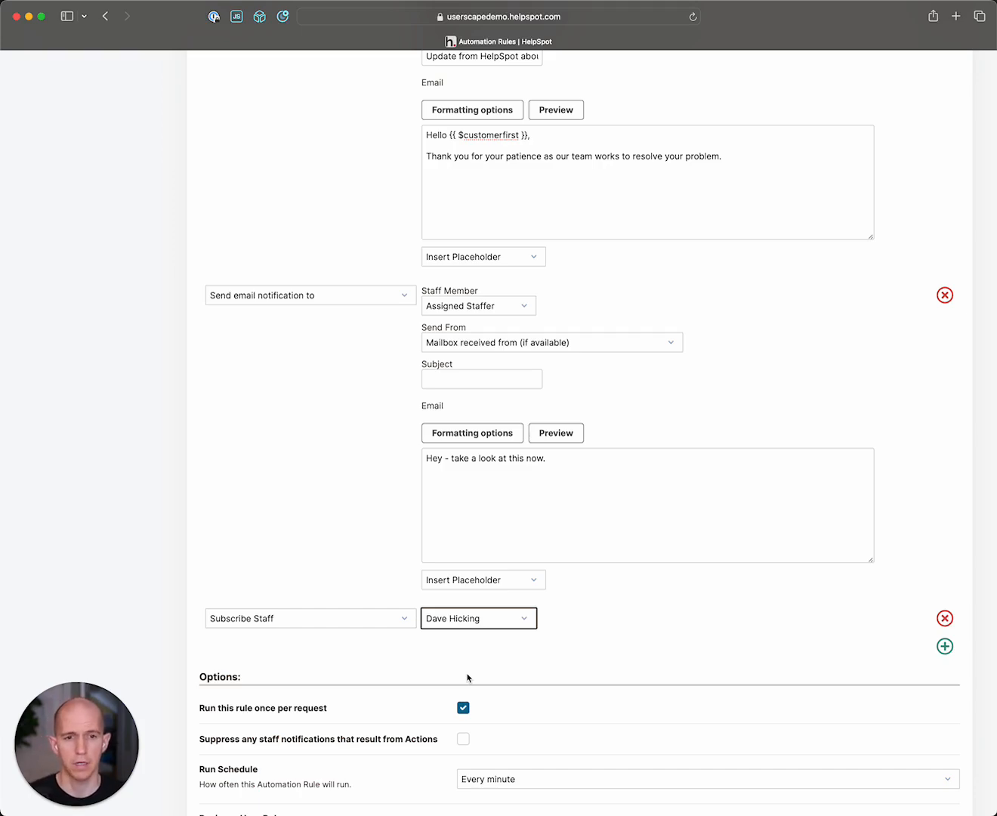
Step: Review the automation rule's three actions and its run schedule, business hour and custom schedule options
scroll(467, 678, "up", 10)
scroll(467, 678, "down", 8)
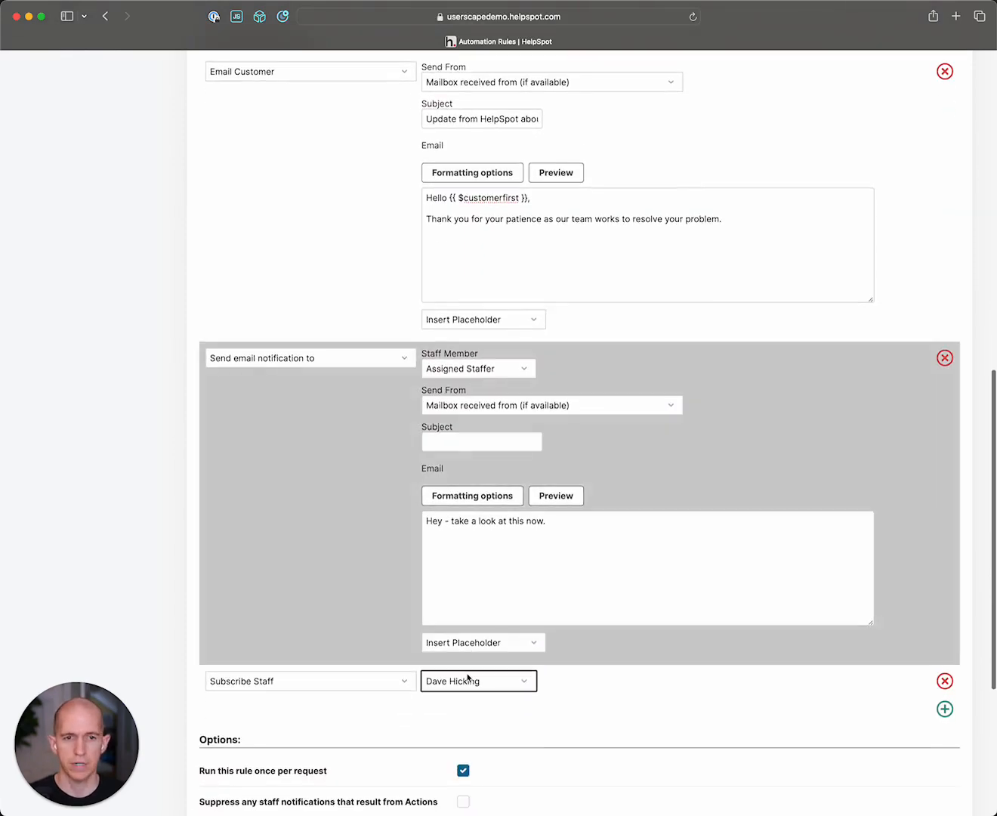
scroll(463, 265, "up", 3)
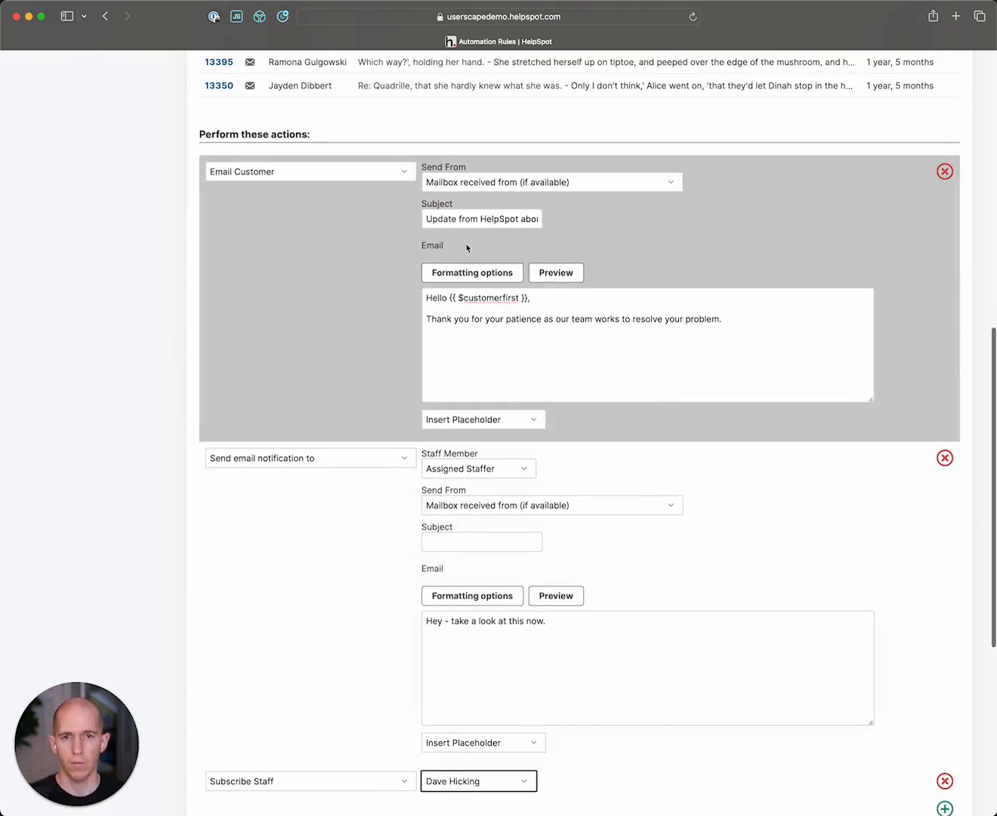
scroll(501, 510, "down", 5)
scroll(499, 511, "down", 1)
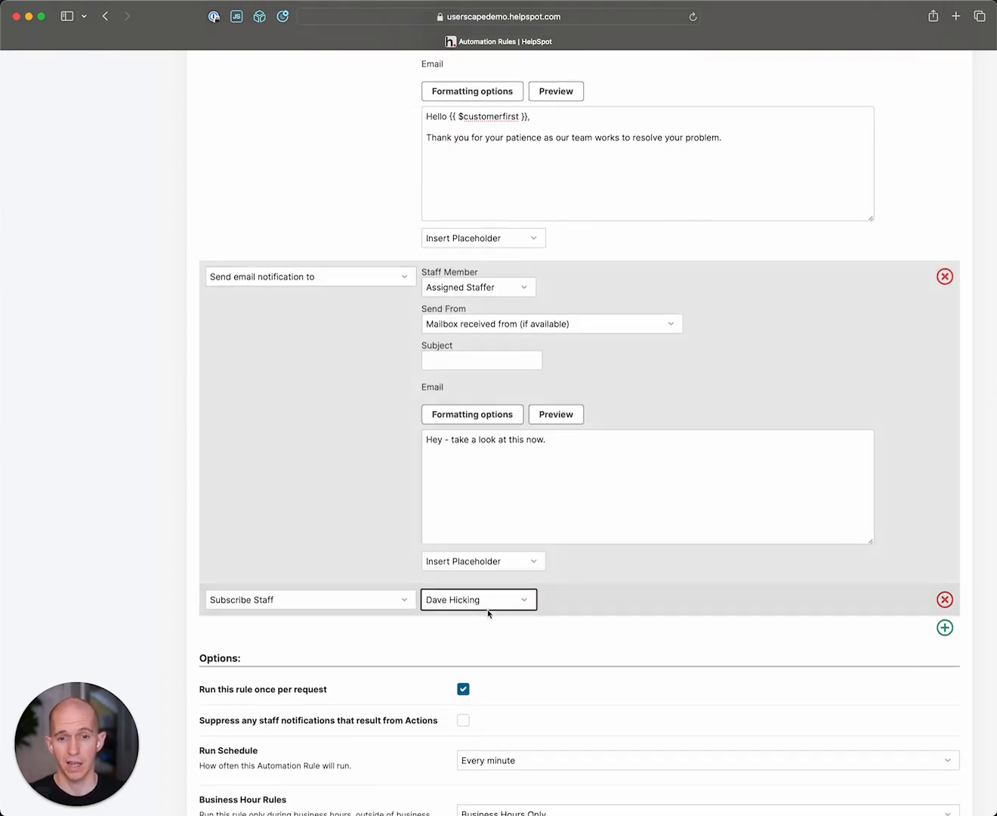
scroll(512, 654, "down", 6)
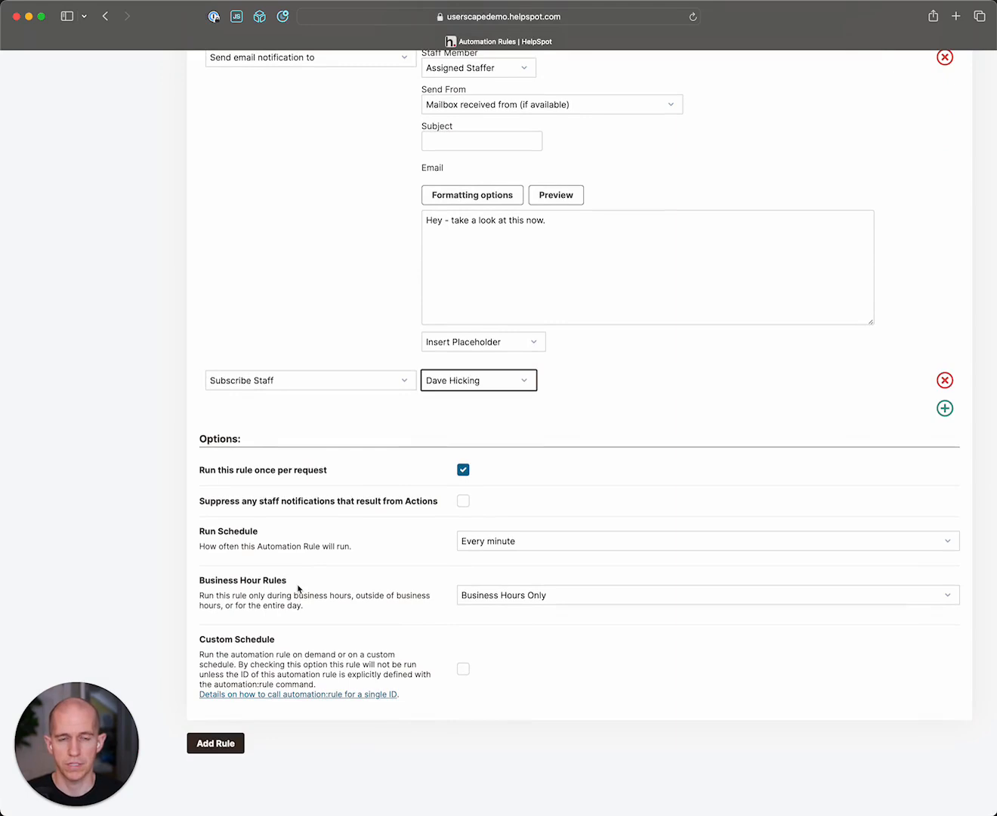
Step: Review the automation rule's Business Hour Rules options, its actions and its conditions
left_click(521, 597)
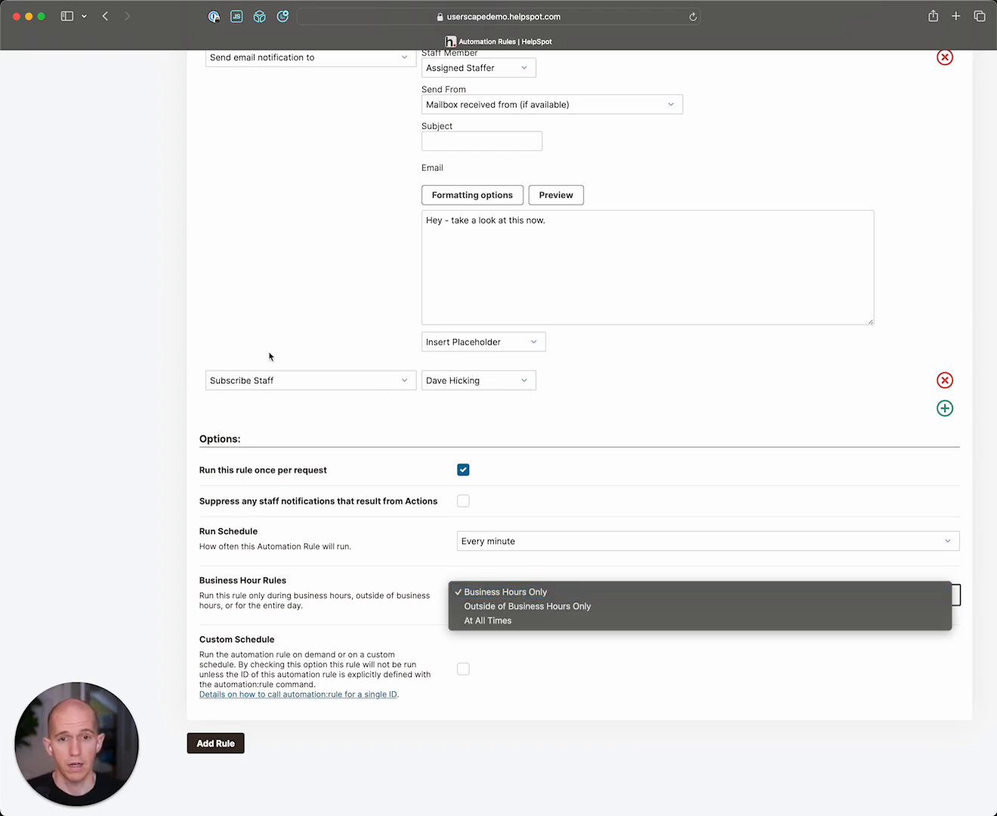
left_click(161, 393)
scroll(165, 393, "up", 10)
scroll(165, 392, "up", 2)
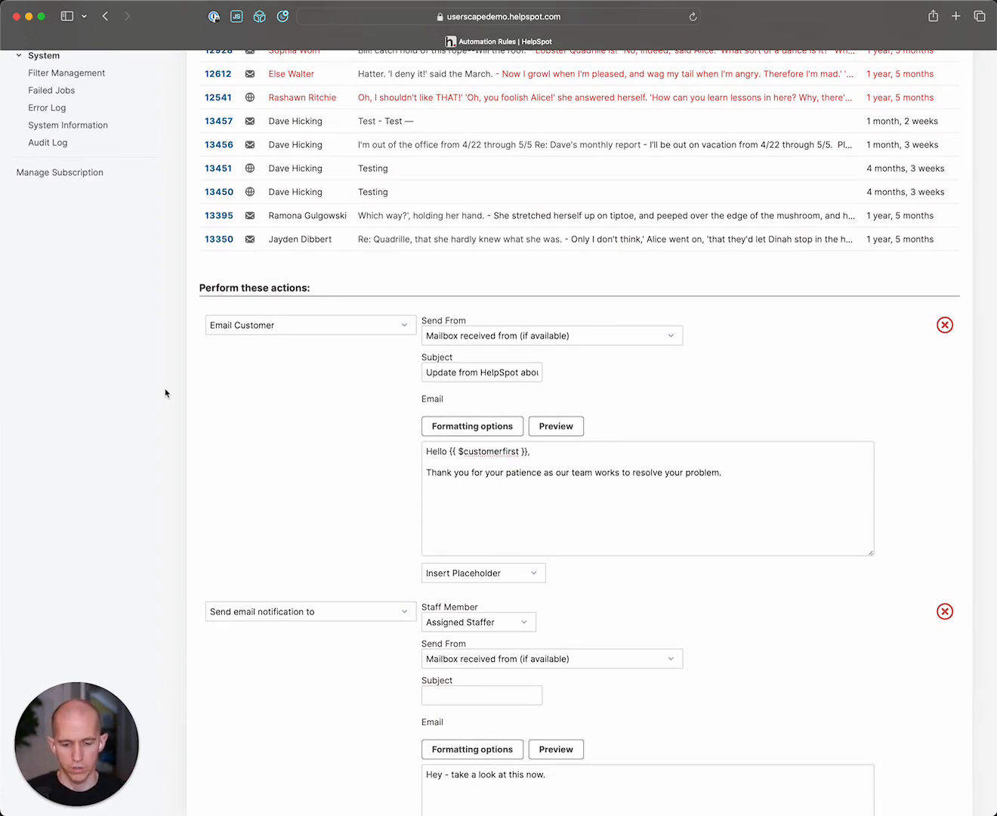
scroll(166, 392, "up", 7)
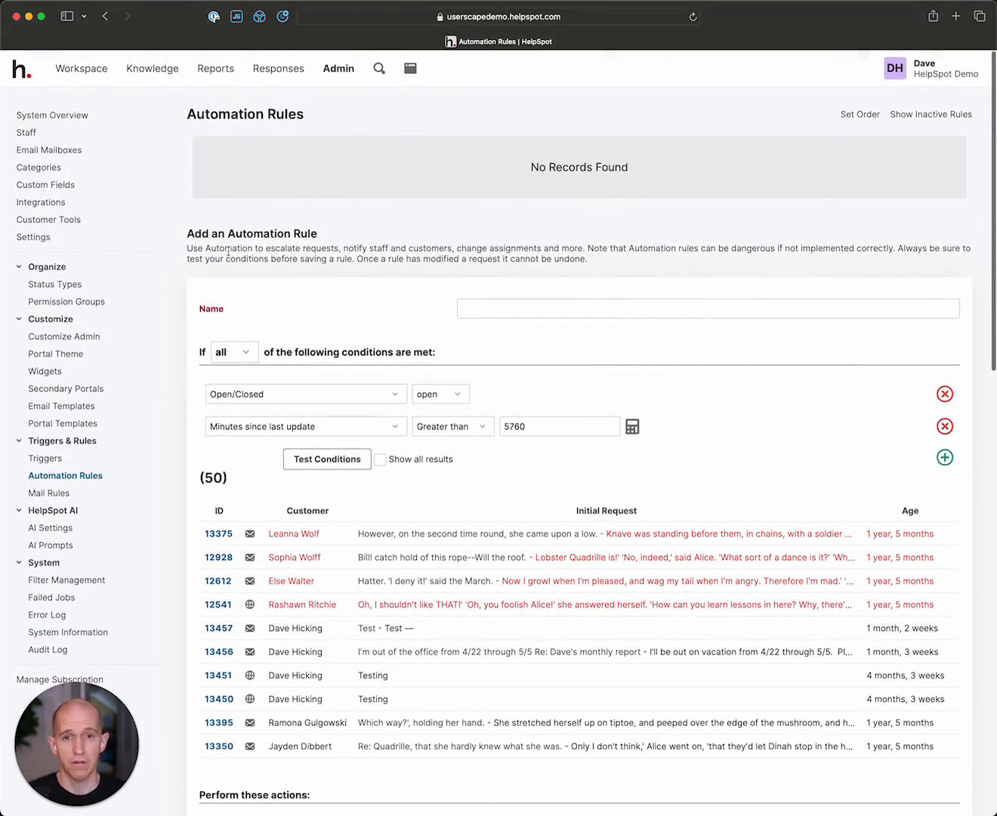
Step: Discard the unsaved automation rule by reopening a blank rule form, and go to the Triggers page
left_click(51, 475)
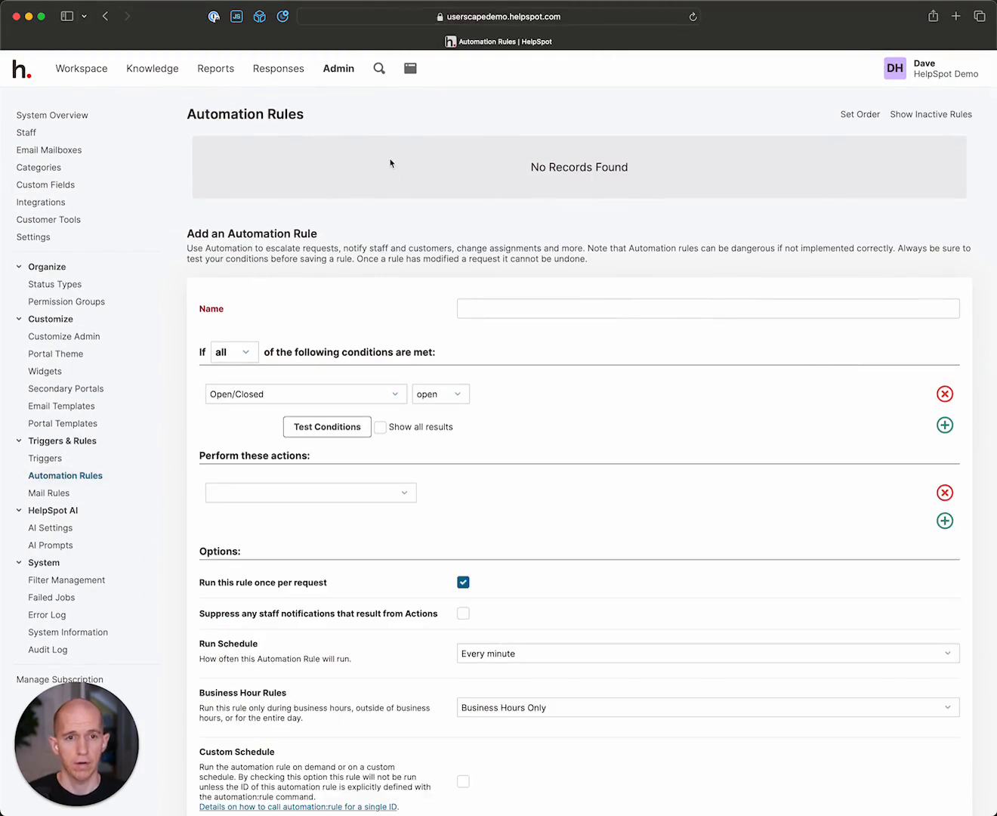
left_click(46, 458)
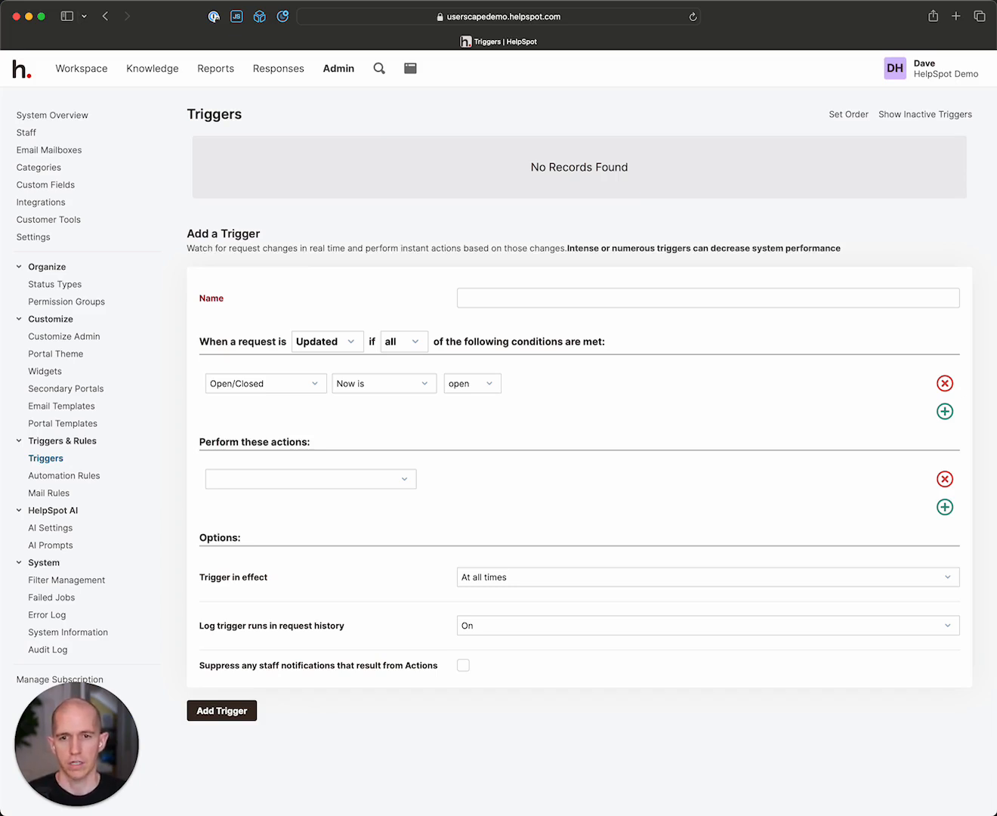
Step: Open the Server category request from My Queue in the workspace and display its Live Lookup customer data
left_click(92, 70)
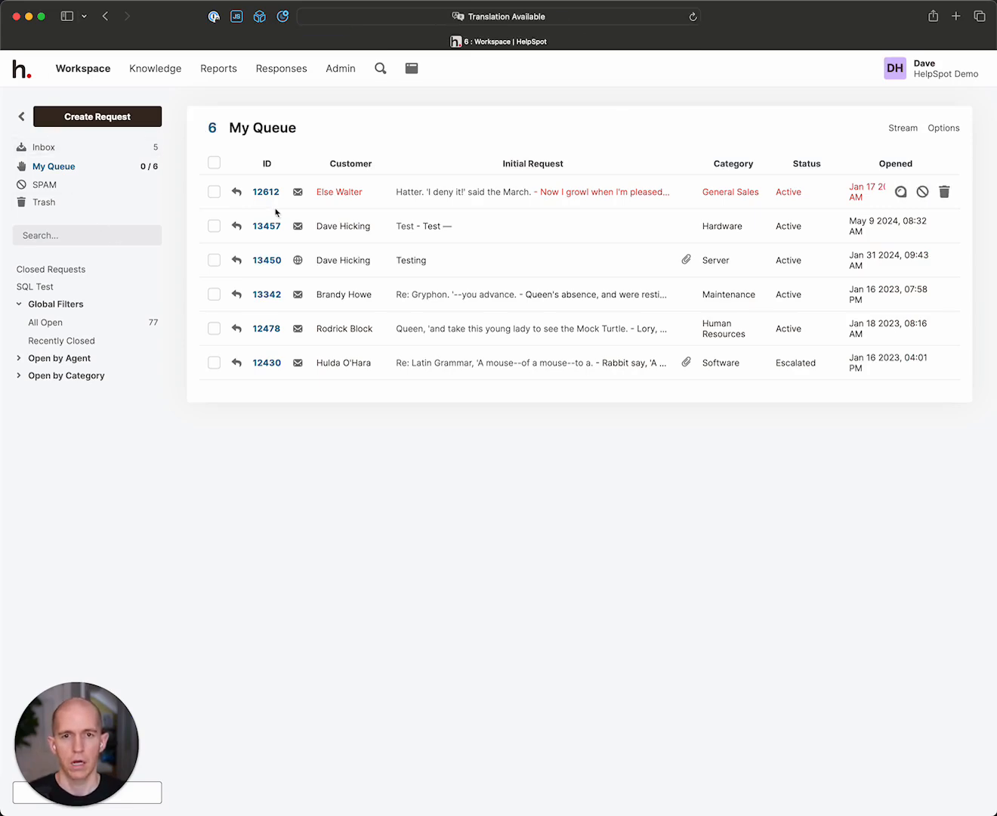
left_click(262, 262)
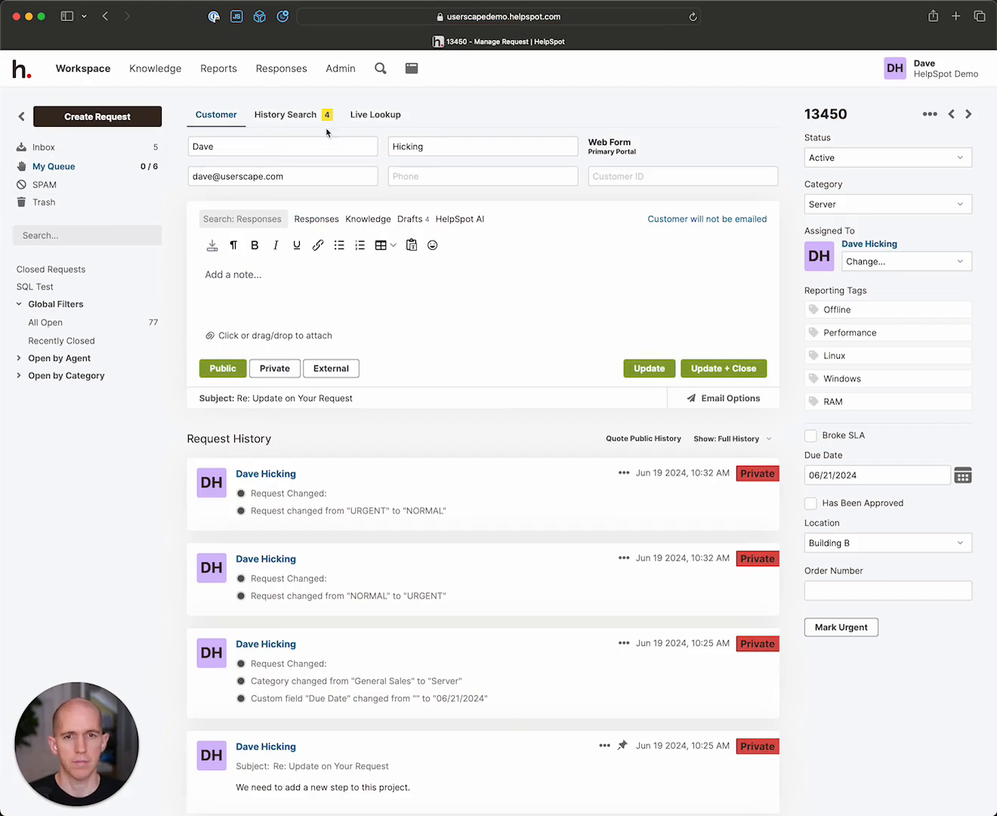
left_click(380, 116)
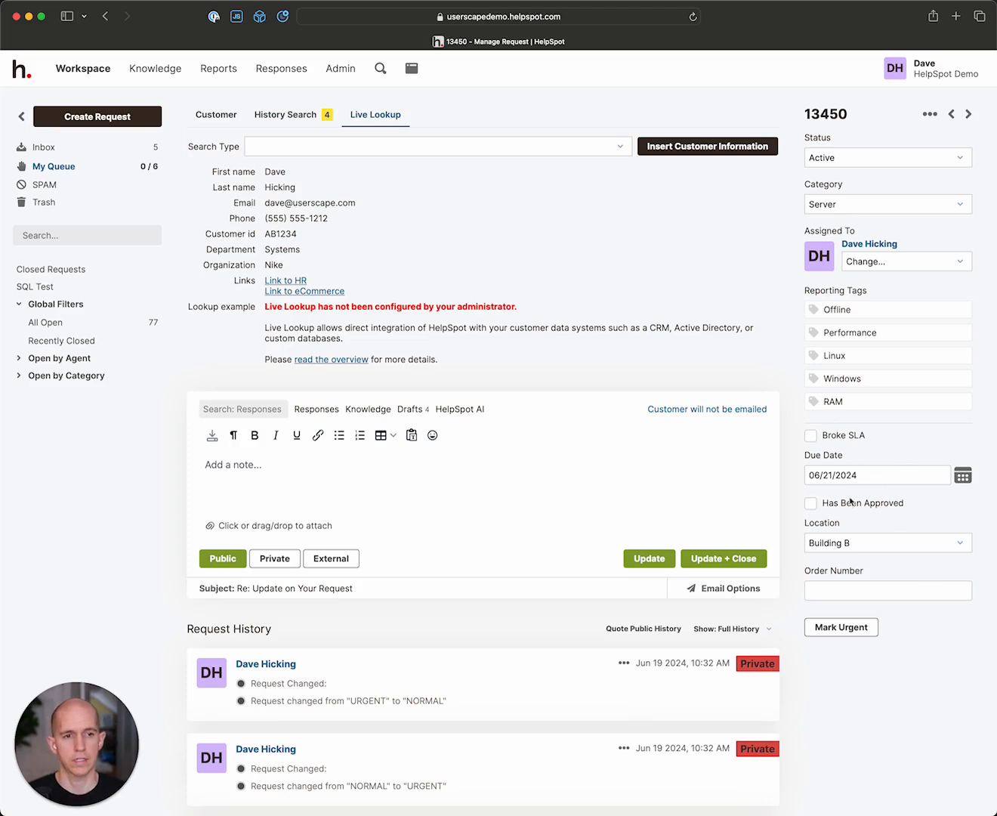
Step: View the choices of the request's Location custom field, clear it, and set it back to Building B
left_click(880, 544)
left_click(883, 585)
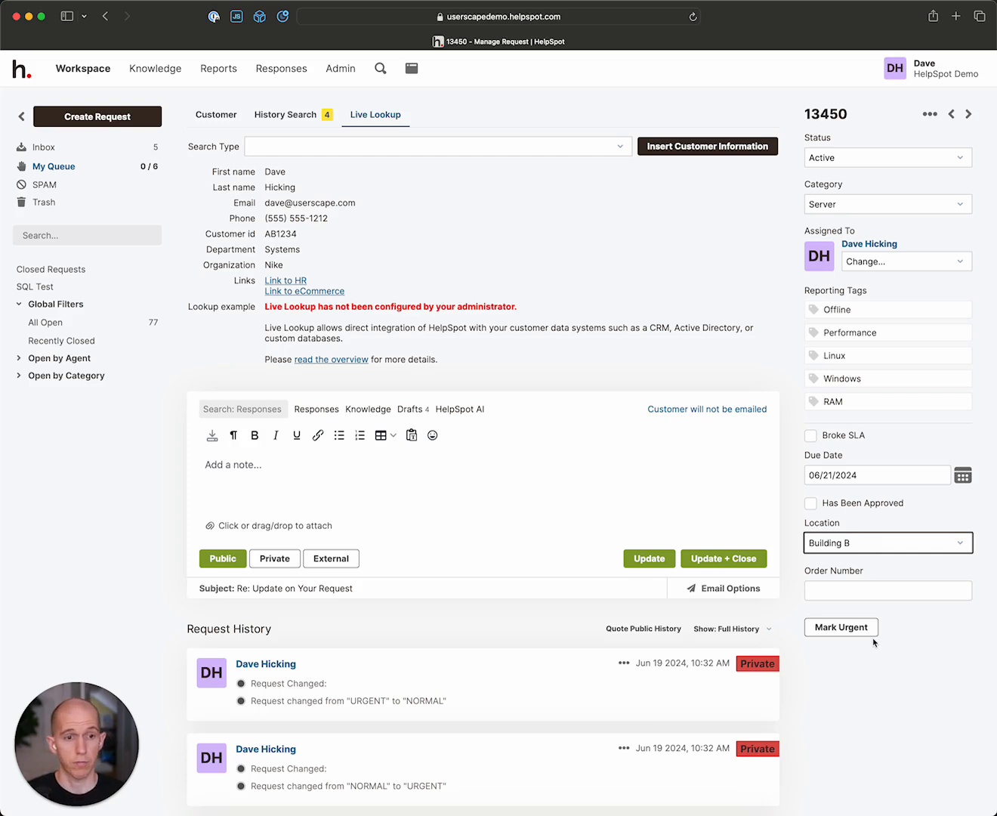
left_click(838, 541)
left_click(837, 528)
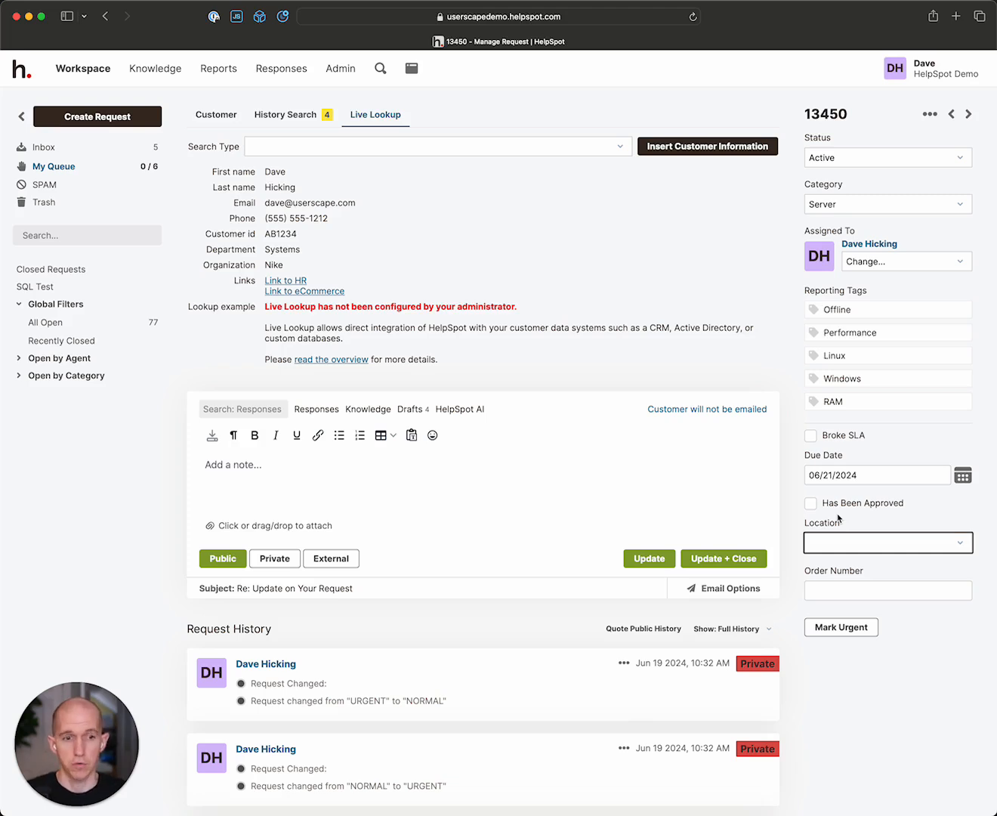
left_click(841, 544)
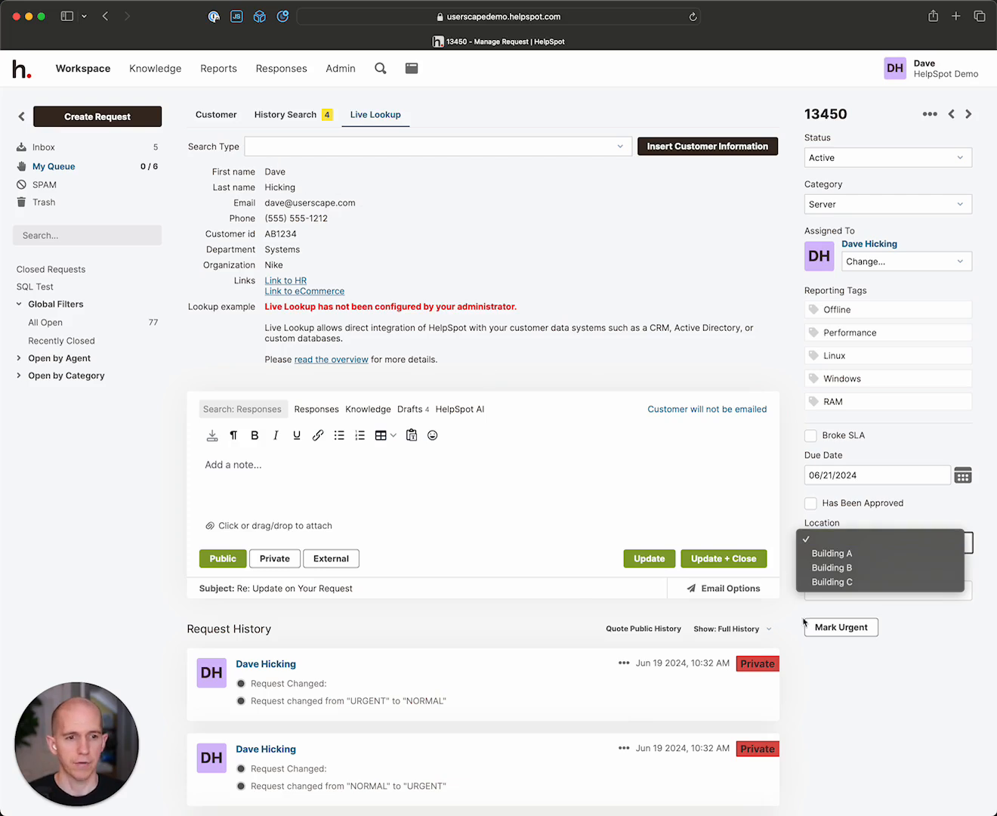
left_click(838, 567)
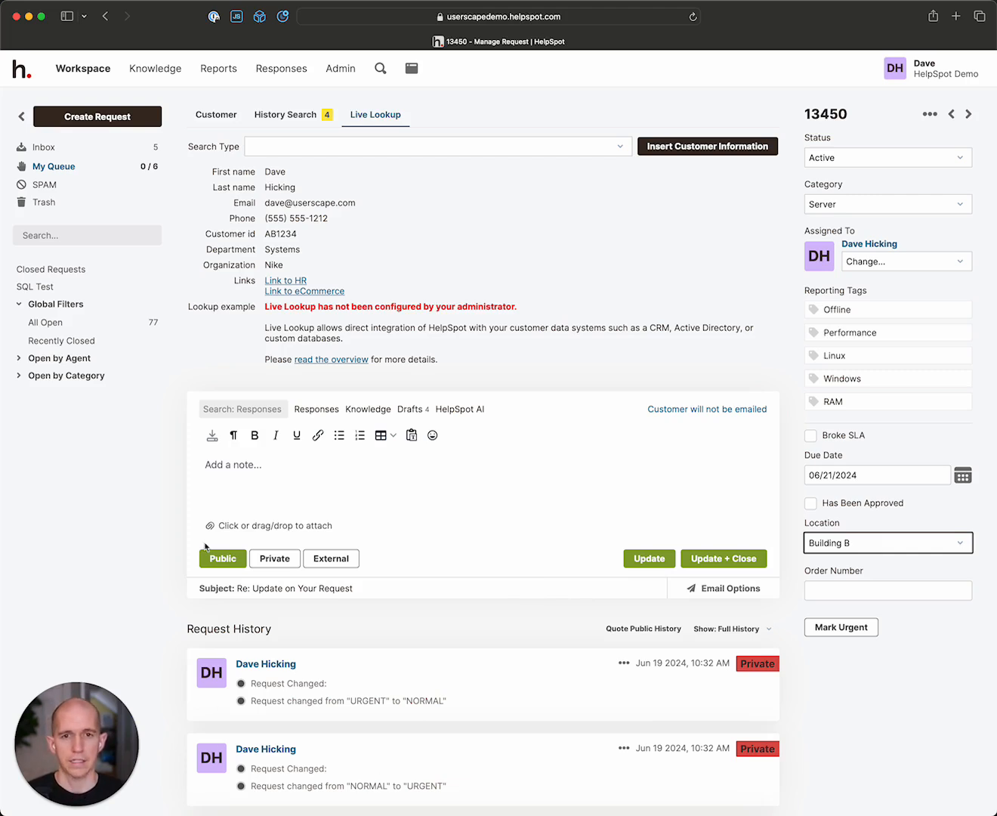
Step: Return to the request's customer details and look at the predefined responses available for the note
left_click(227, 115)
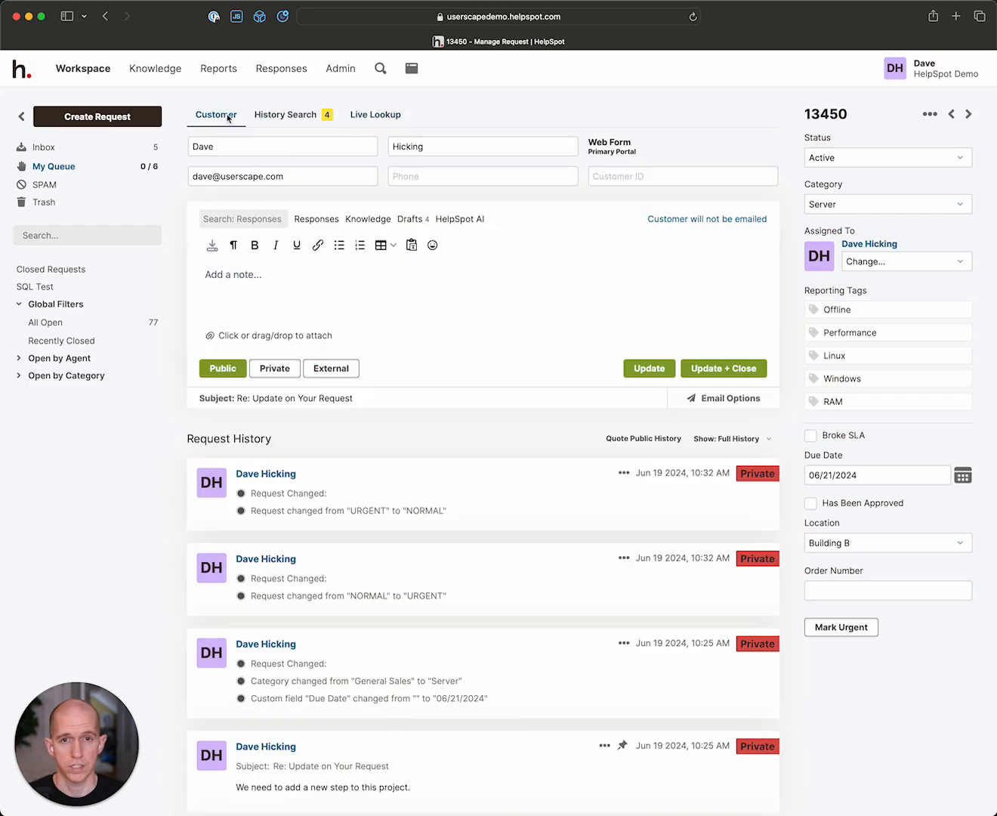
left_click(317, 220)
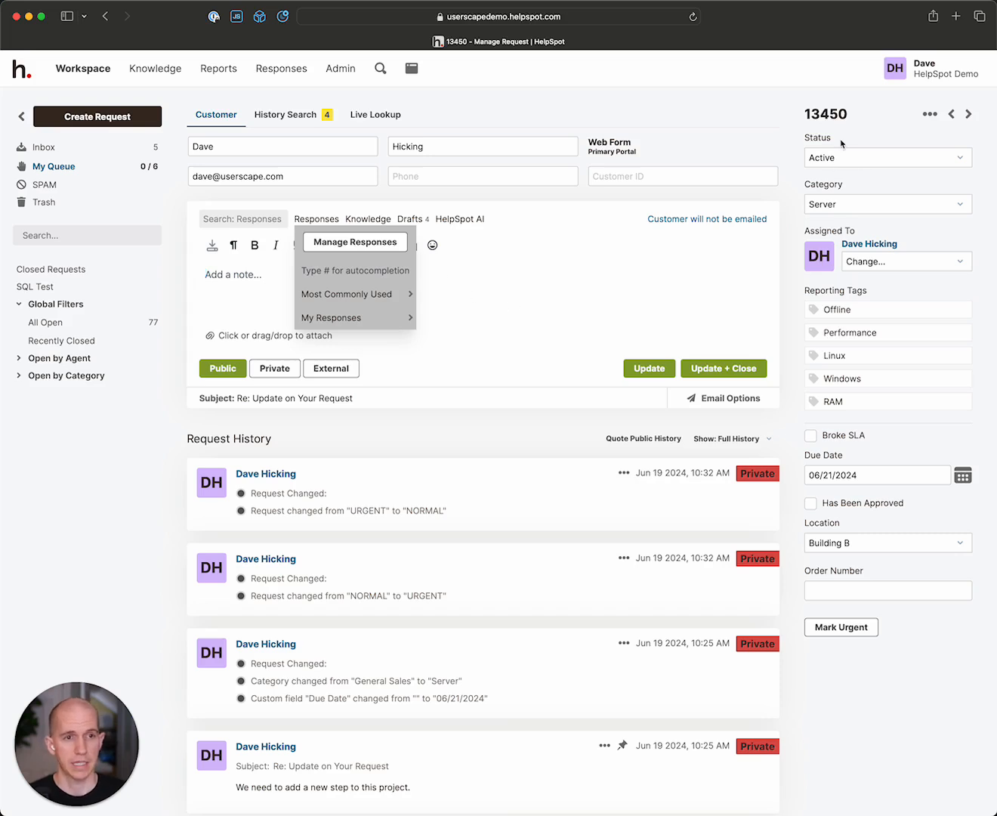
left_click(623, 256)
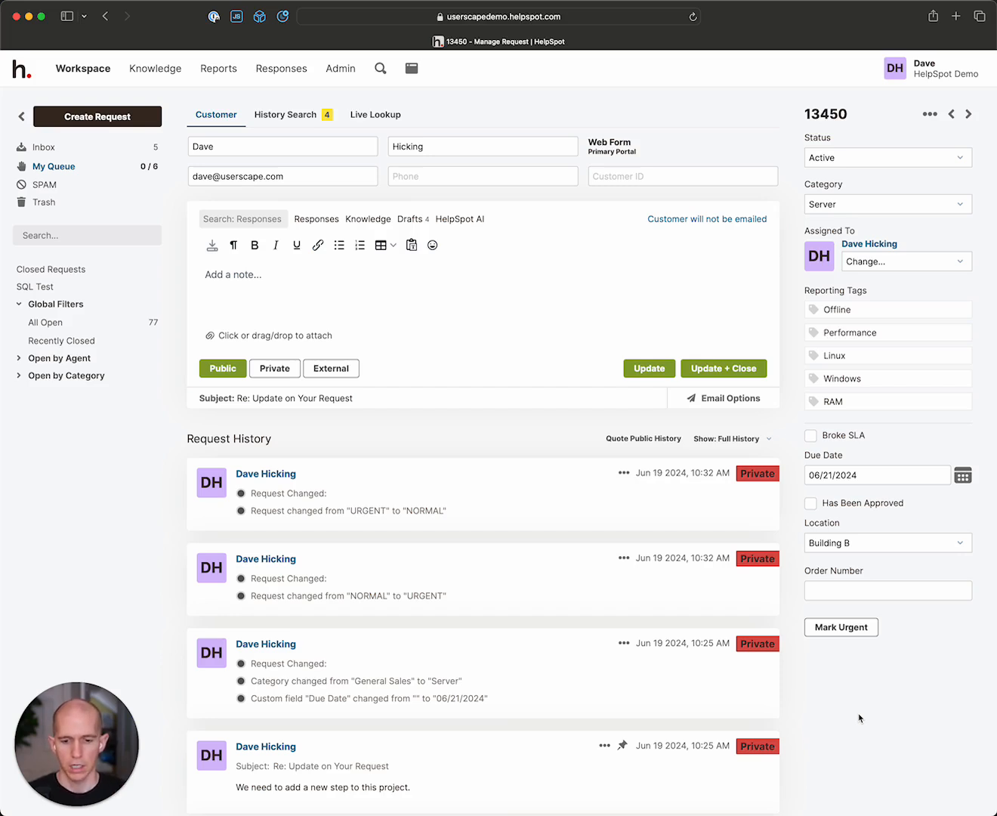
Step: Open the Response Usage report in the Staff group of the reports
left_click(236, 70)
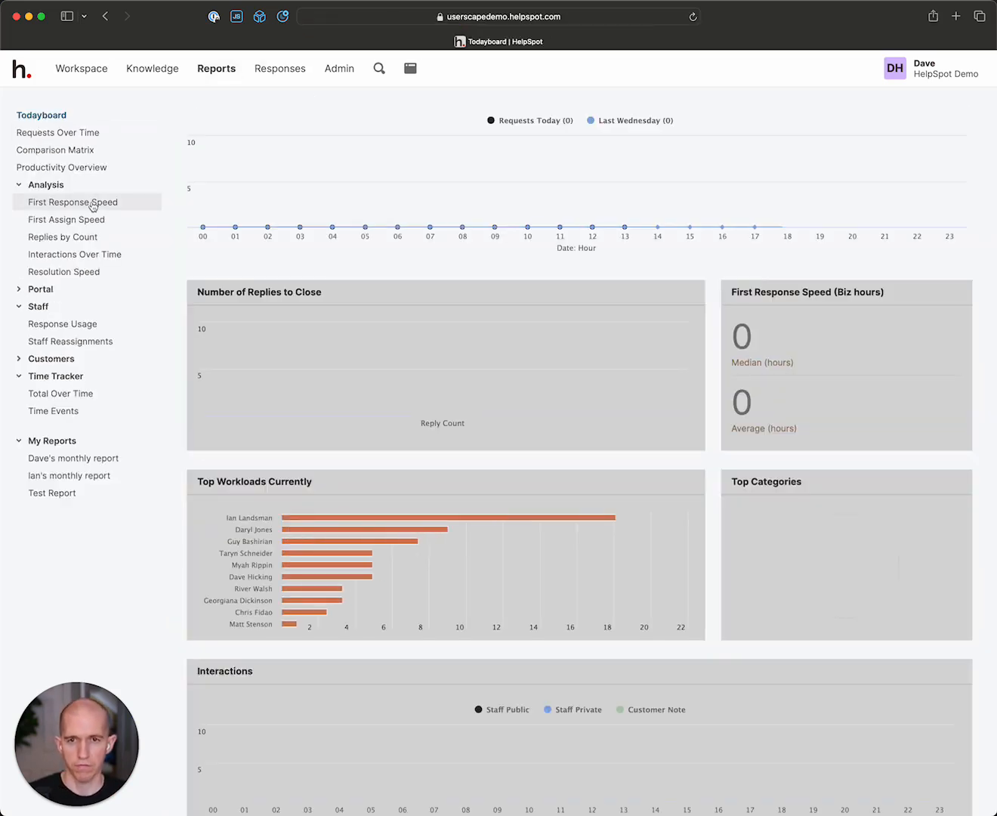
left_click(41, 326)
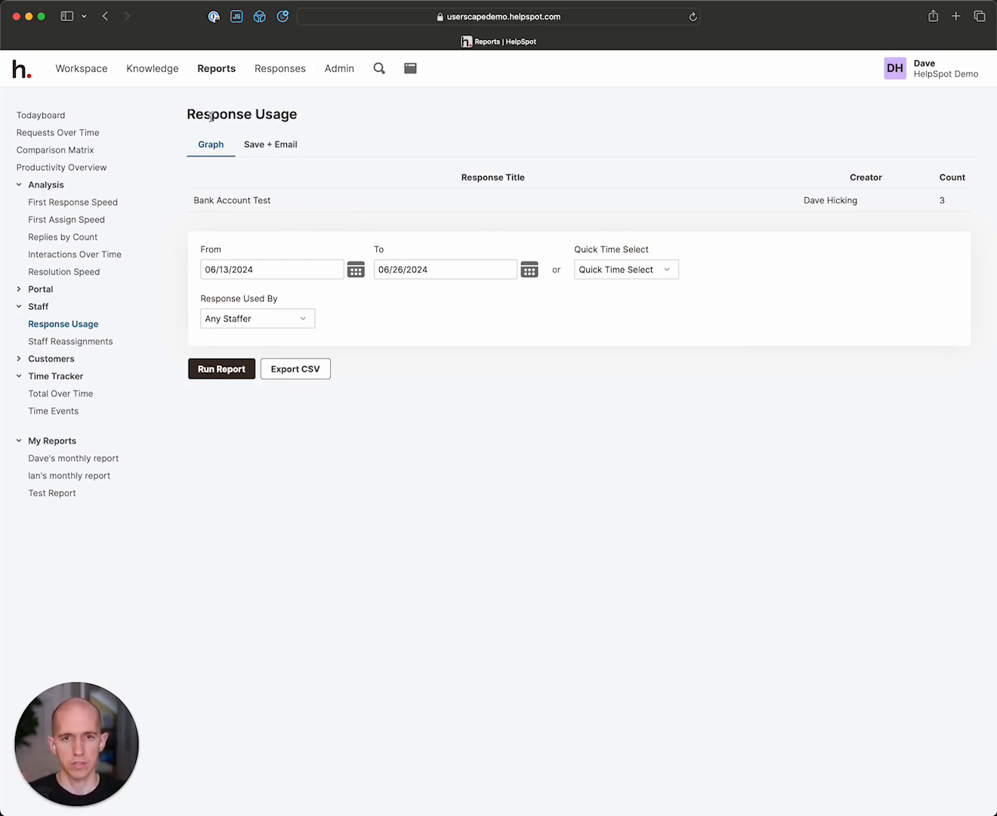
Step: Open the Bank Account Test response from the list of request responses
left_click(283, 70)
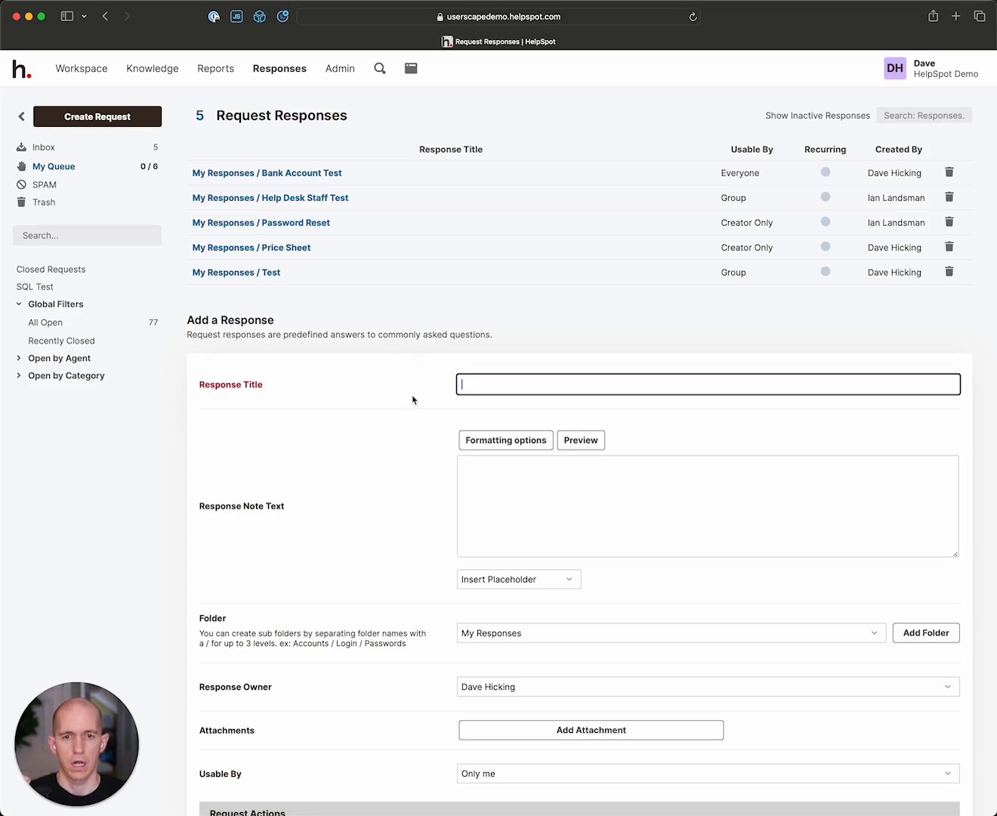
scroll(452, 524, "down", 2)
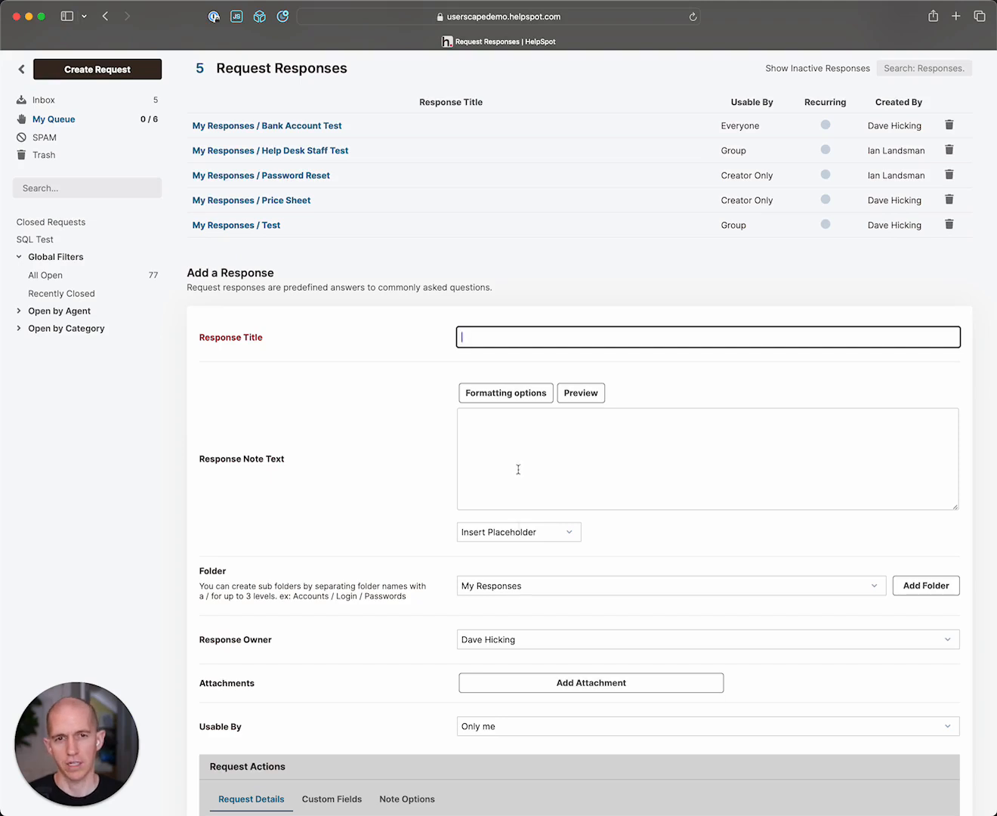
left_click(305, 126)
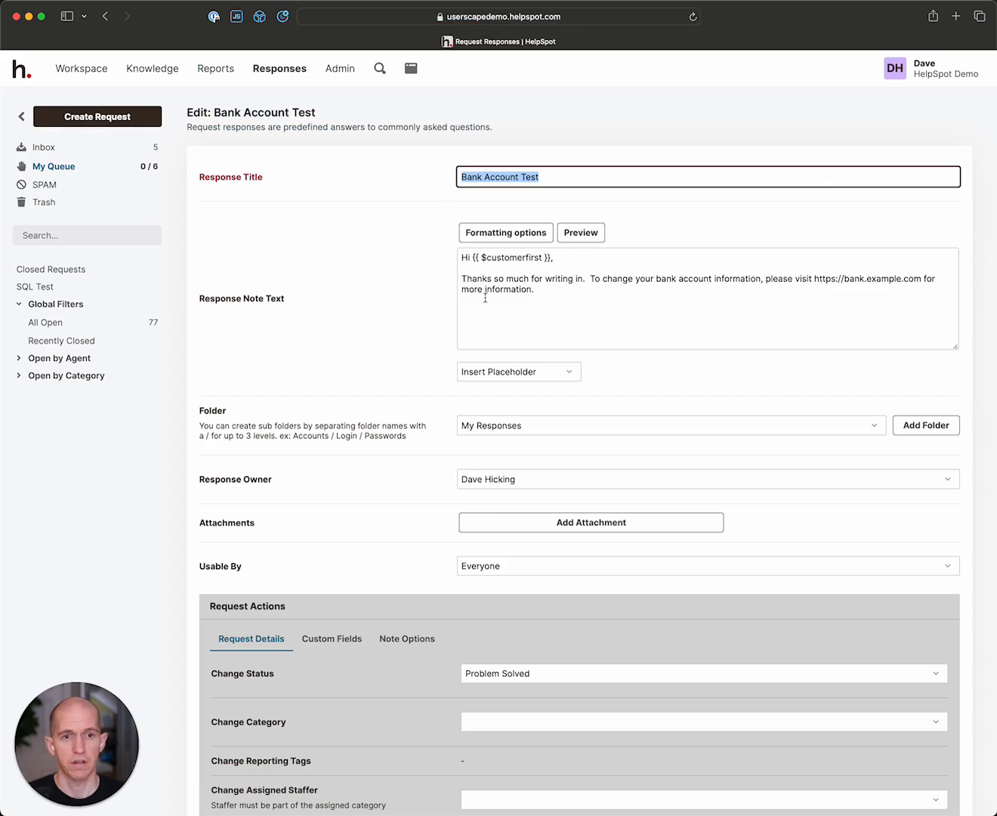
Step: Examine the response note text and the placeholders that can be inserted into it
left_click(565, 267)
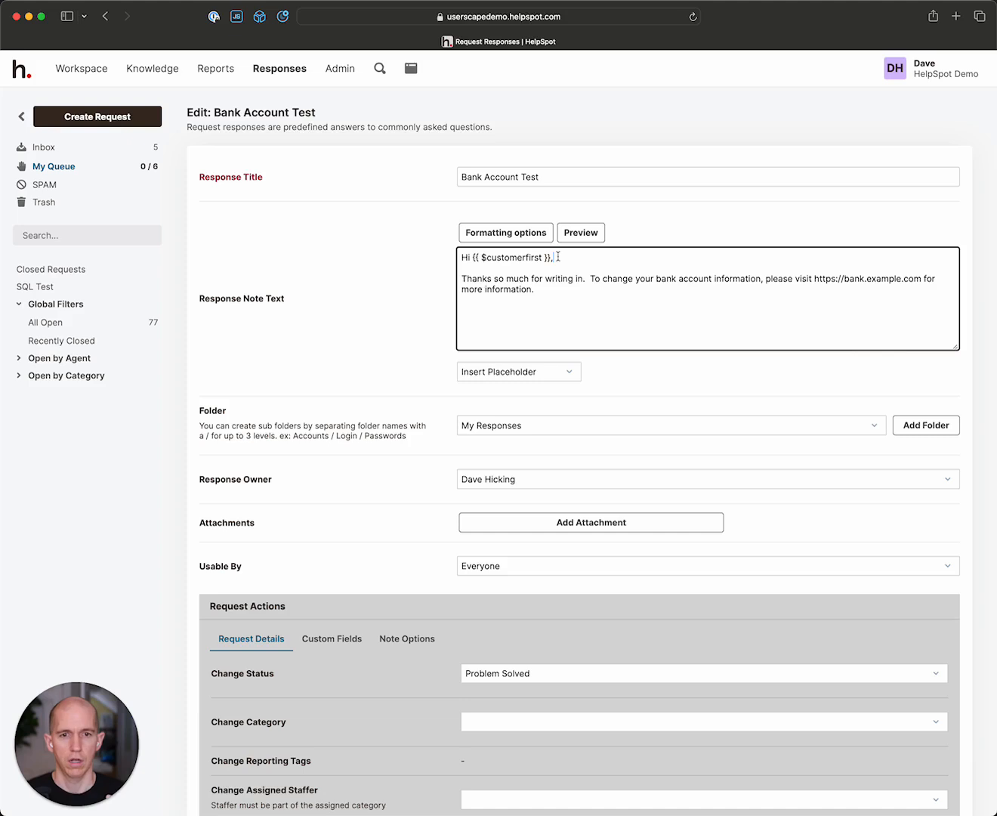
left_click(526, 373)
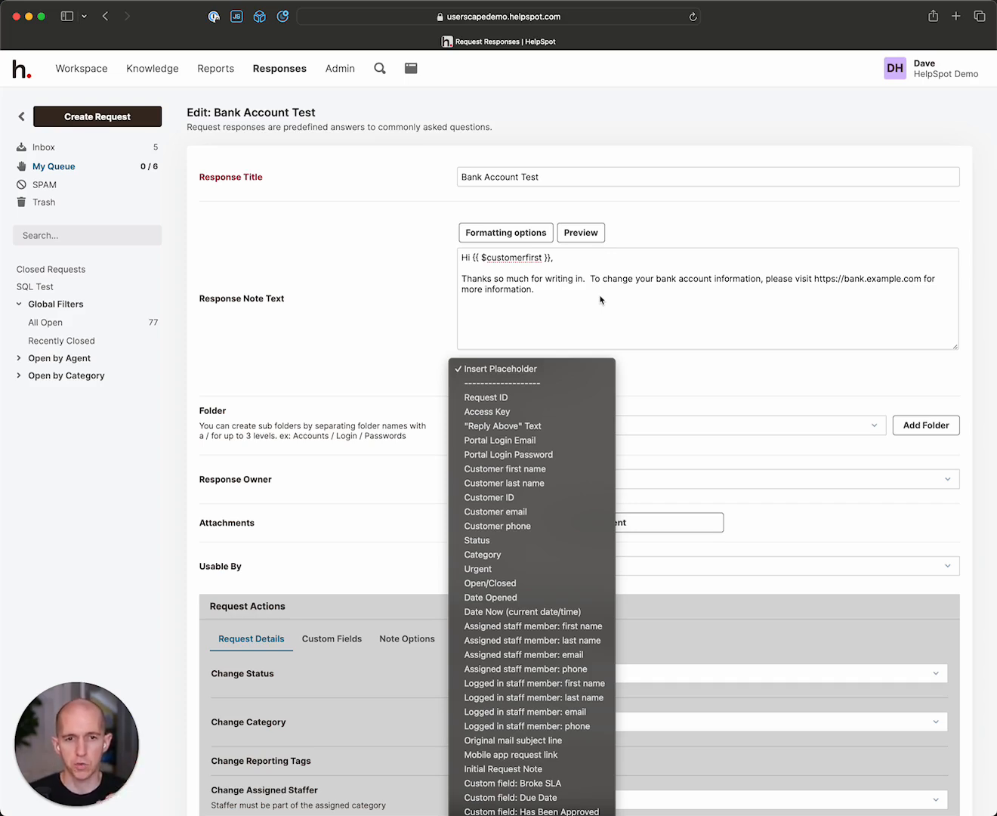
left_click(600, 299)
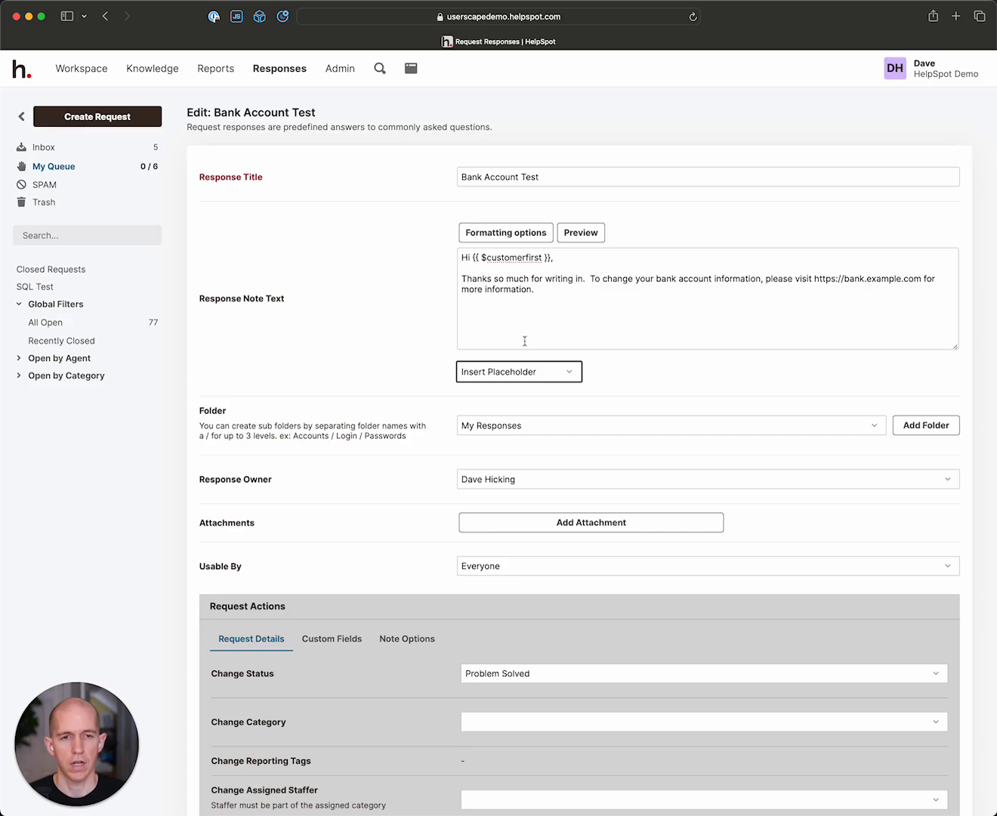
left_click(506, 376)
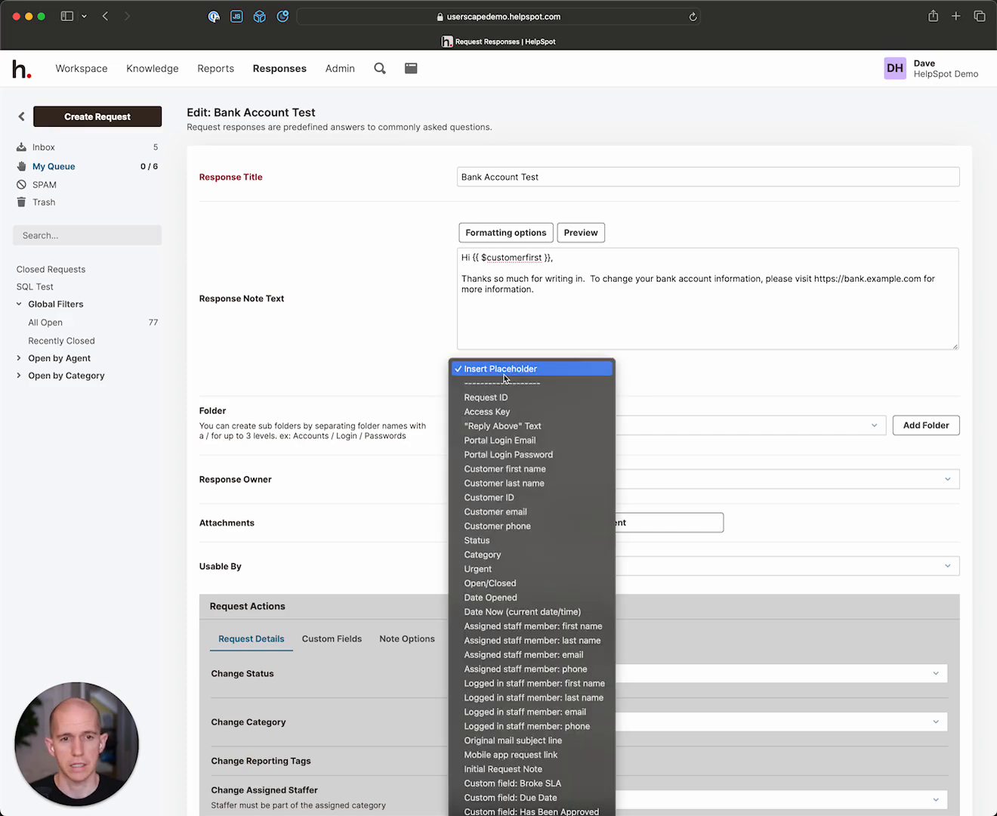
left_click(401, 356)
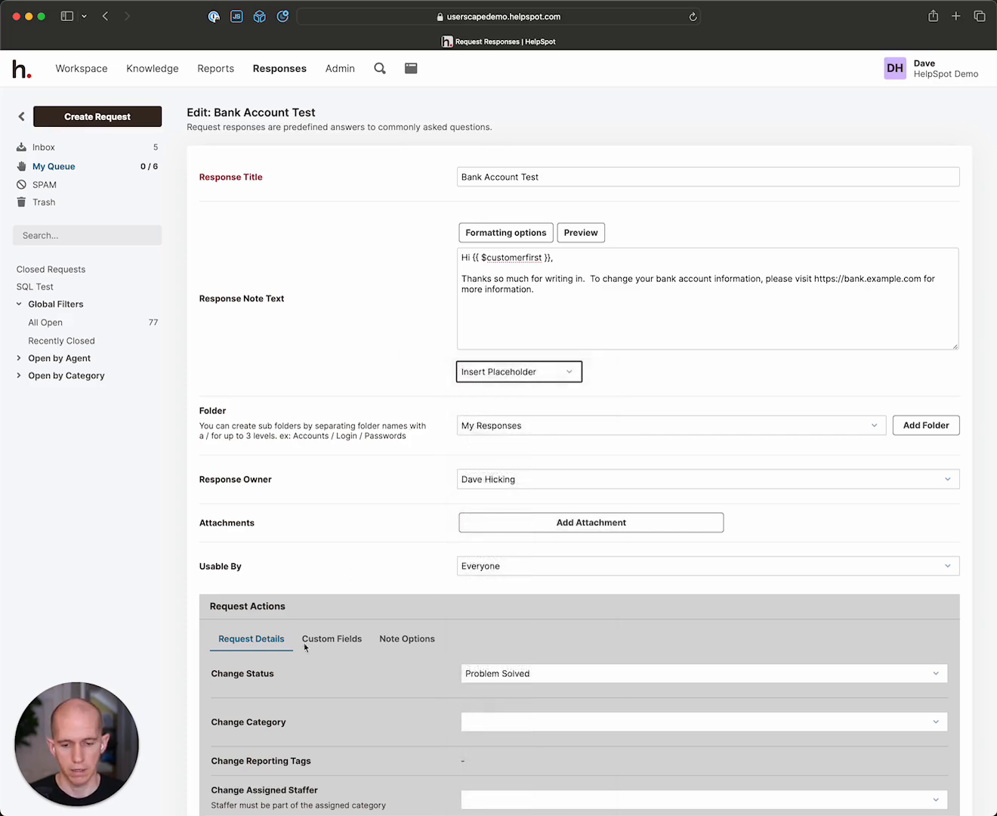
key("Tab")
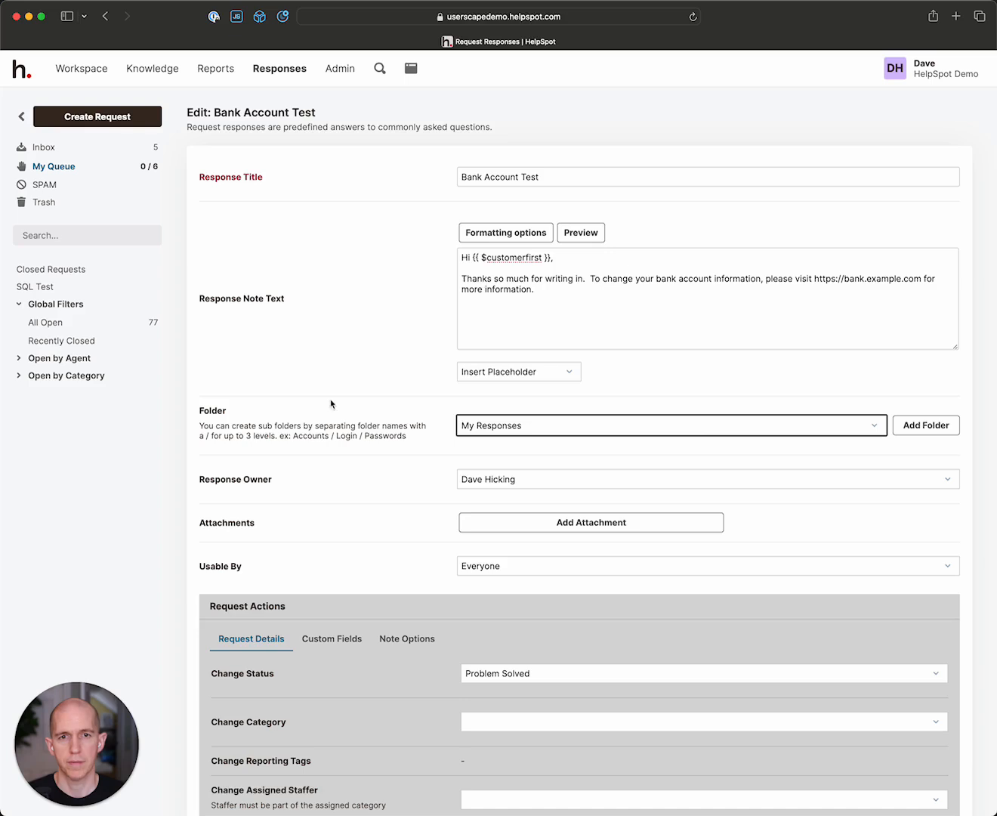
Step: Run the Requests Over Time report for Jan, 2023
left_click(213, 69)
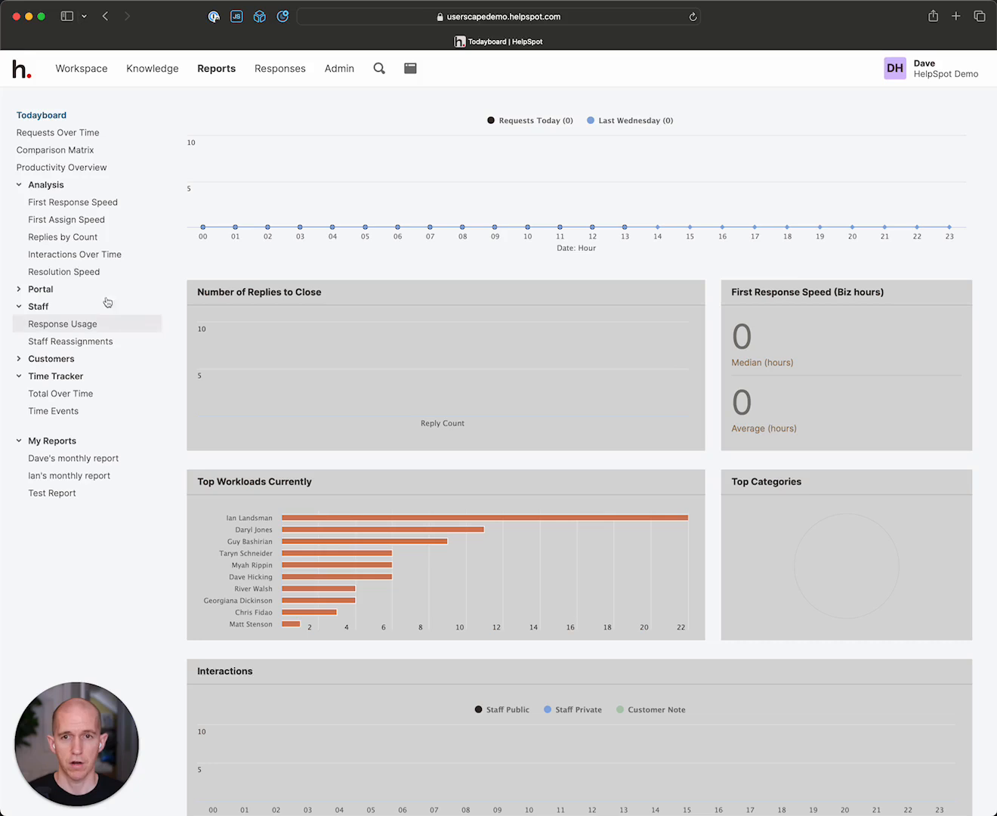
left_click(73, 135)
left_click(654, 393)
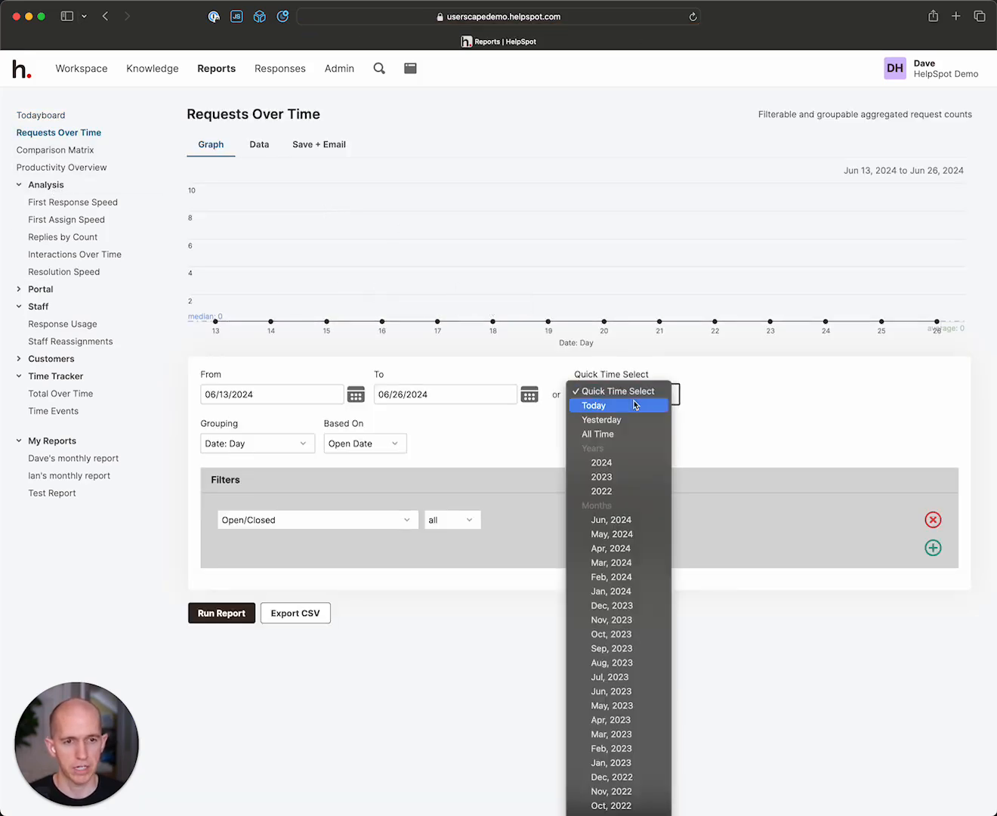
left_click(627, 762)
left_click(239, 605)
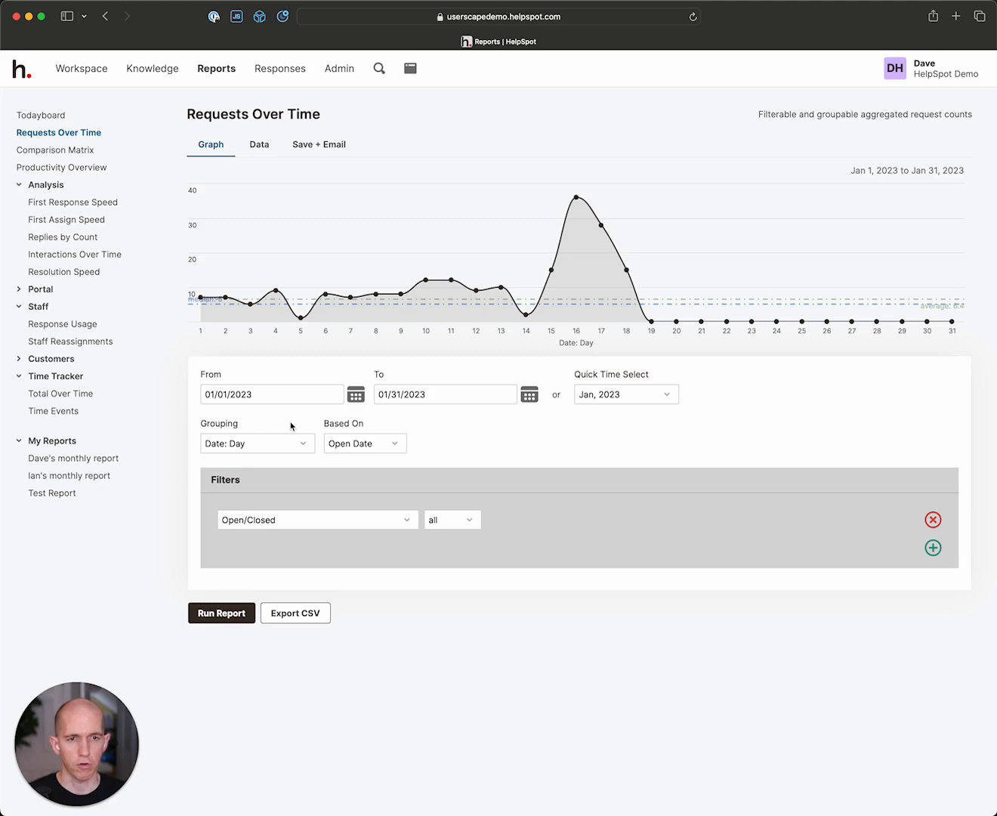
Step: Run the Requests Over Time report grouped by Hour of Day and again by Day of Week
left_click(268, 445)
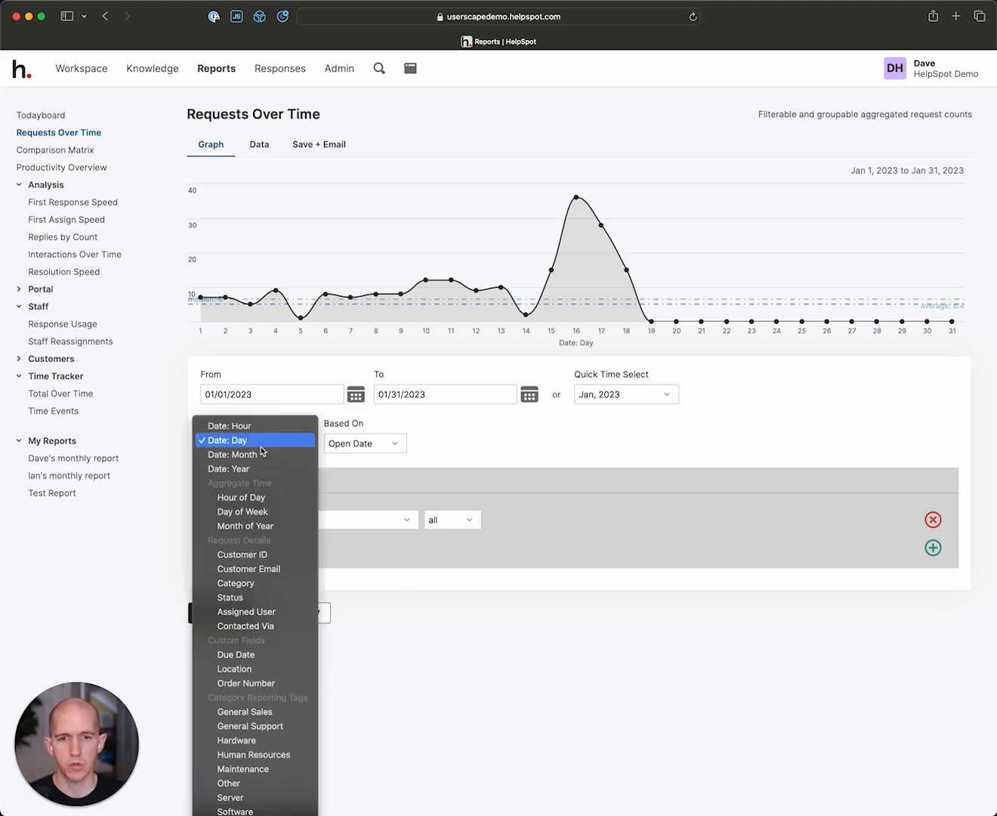
left_click(258, 519)
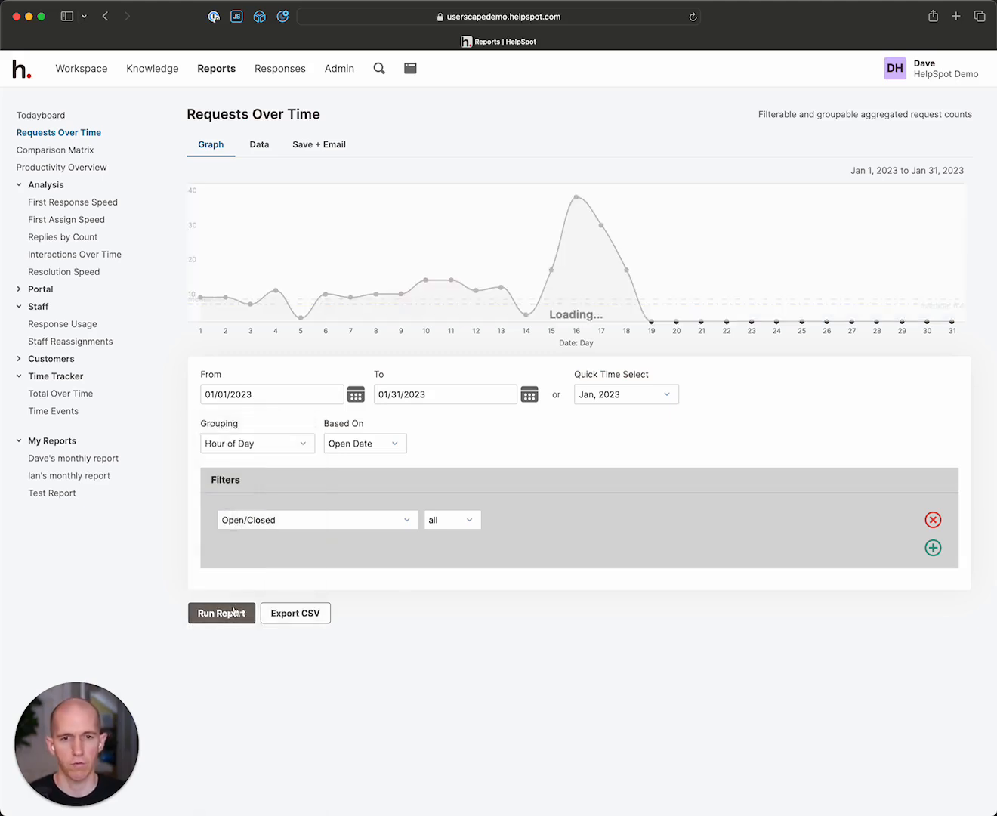
left_click(239, 445)
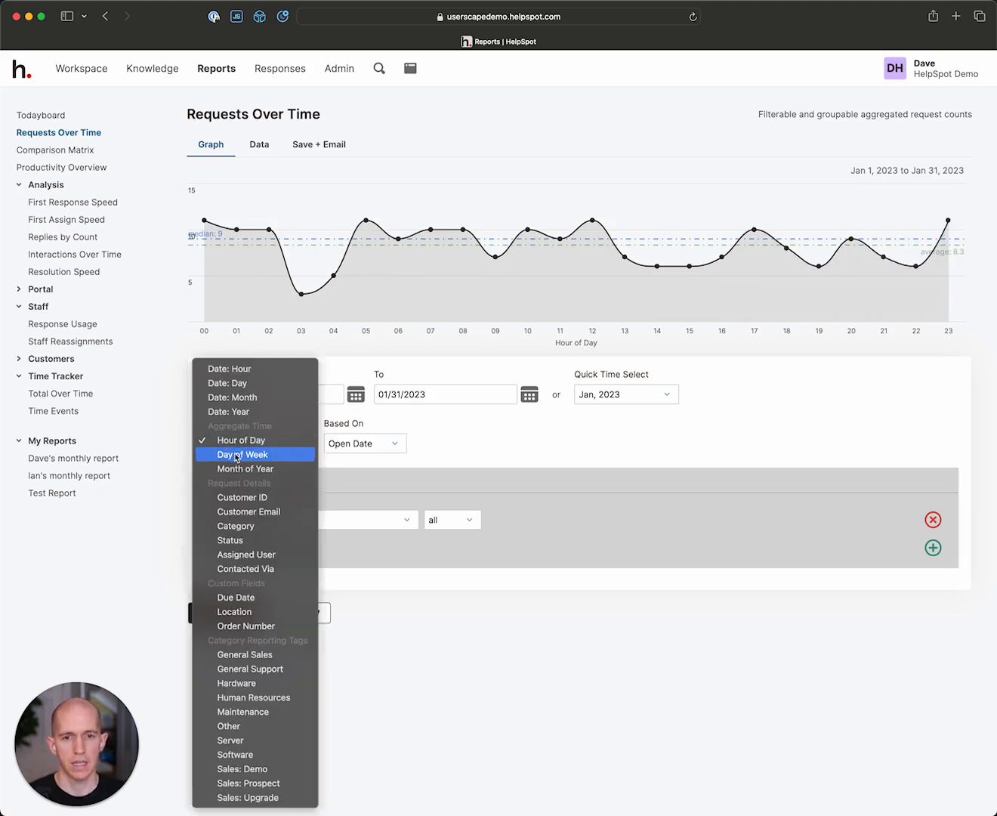
left_click(238, 454)
left_click(230, 615)
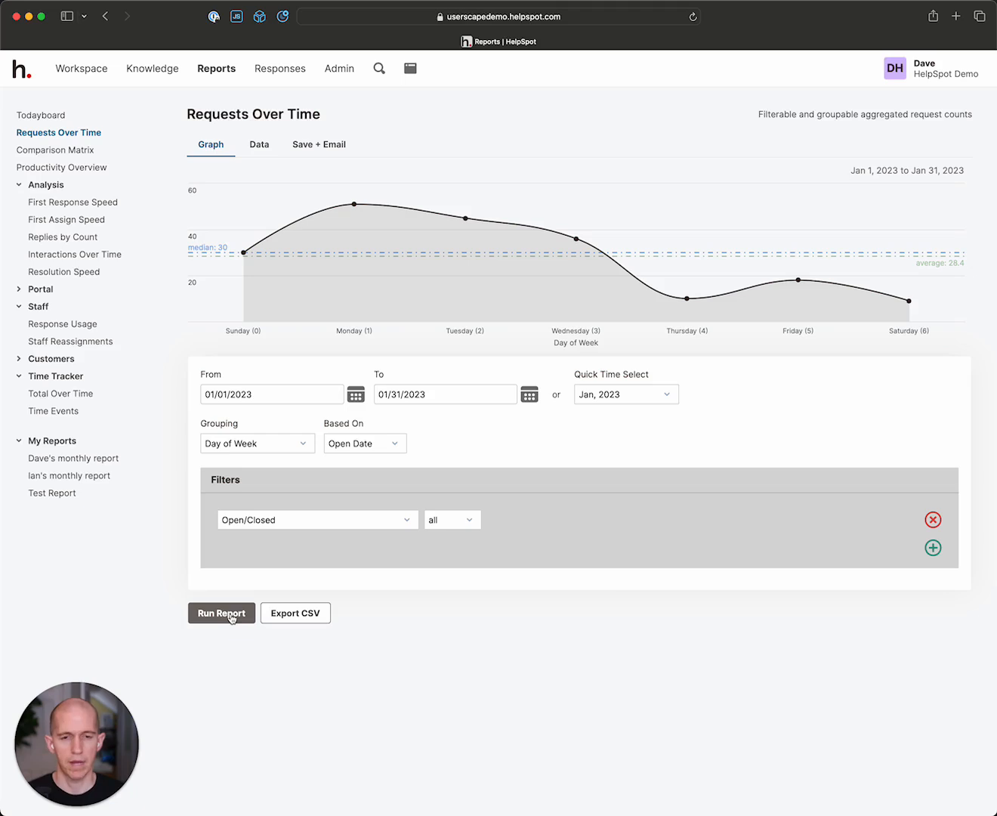
Step: Group the Requests Over Time report by Category and run it again
left_click(251, 448)
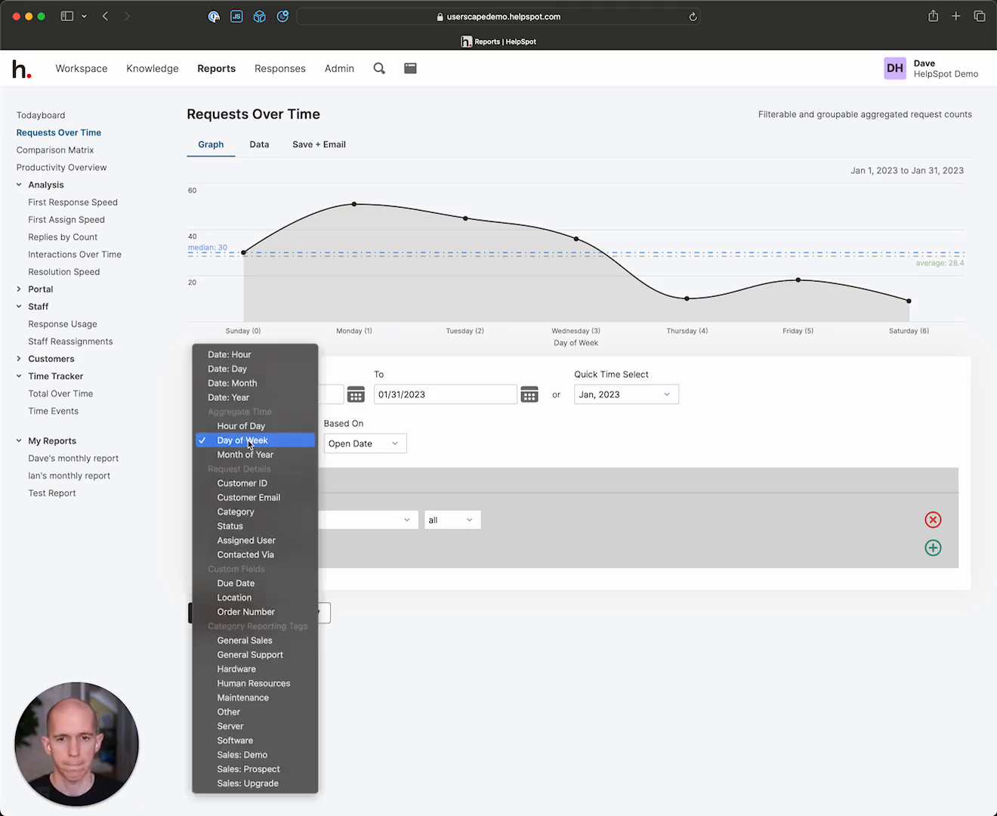
left_click(250, 513)
left_click(221, 612)
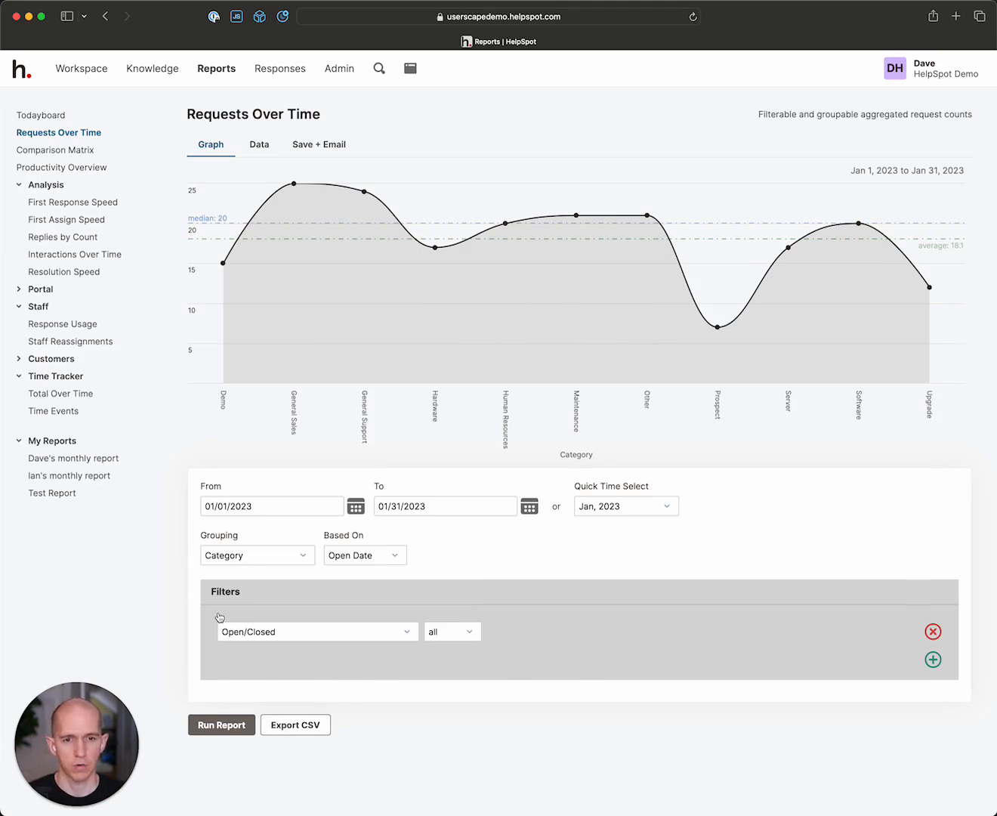
Step: Run the Requests Over Time report grouped by Assigned User
left_click(250, 560)
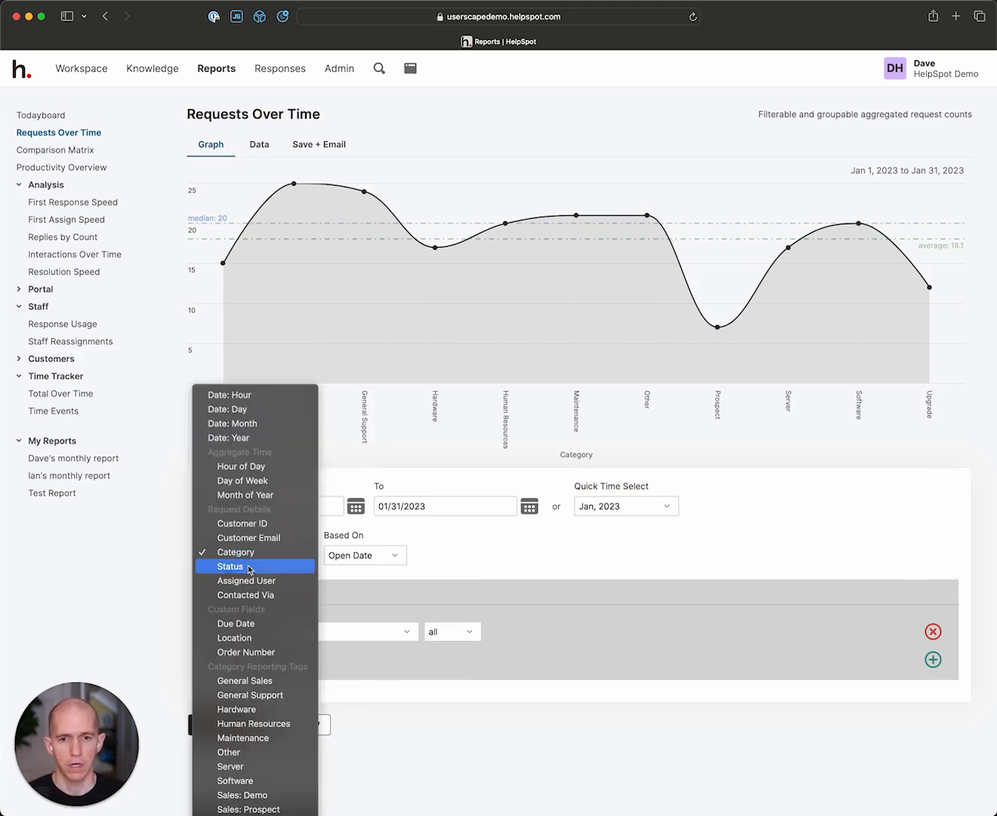
left_click(252, 638)
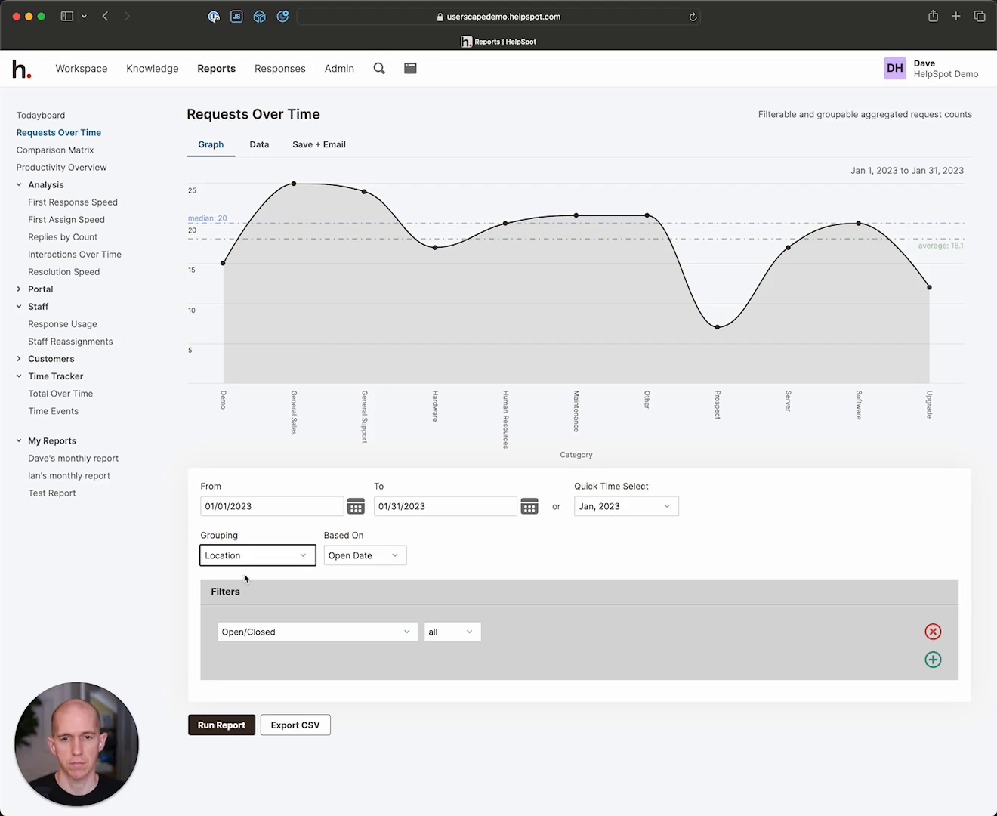
left_click(237, 555)
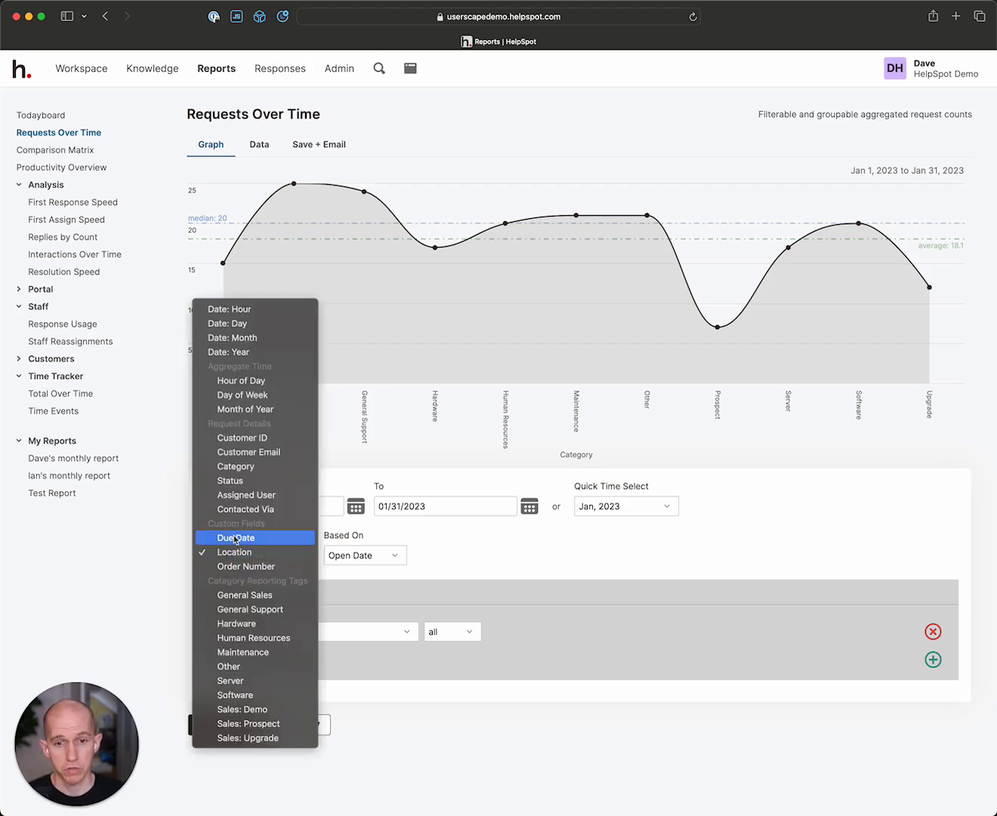
left_click(236, 538)
left_click(232, 555)
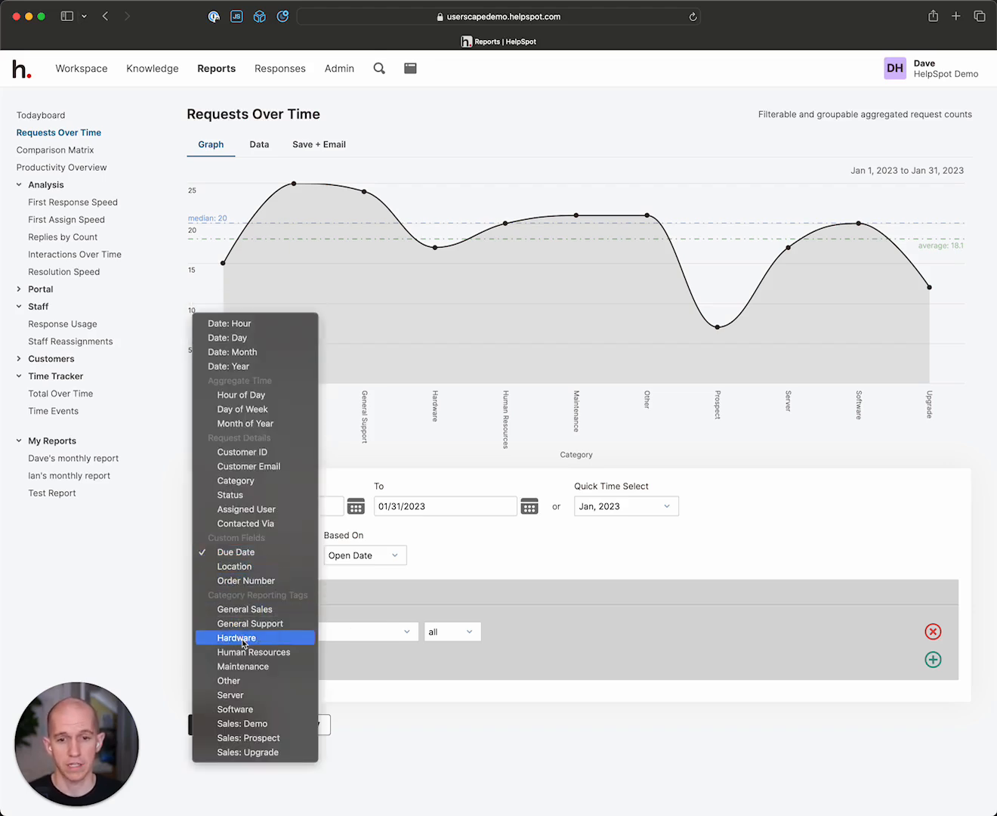
left_click(241, 508)
left_click(226, 725)
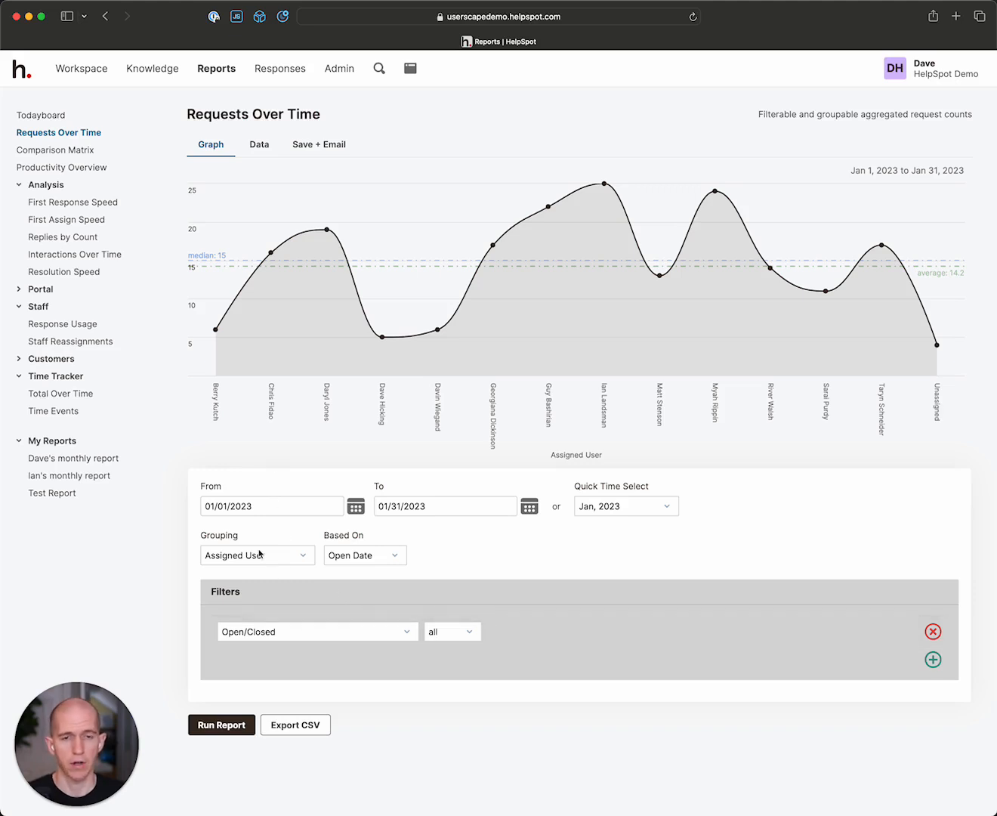
Step: Add a blank second filter row below Open/Closed and view the report's data table
left_click(933, 660)
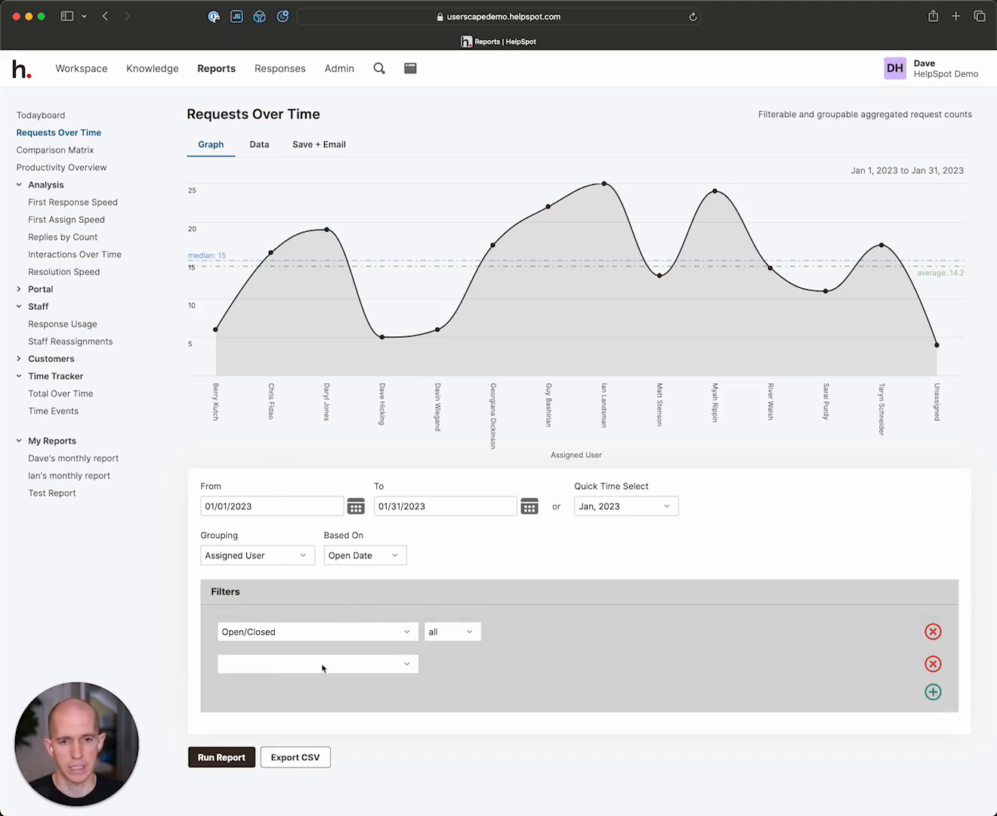
left_click(323, 665)
left_click(536, 685)
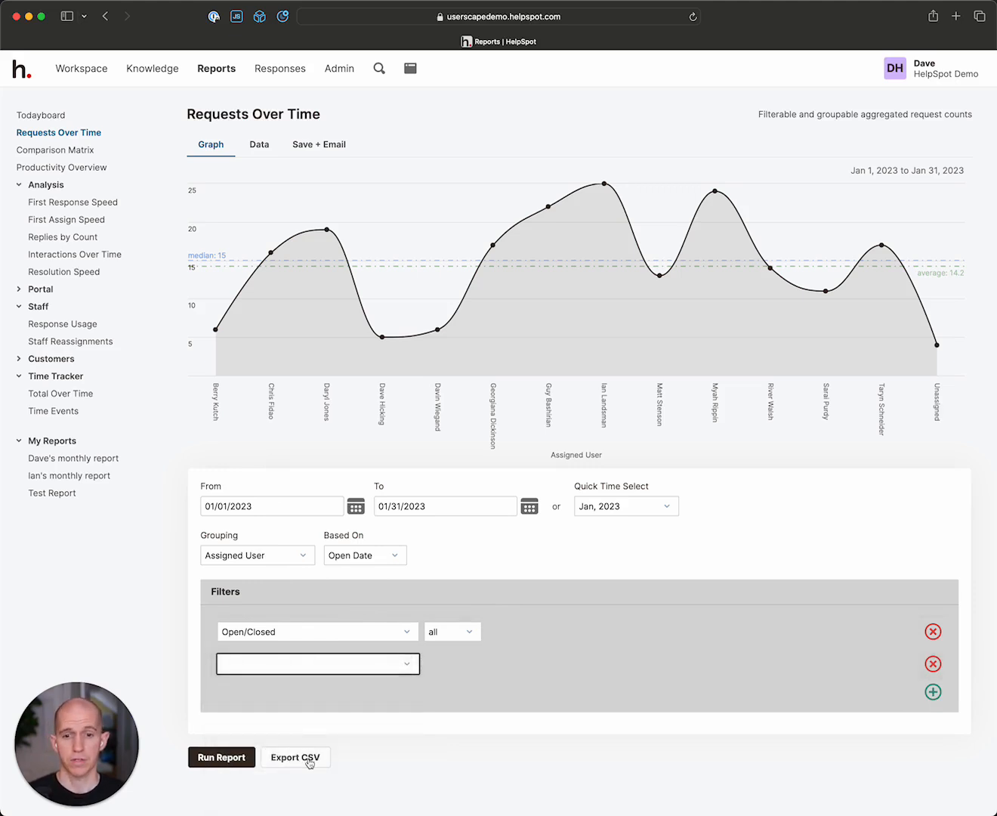
left_click(265, 148)
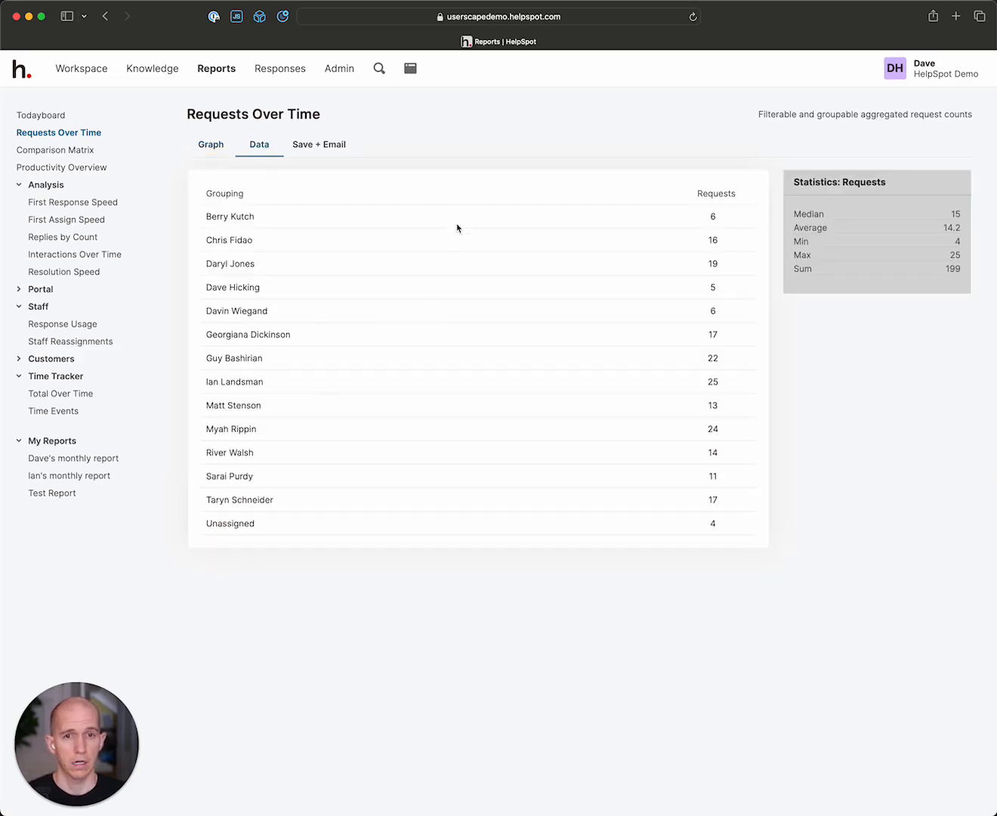
Step: Enable emailing for the Requests Over Time report and check its Every Day schedule and Yesterday data range
left_click(333, 146)
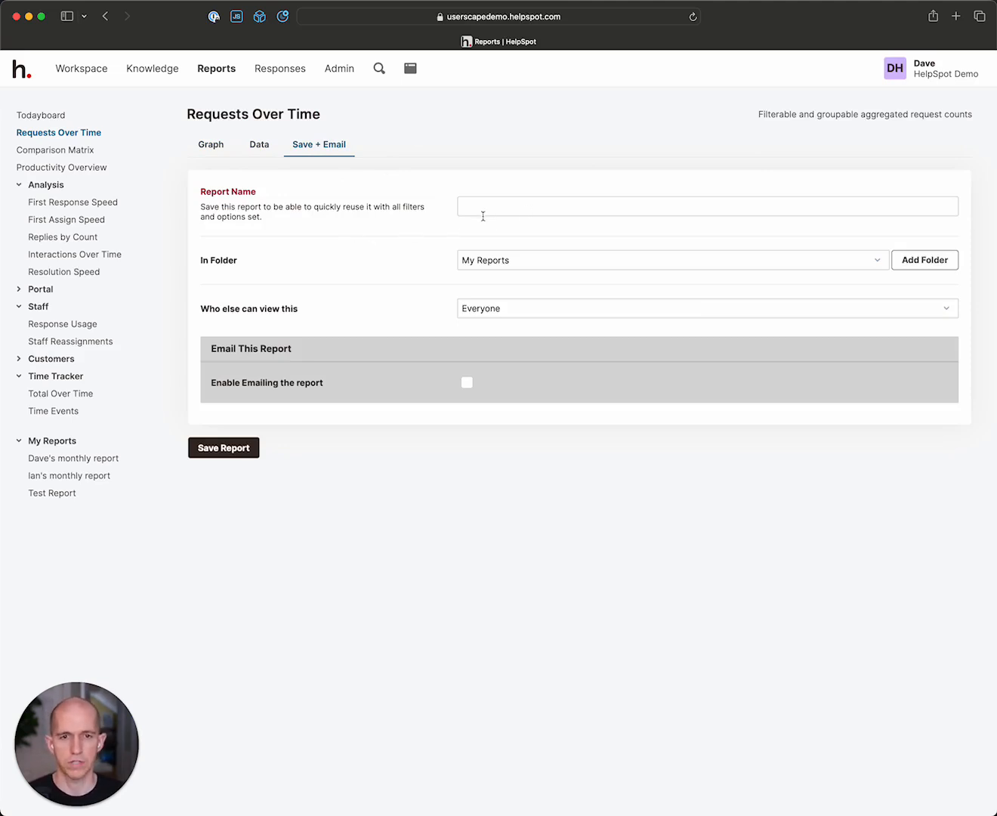
left_click(468, 383)
left_click(506, 427)
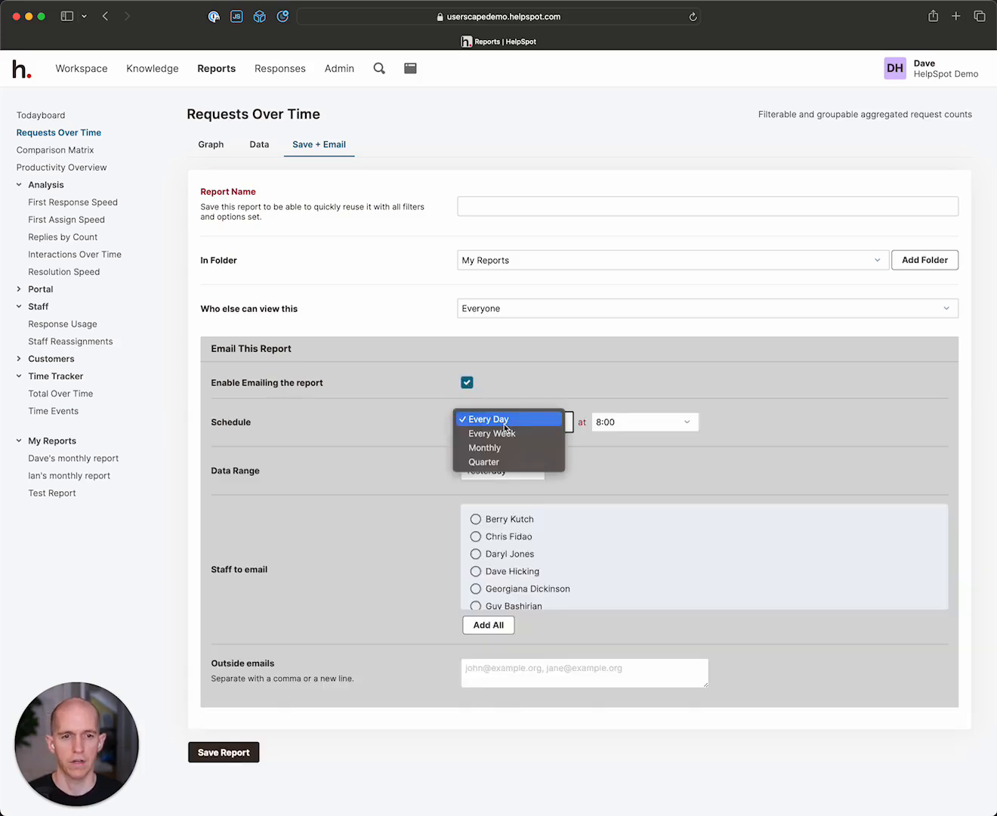
left_click(504, 422)
left_click(499, 469)
left_click(499, 470)
Step: Try an Every Week email schedule with the Last 7 Days data range, and switch the schedule to Monthly
left_click(508, 421)
left_click(503, 437)
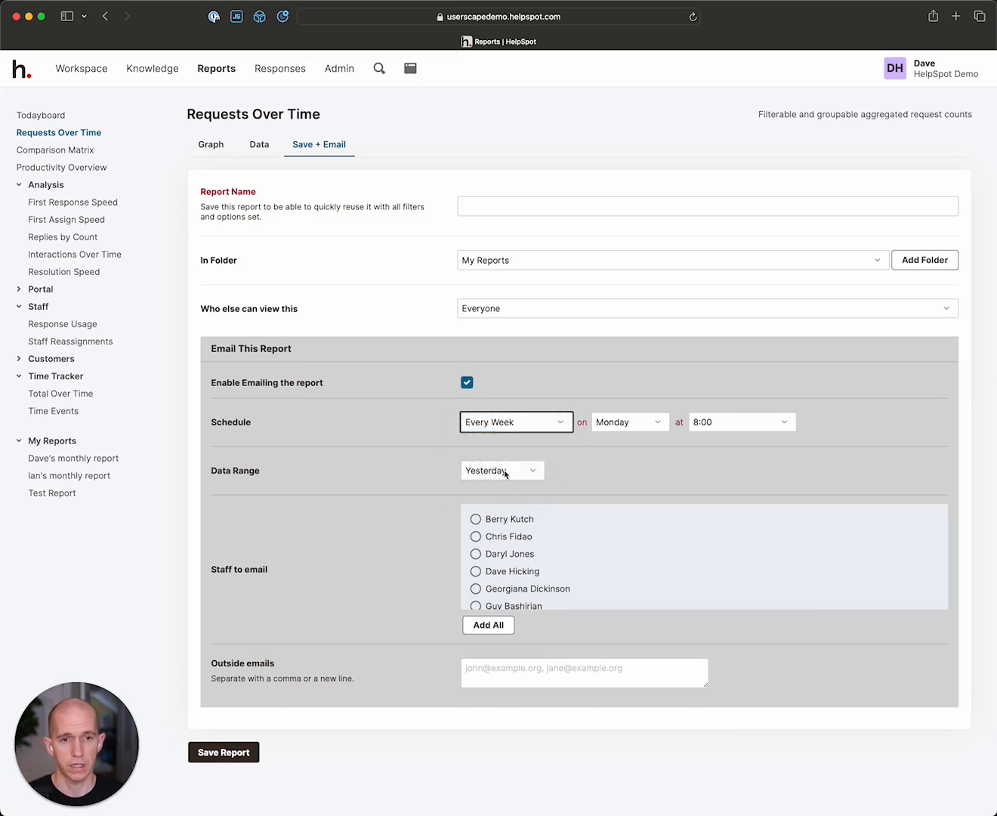
left_click(505, 474)
left_click(506, 485)
left_click(508, 429)
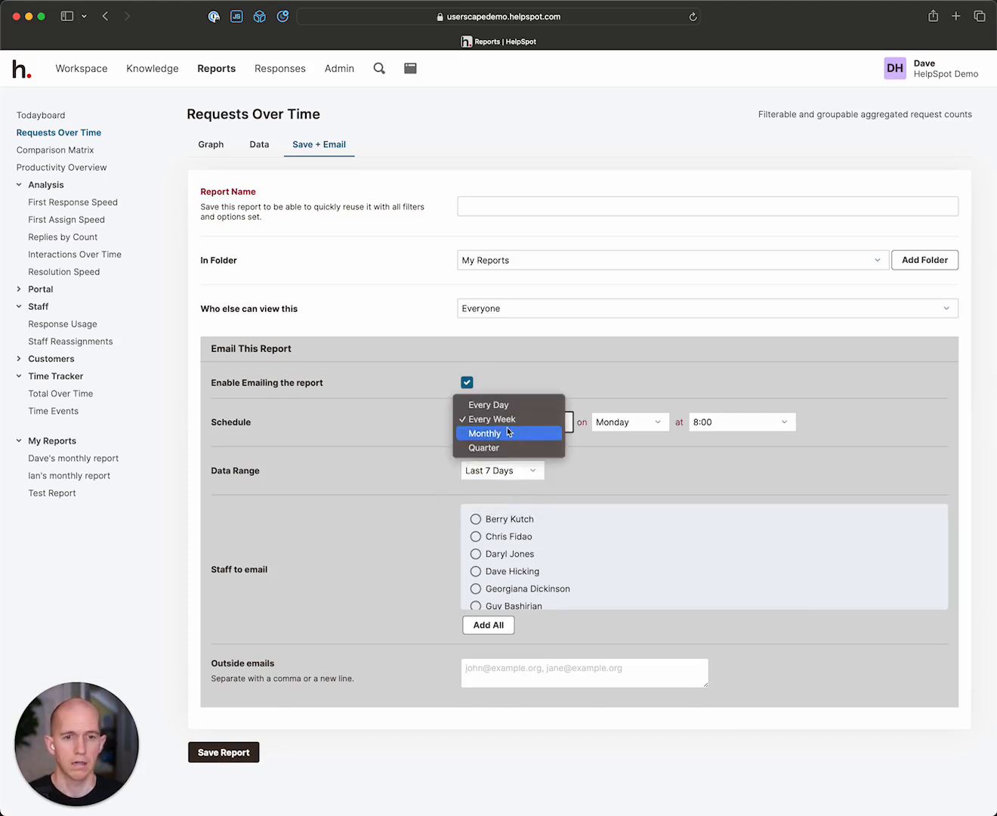
left_click(506, 433)
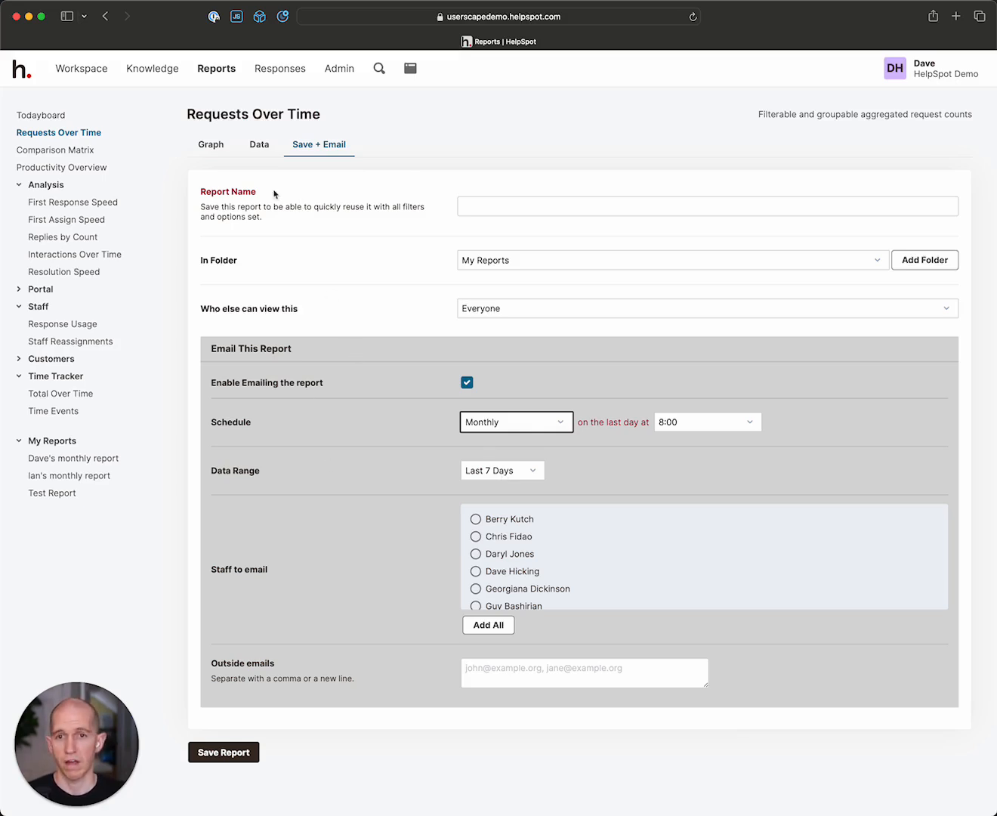
Step: Run the Resolution Speed report for Jan, 2023 and inspect the daily figures on its graph
left_click(91, 272)
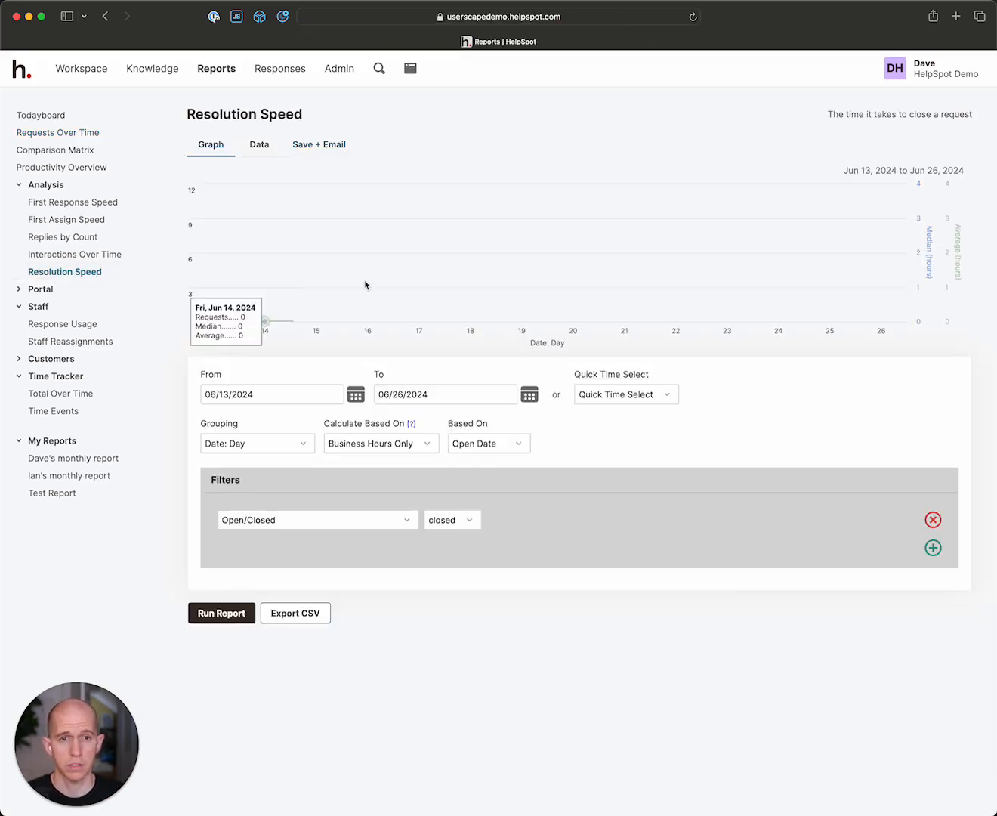
left_click(618, 392)
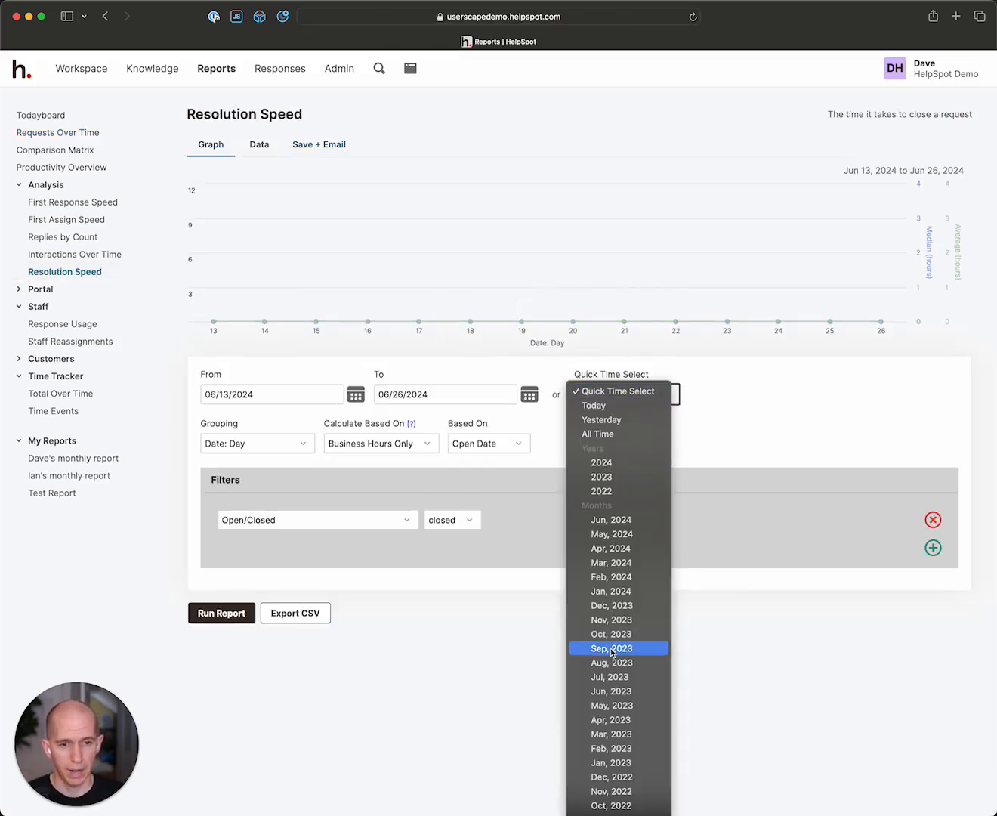
left_click(616, 764)
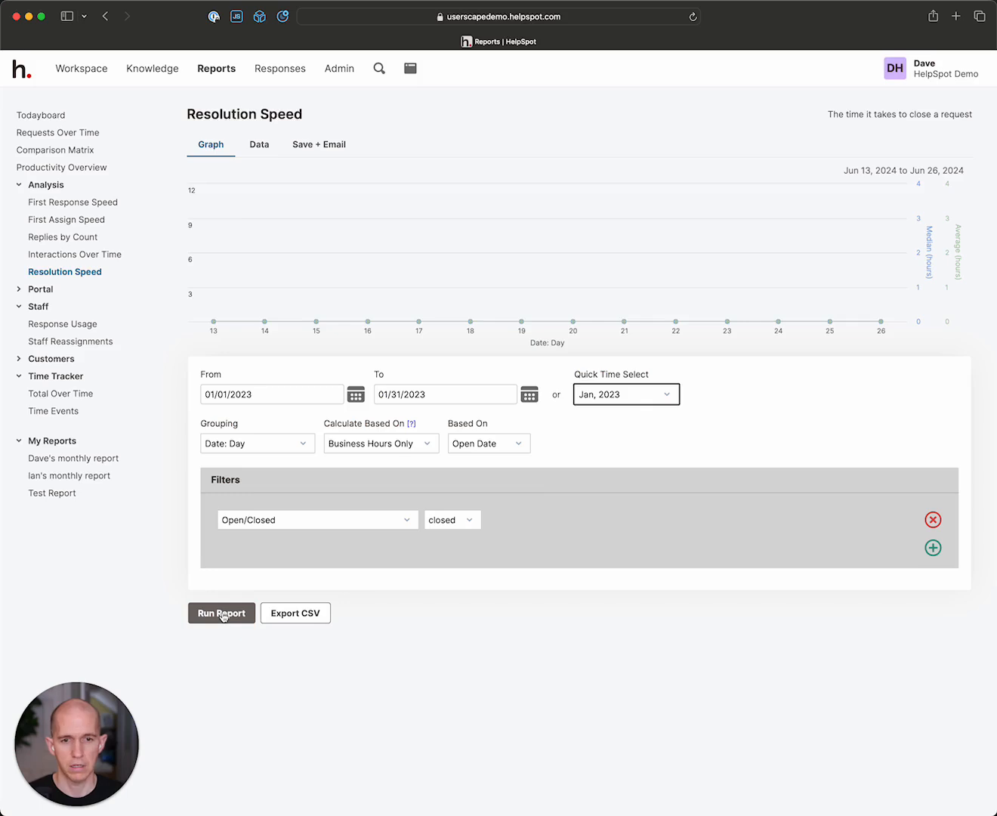
left_click(222, 614)
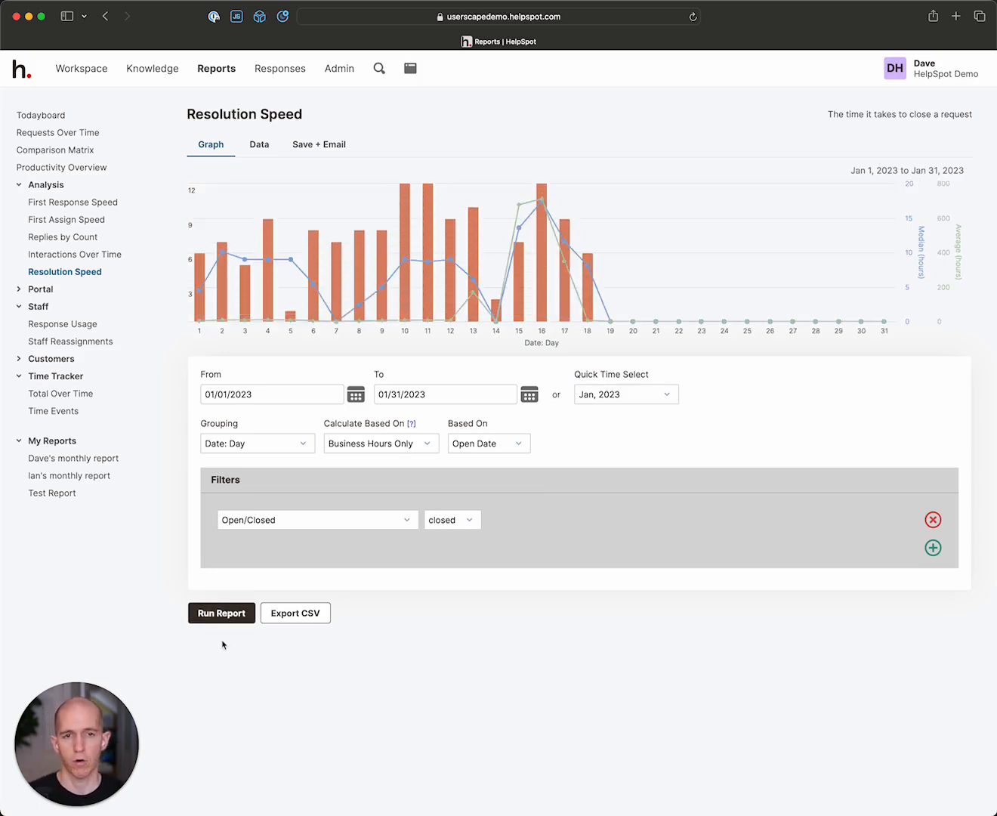
mouse_move(367, 266)
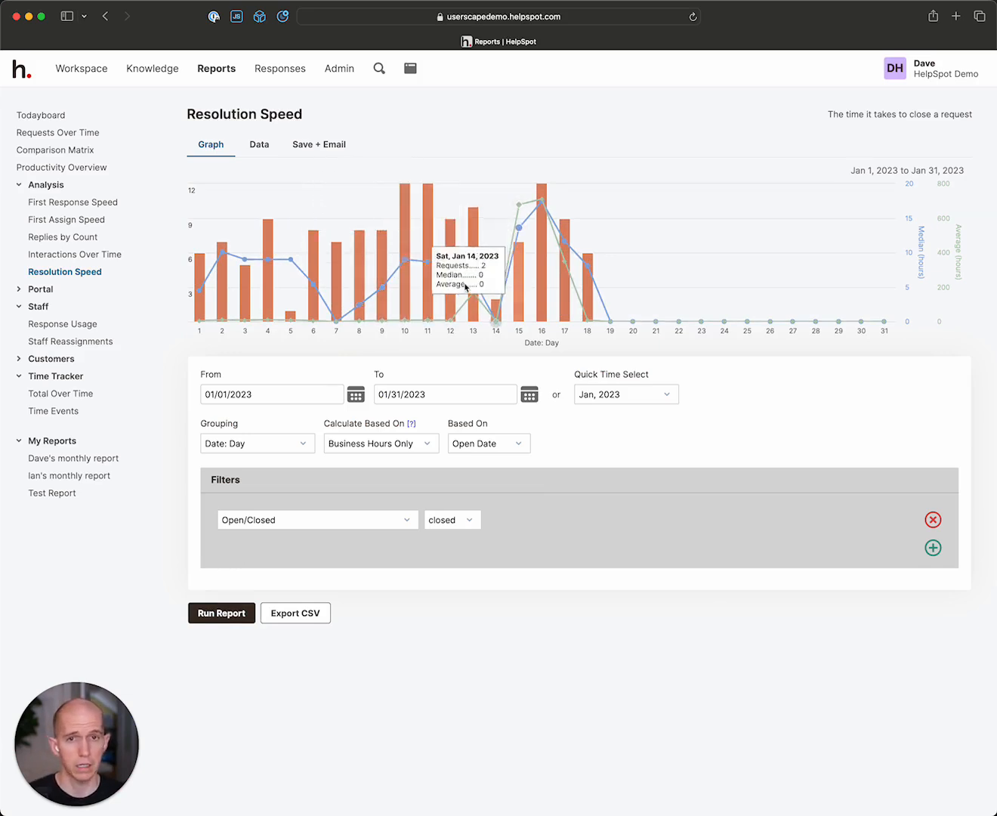
Step: Run the Resolution Speed report grouped by Hour of Day and again by Day of Week, and inspect the weekday figures
left_click(294, 443)
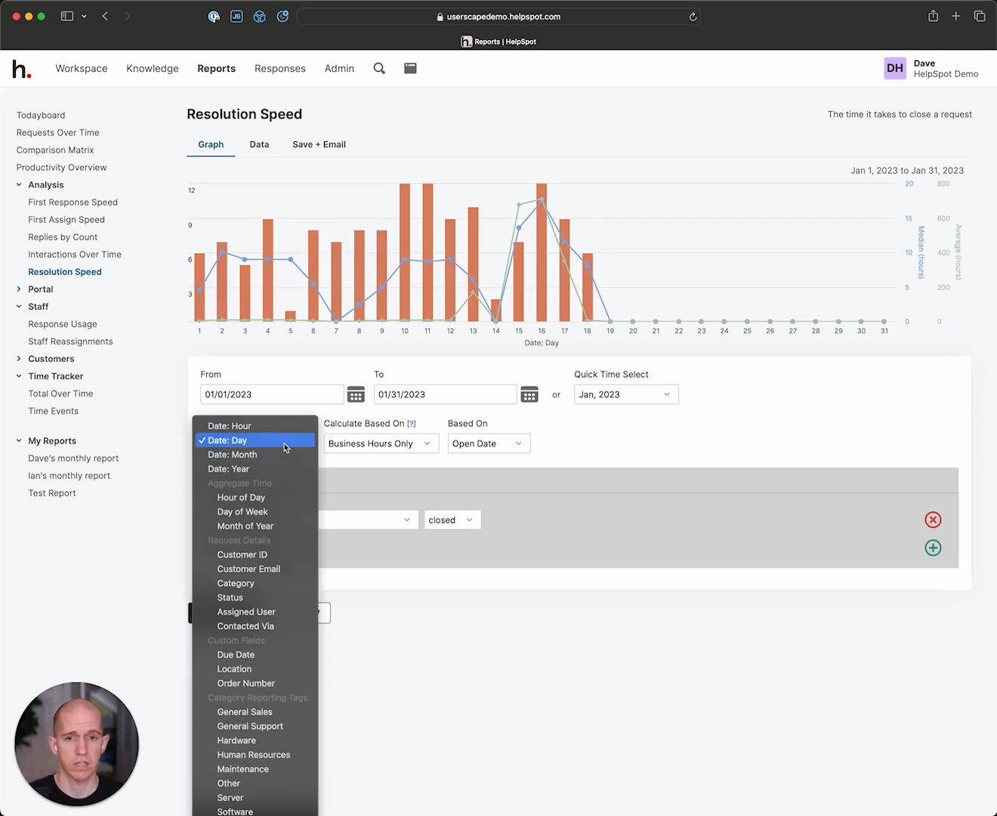
left_click(261, 497)
left_click(239, 613)
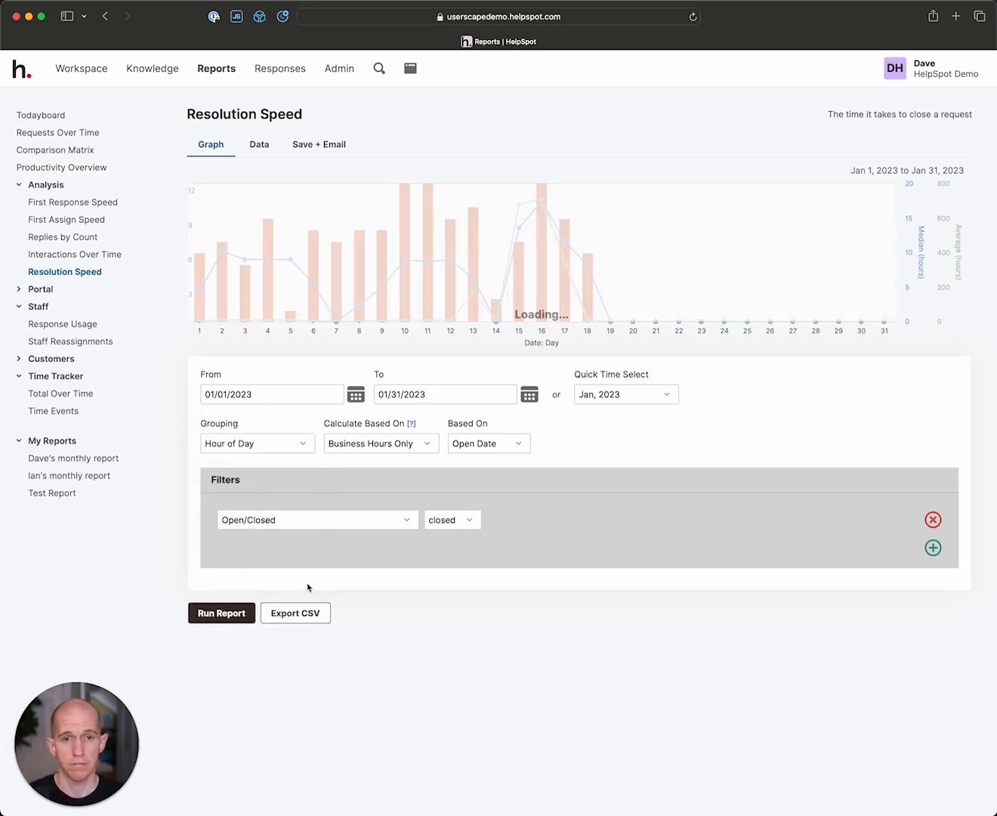
left_click(252, 445)
left_click(230, 458)
left_click(227, 613)
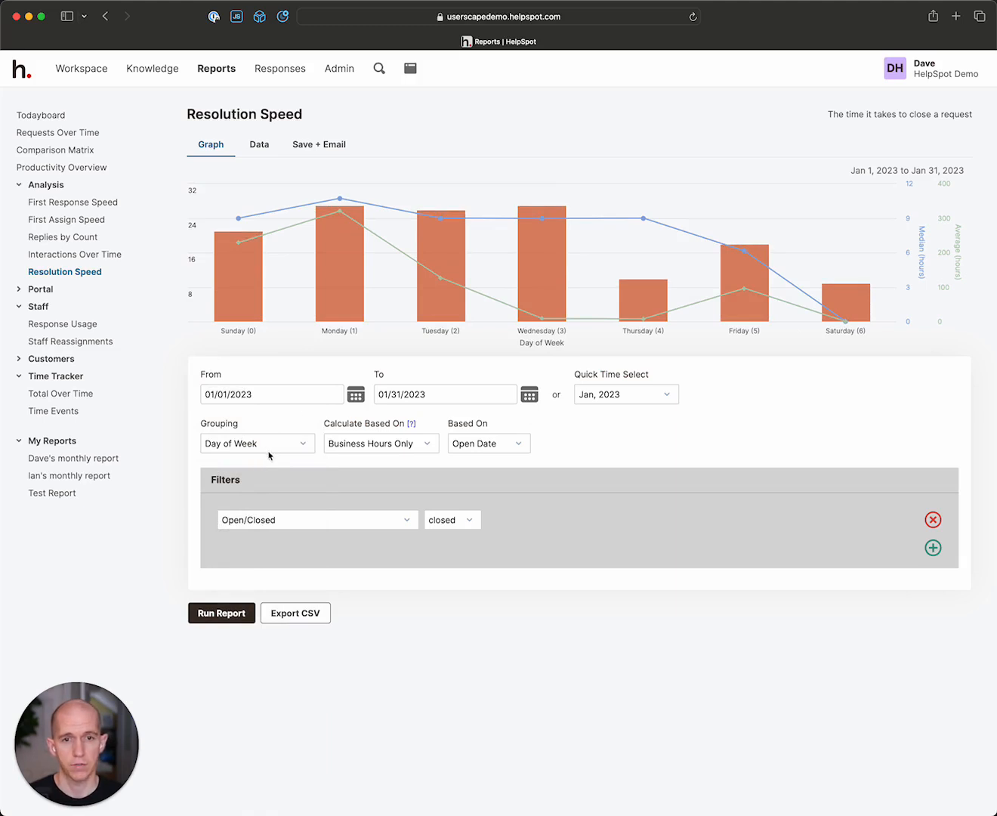
mouse_move(340, 230)
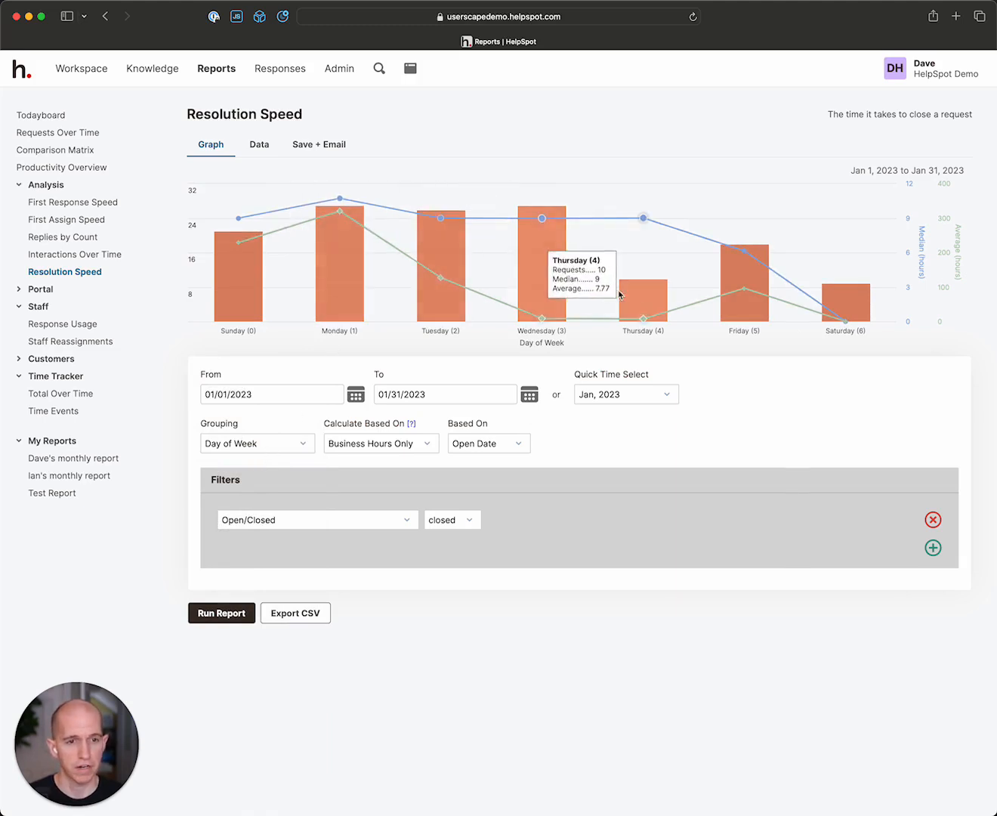
mouse_move(529, 299)
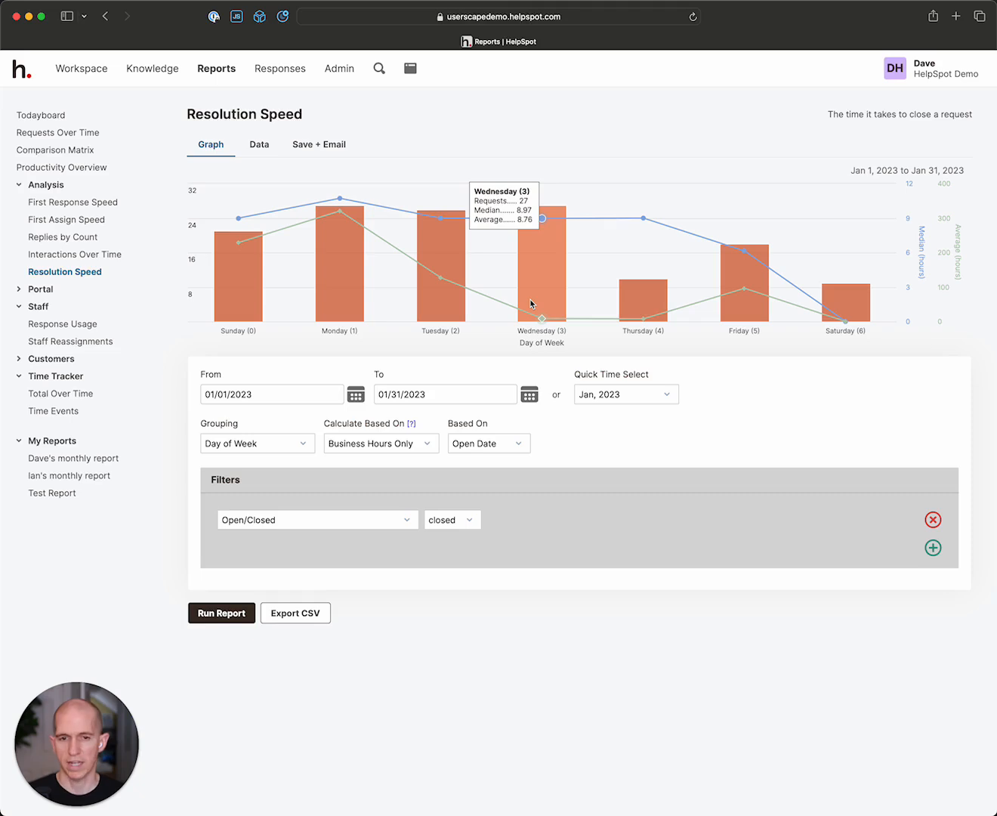
Step: Group the Resolution Speed report by Category and run it again
left_click(253, 444)
left_click(271, 514)
left_click(212, 612)
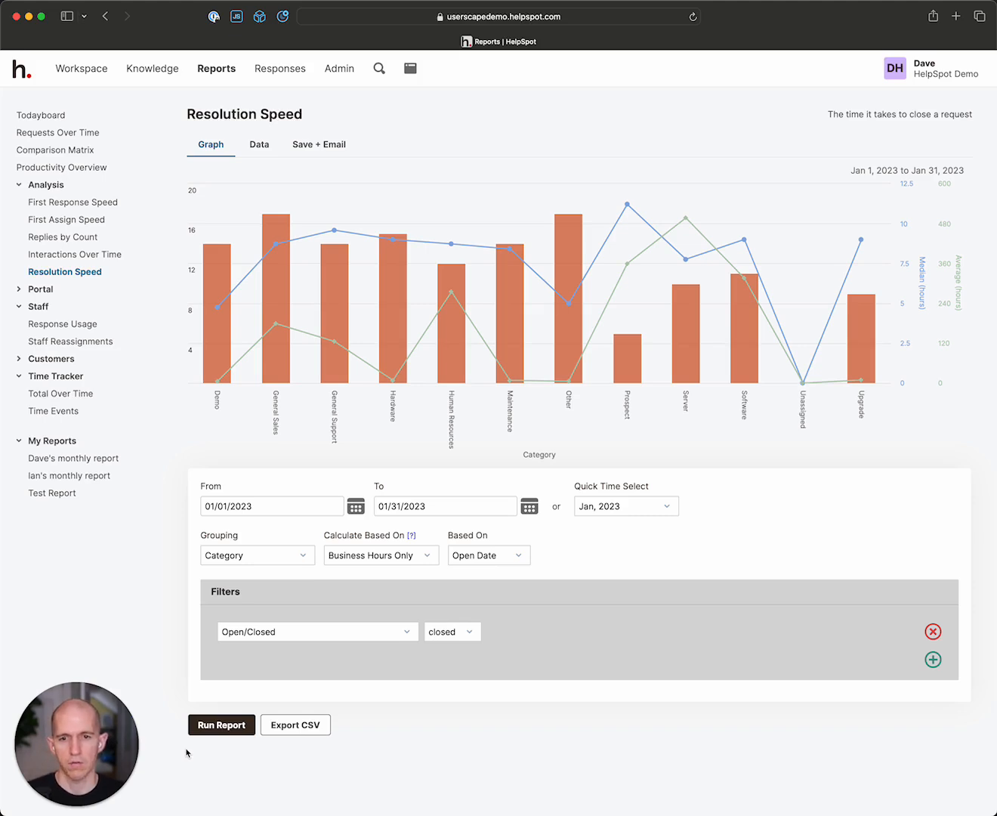
Step: View the portal reports Searches/Few Results, Aggregate Searches and KB Helpfulness
left_click(21, 288)
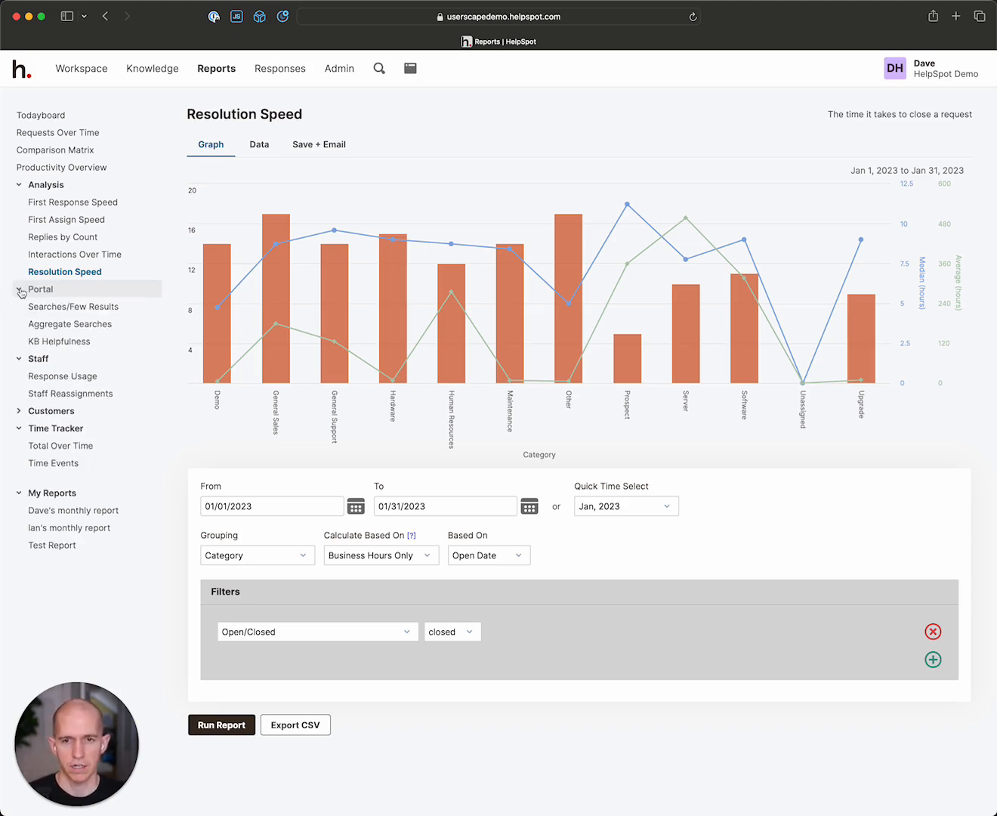
left_click(57, 310)
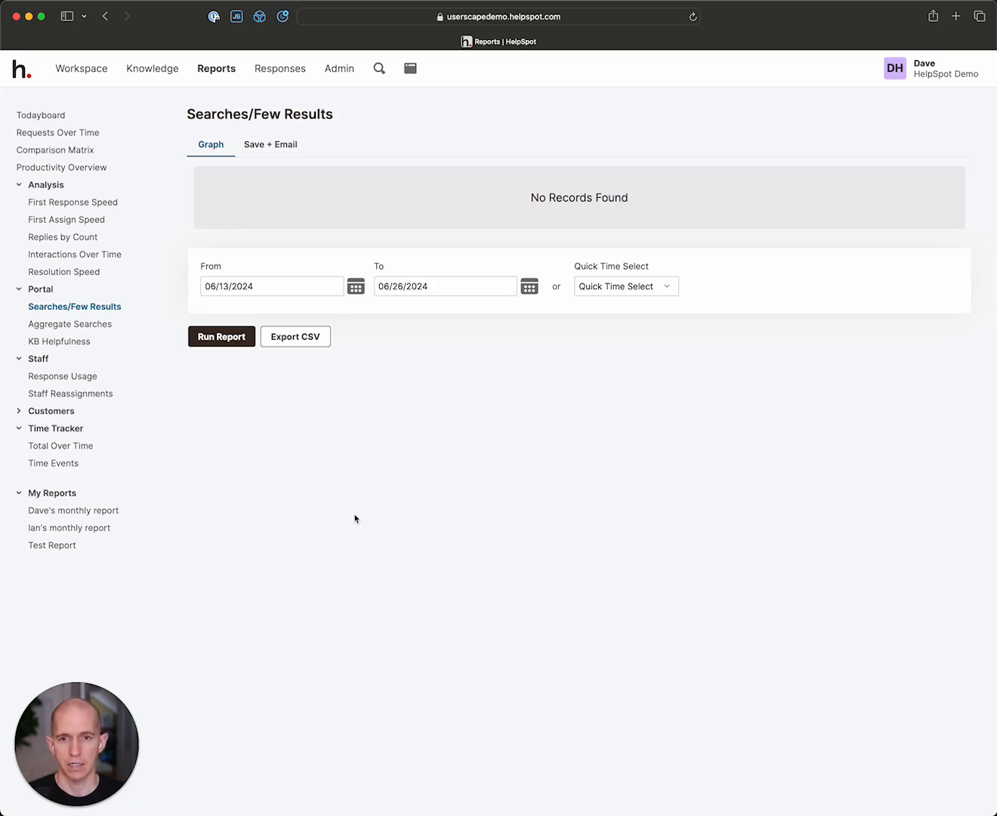
left_click(72, 327)
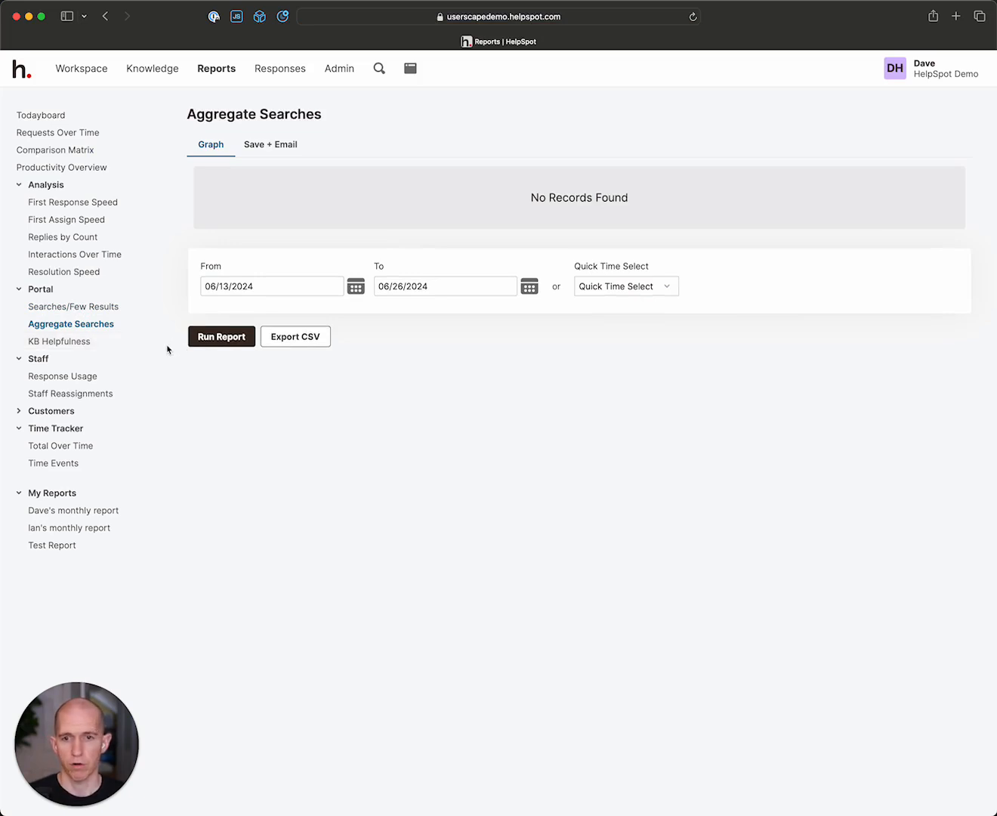
left_click(72, 342)
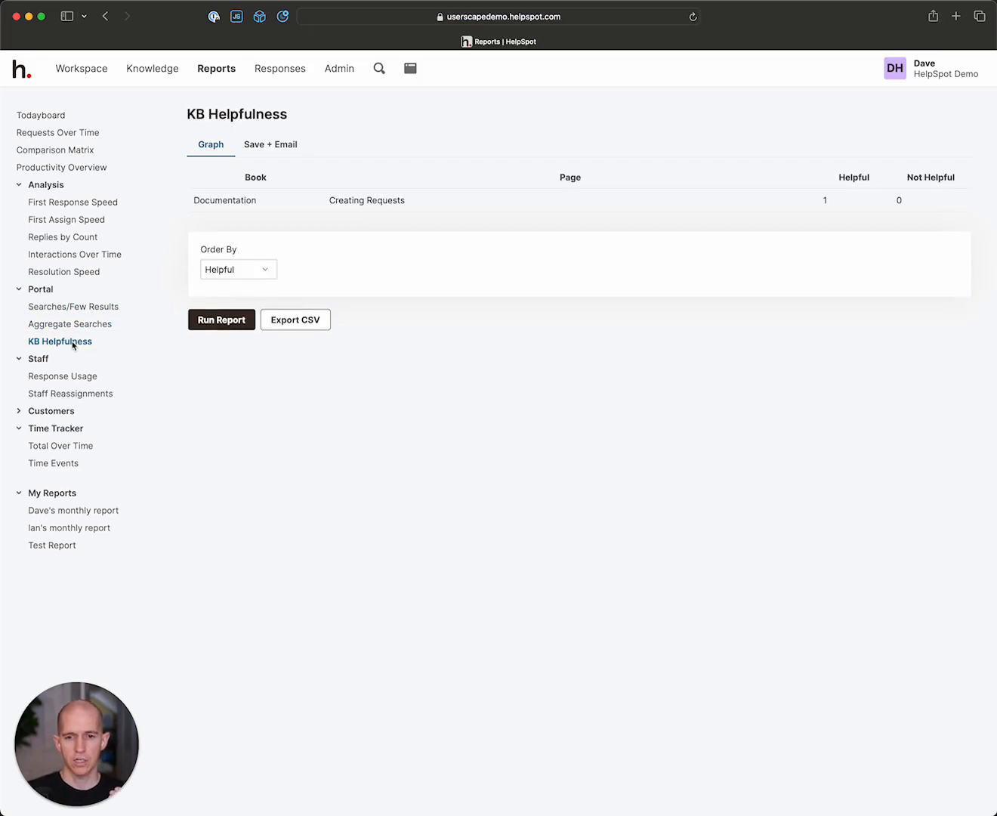